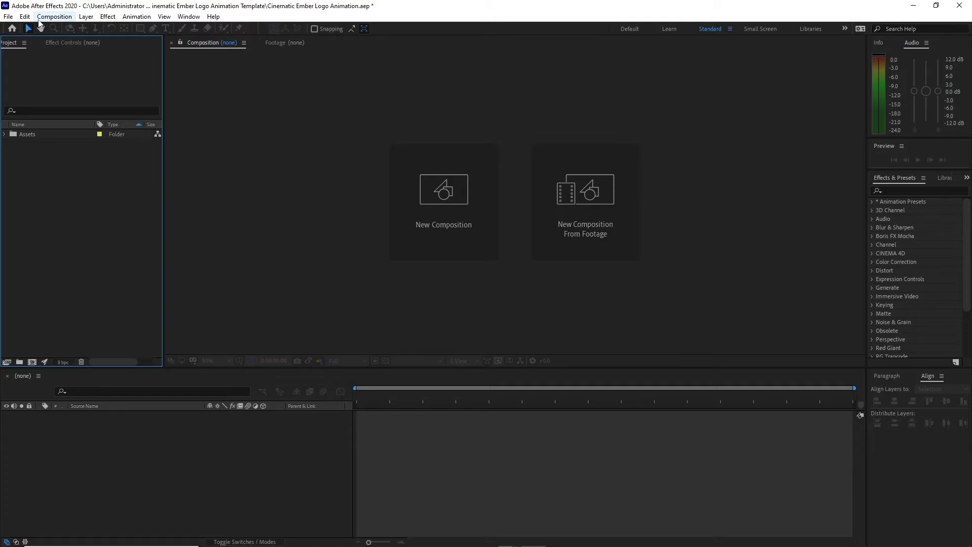
# - Create a new composition named Main at 1920 x 800 px, 30 fps and 10 seconds long
pyautogui.click(40, 19)
pyautogui.hotkey('ctrl', 'n')
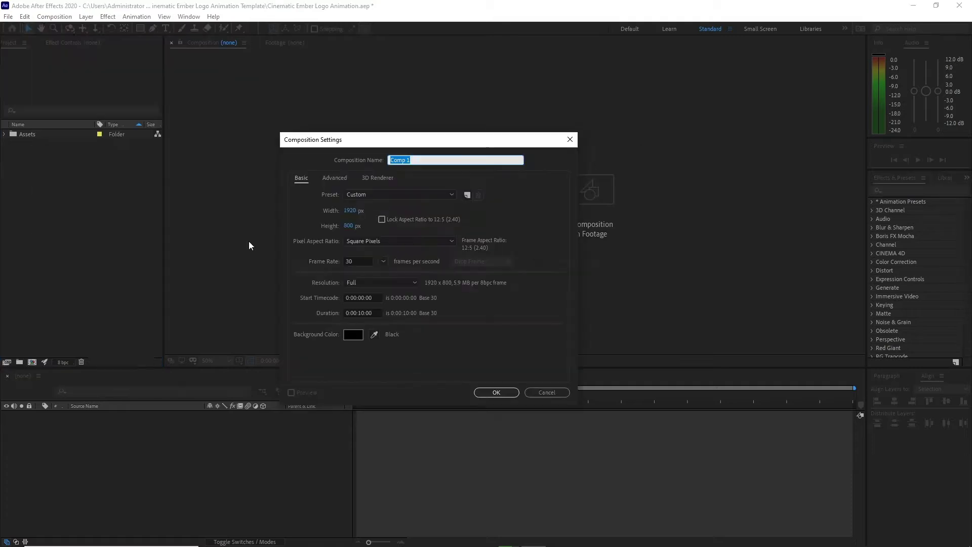
pyautogui.write('Main')
pyautogui.click(480, 394)
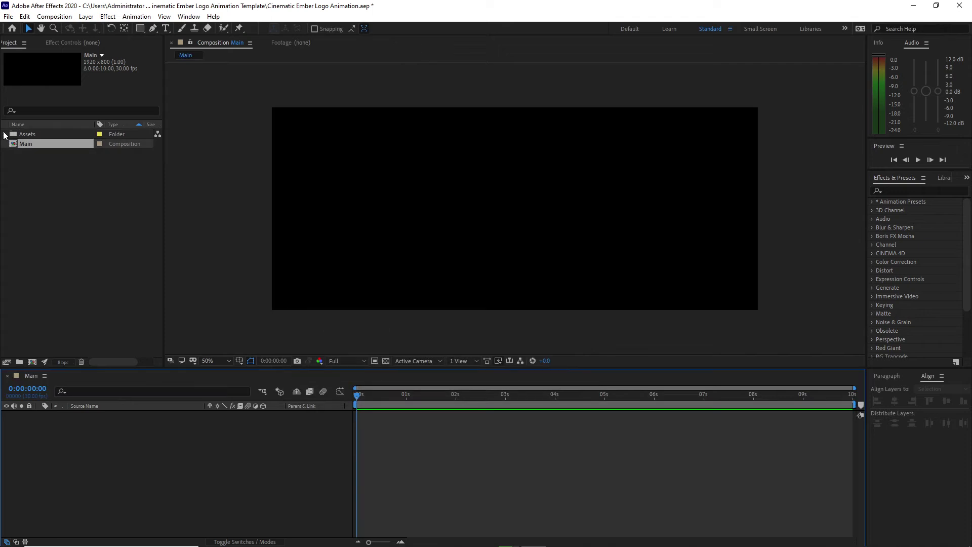
# - Add USAF.ai from the Image folder to Main and pre-compose it as Logo Placeholder, moving all attributes into the new composition
pyautogui.click(5, 134)
pyautogui.click(14, 153)
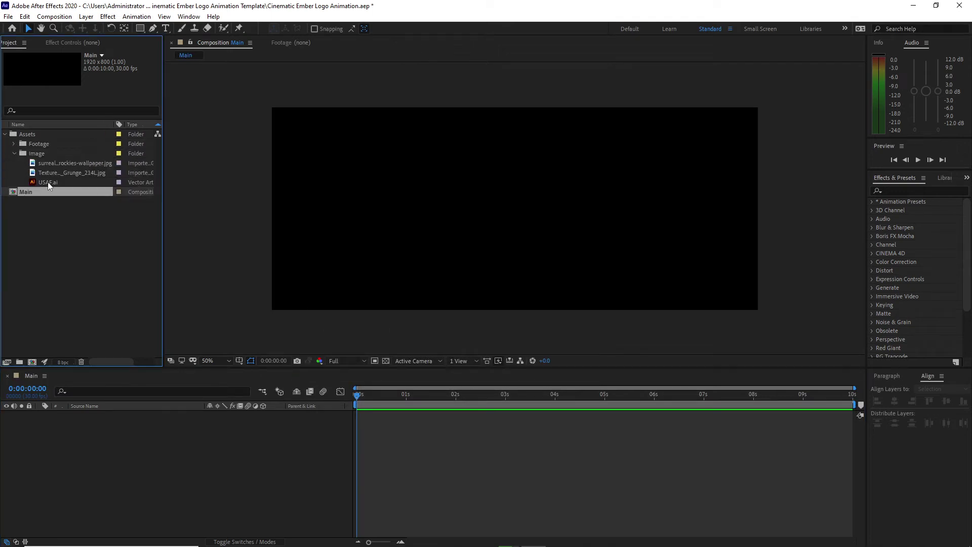
pyautogui.moveTo(48, 183); pyautogui.dragTo(142, 419)
pyautogui.rightClick(143, 413)
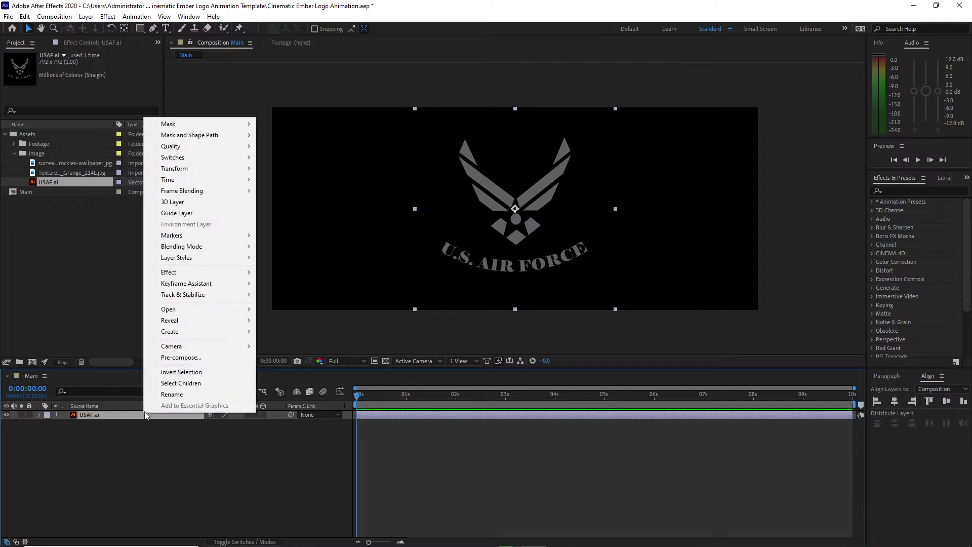
pyautogui.click(187, 357)
pyautogui.write('Logo Placeholder')
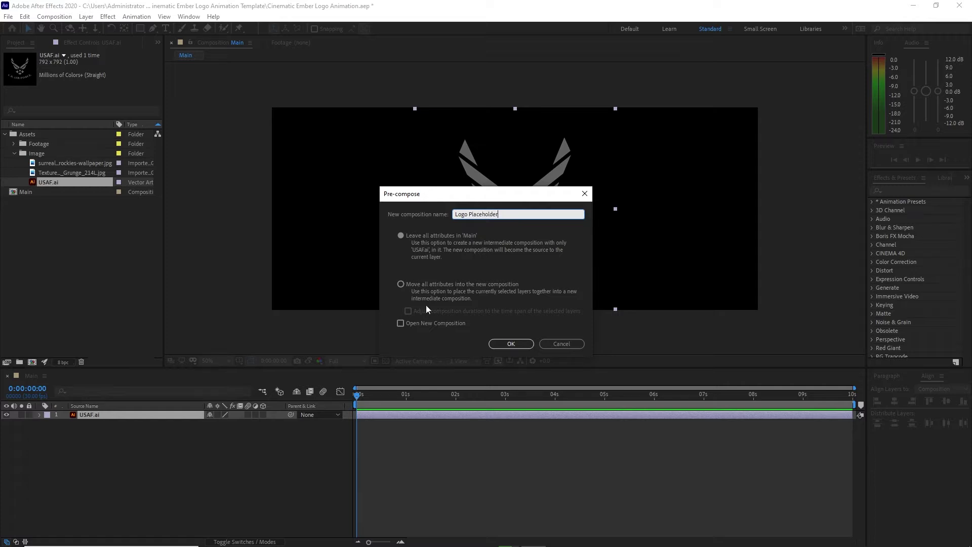
pyautogui.click(401, 285)
pyautogui.click(504, 344)
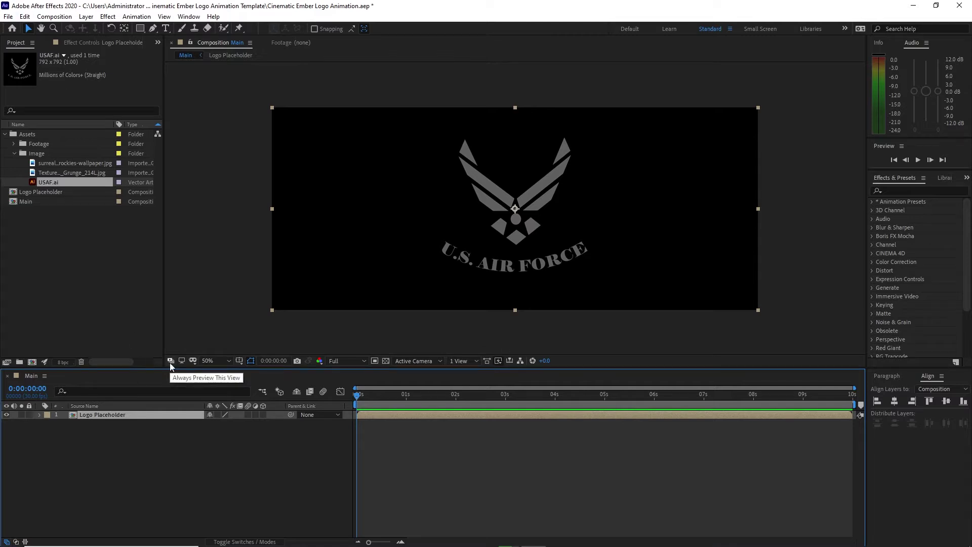
# - Duplicate the Logo Placeholder layer and pre-compose the upper copy as Bevel Profile with all attributes moved
pyautogui.hotkey('ctrl', 'd')
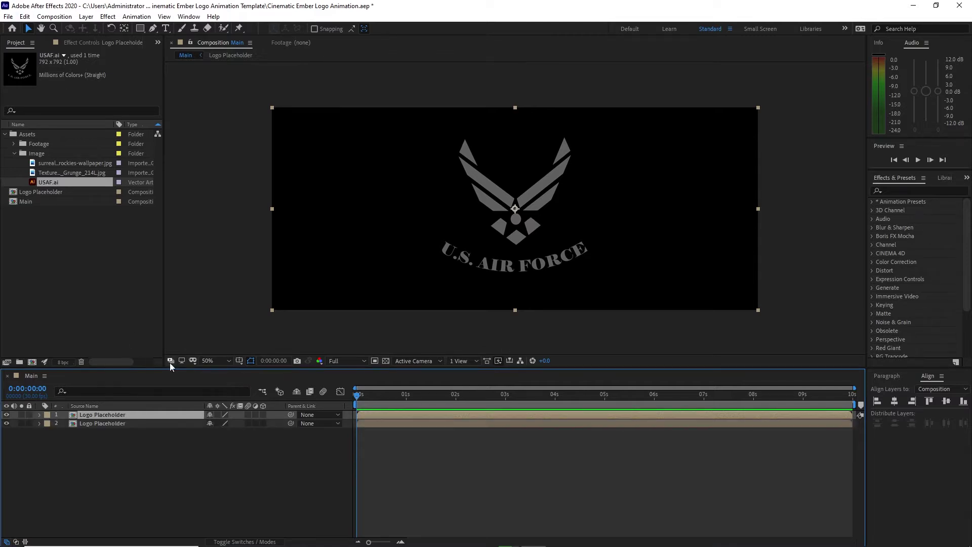
pyautogui.rightClick(146, 417)
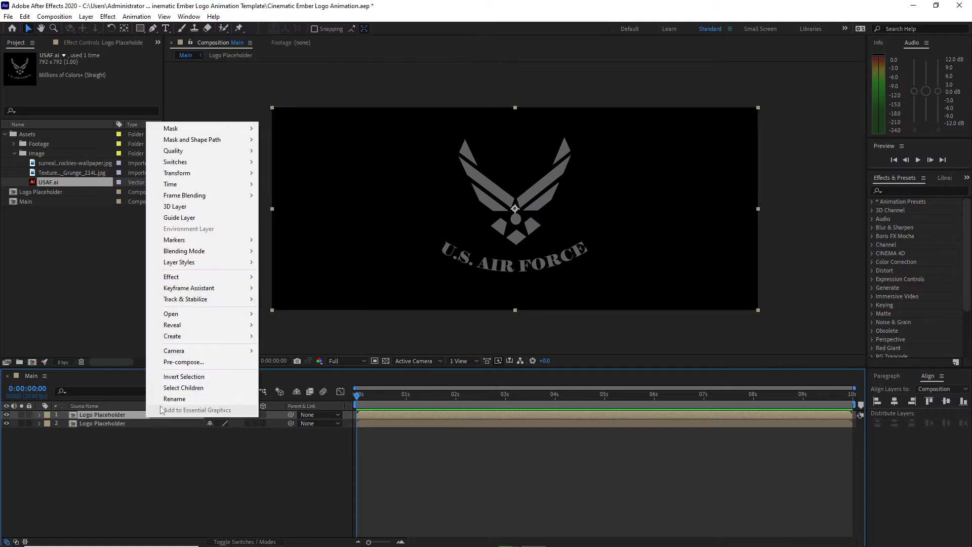
pyautogui.click(172, 363)
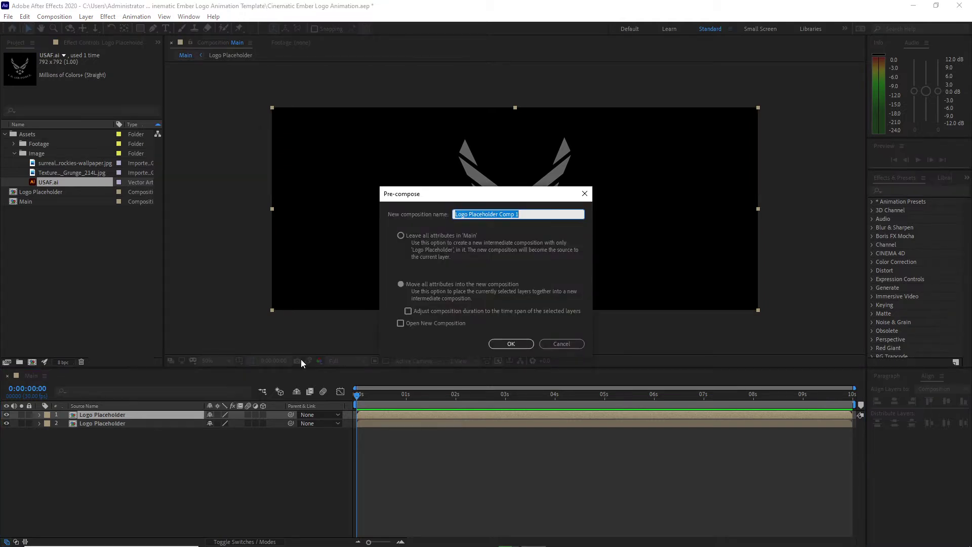
pyautogui.write('Bevel')
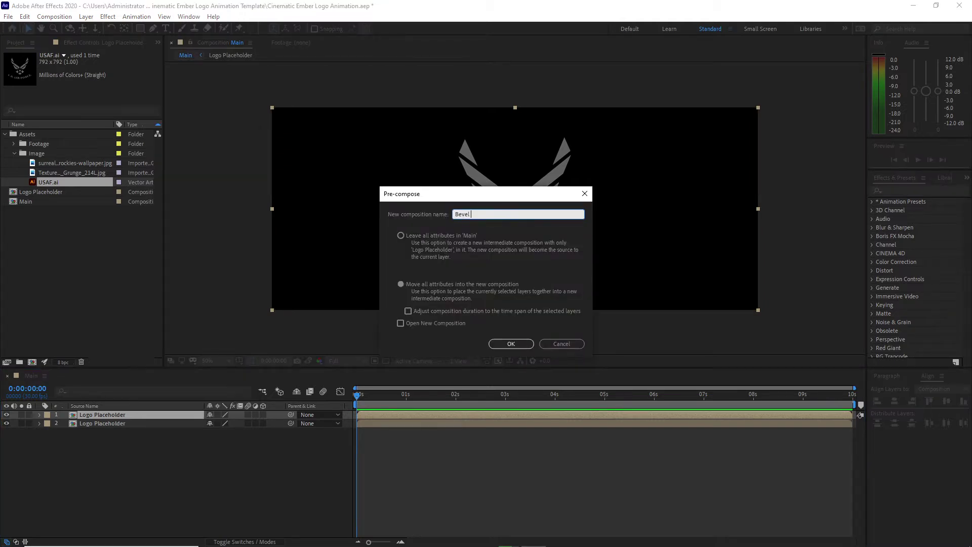
pyautogui.write(' Profile')
pyautogui.click(499, 347)
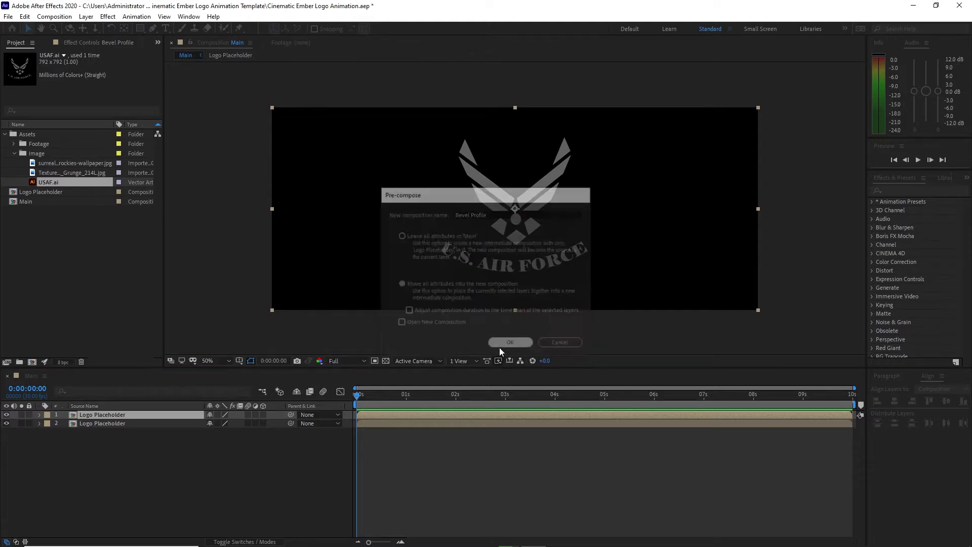
# - Inside the Bevel Profile composition, add an Inner Glow layer style to the Logo Placeholder layer and expand its settings
pyautogui.doubleClick(179, 417)
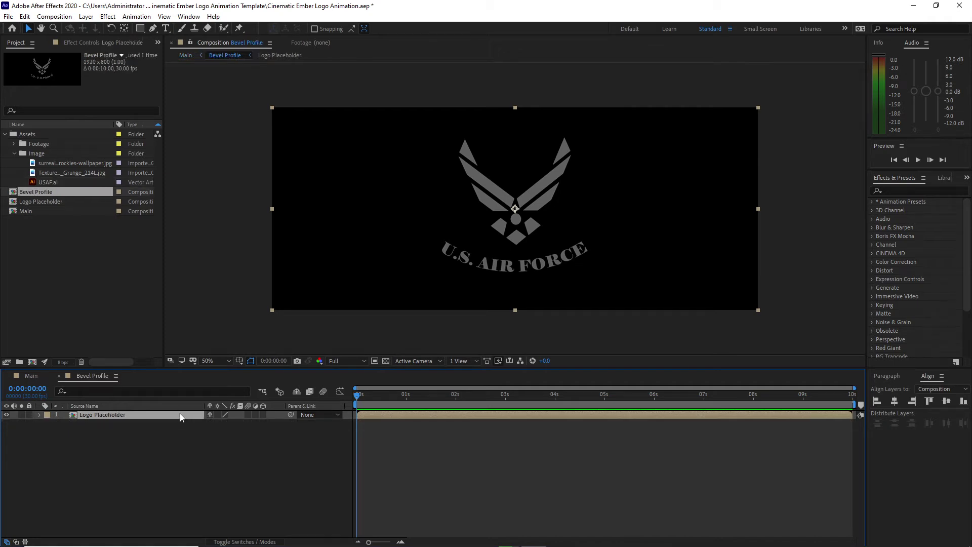
pyautogui.click(86, 16)
pyautogui.moveTo(117, 274)
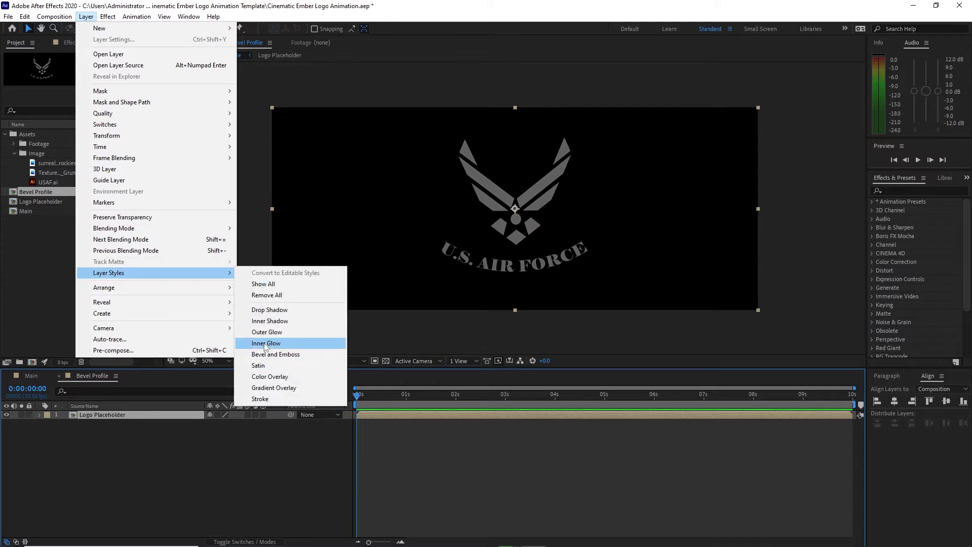
pyautogui.click(264, 343)
pyautogui.click(56, 450)
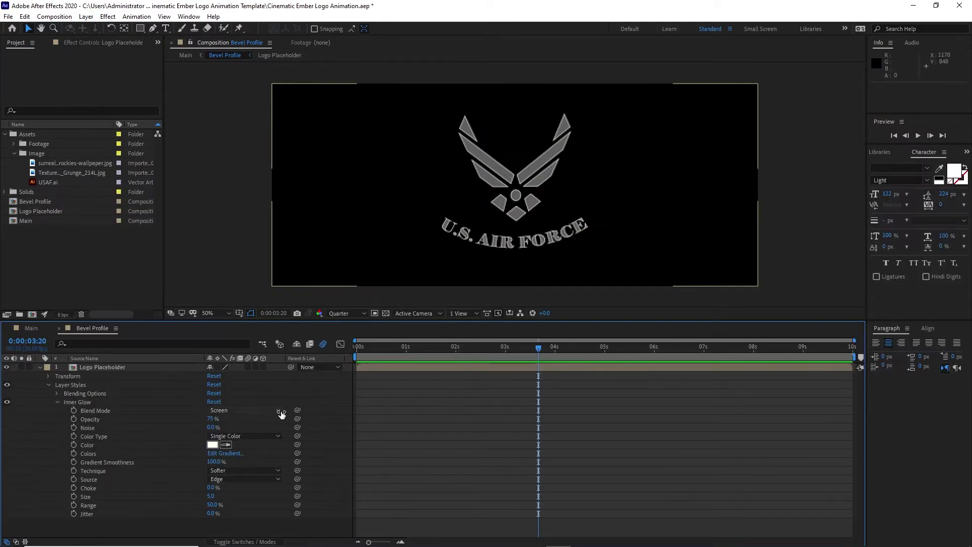
# - Set the Inner Glow blend mode to Normal and its color to black (000000)
pyautogui.click(278, 410)
pyautogui.click(252, 89)
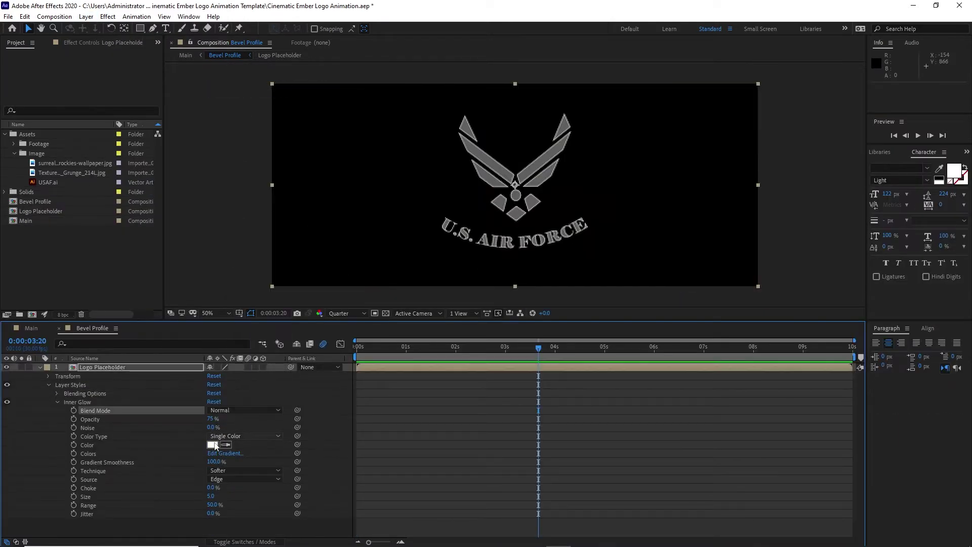
pyautogui.click(212, 445)
pyautogui.moveTo(206, 178); pyautogui.dragTo(77, 245)
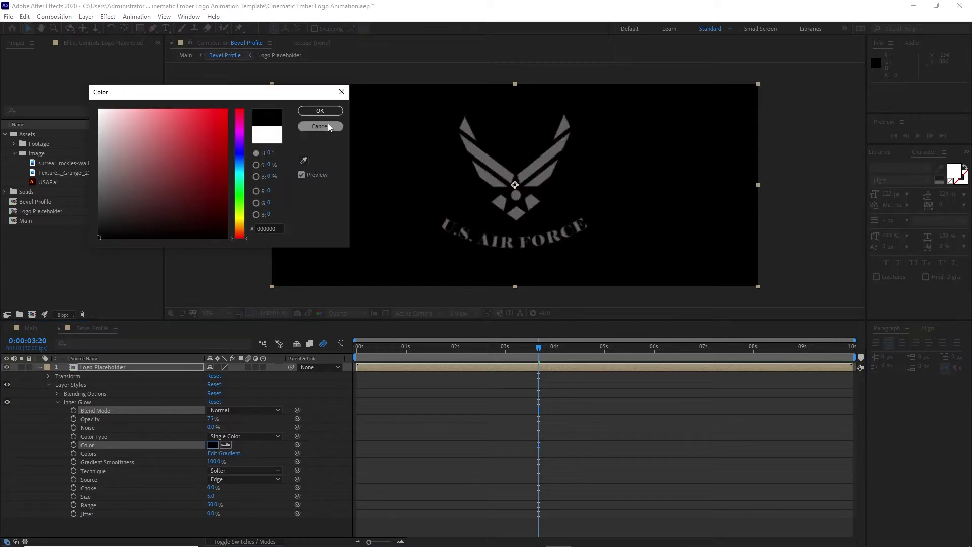
pyautogui.click(320, 111)
# - Set the Inner Glow size to 8 and its technique to Precise
pyautogui.click(211, 497)
pyautogui.write('8')
pyautogui.click(269, 474)
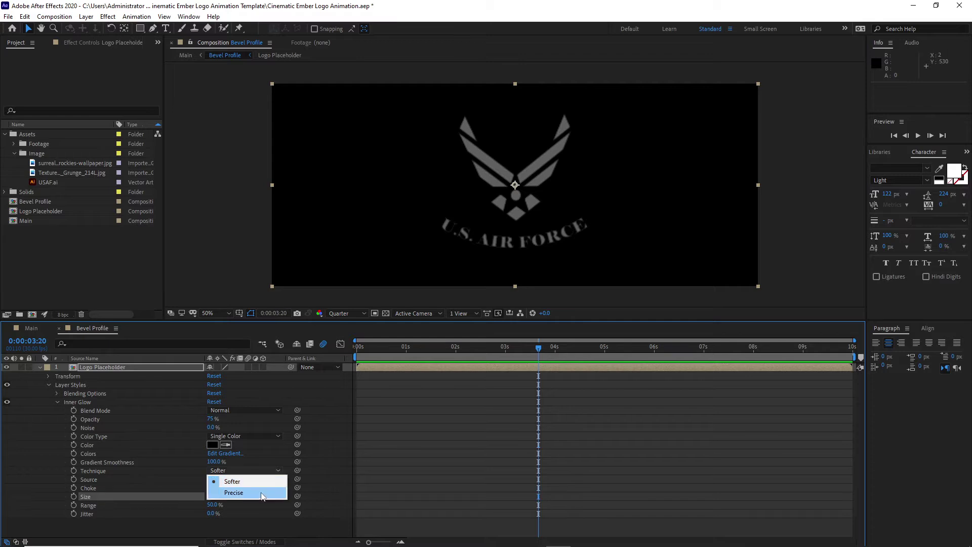
pyautogui.click(265, 494)
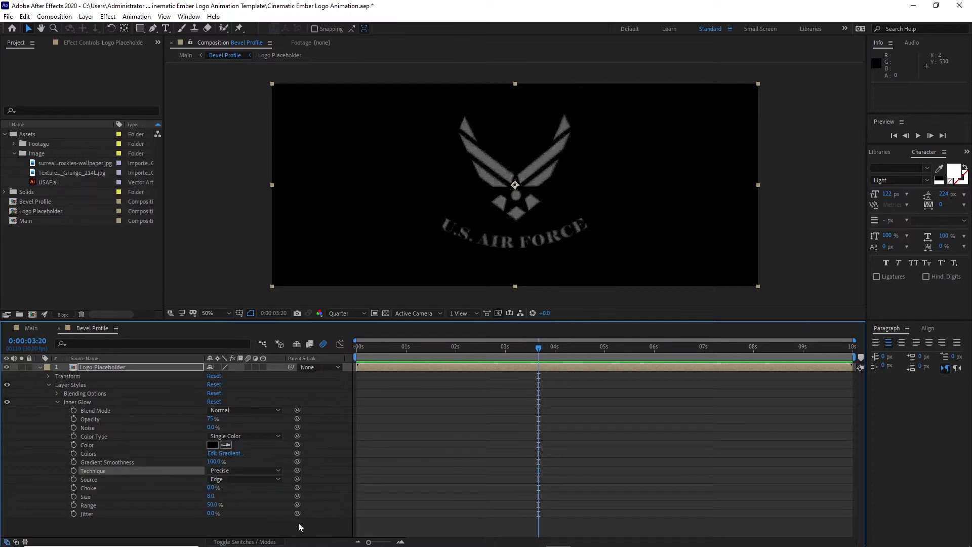
# - Place the Canadian Rockies wallpaper image as the uppermost layer in Main and pre-compose it as Reflection
pyautogui.click(31, 328)
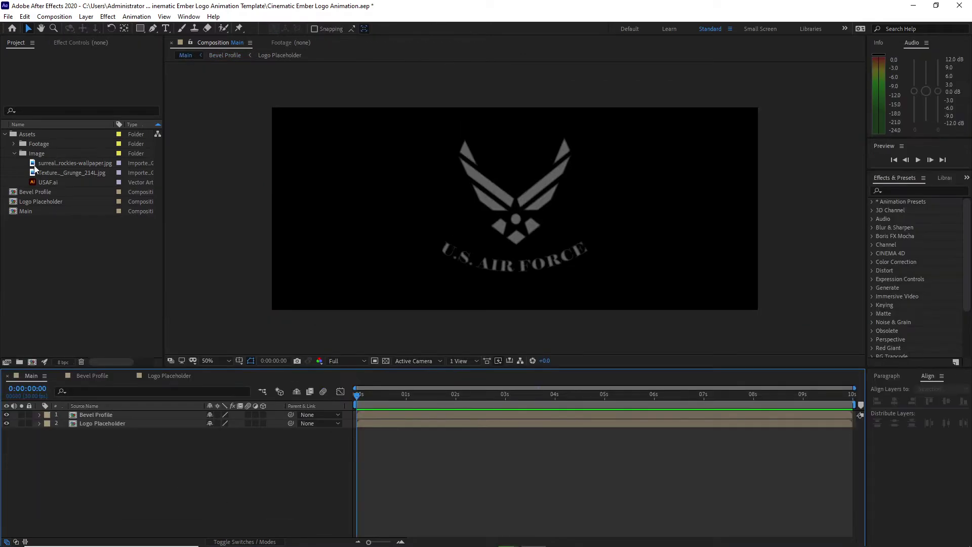
pyautogui.moveTo(46, 163); pyautogui.dragTo(86, 414)
pyautogui.rightClick(86, 414)
pyautogui.click(120, 357)
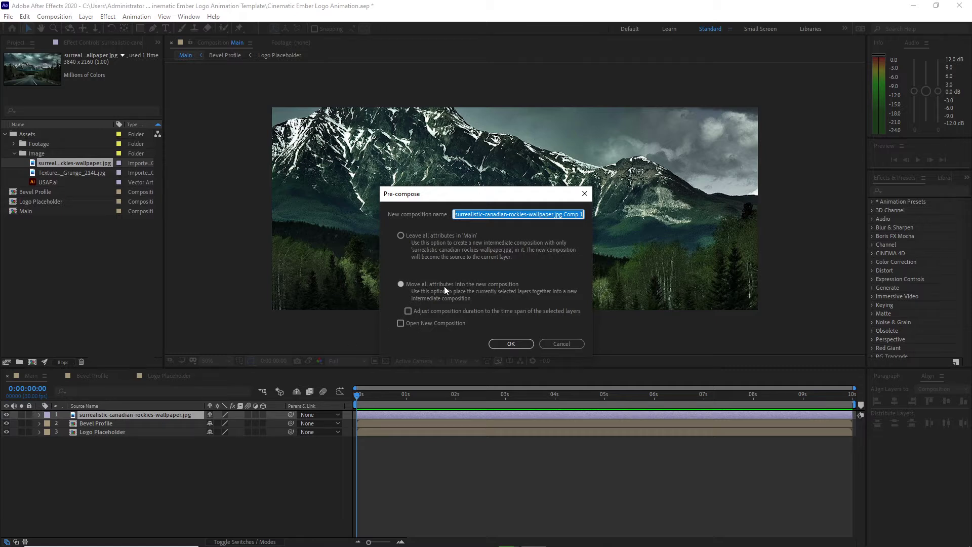
pyautogui.write('Reflection')
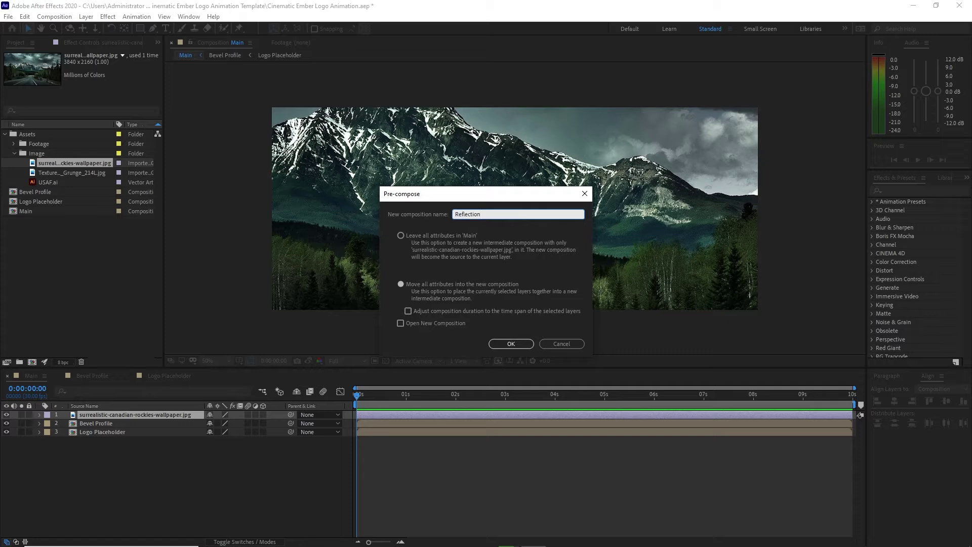
pyautogui.click(507, 347)
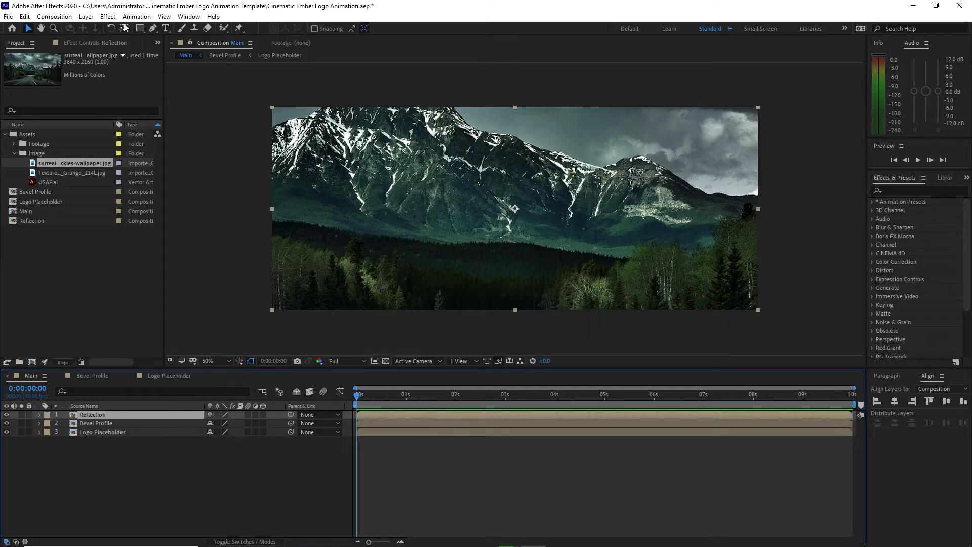
# - Apply the CC Glass effect to the Reflection layer and use Bevel Profile as its bump map
pyautogui.click(108, 16)
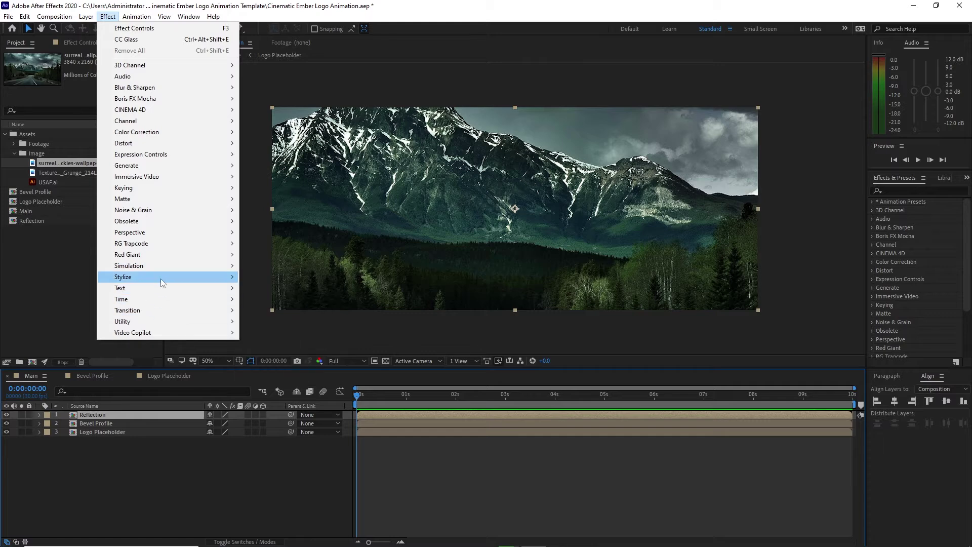
pyautogui.moveTo(163, 282)
pyautogui.click(284, 53)
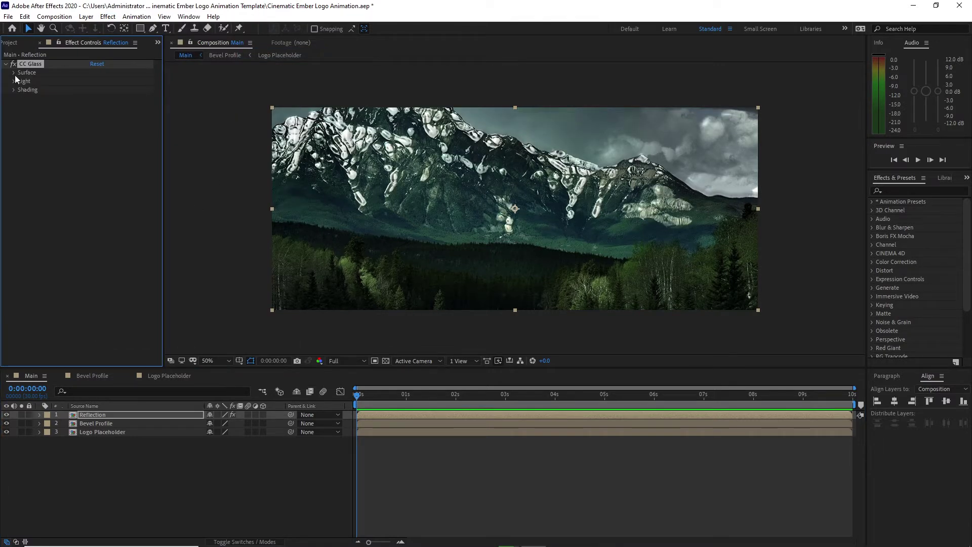
pyautogui.click(14, 74)
pyautogui.click(104, 81)
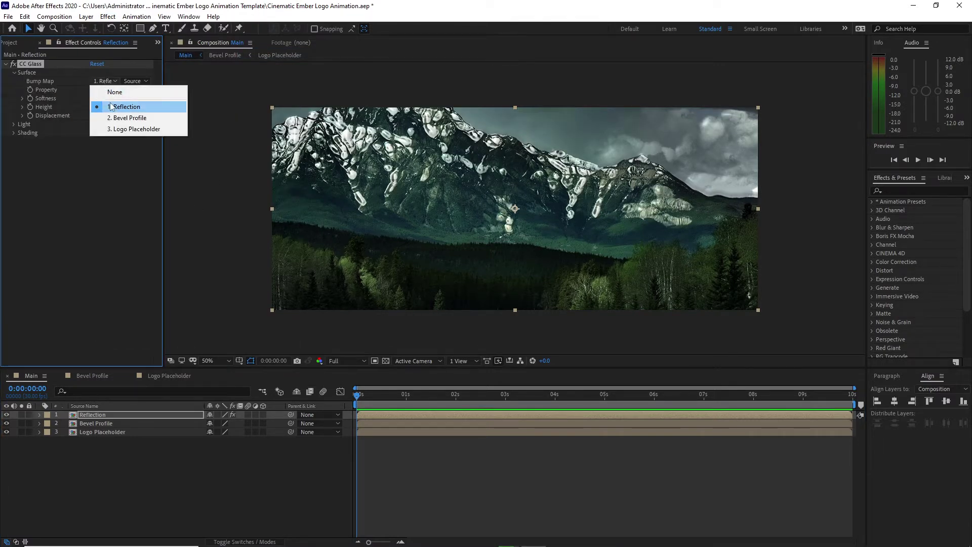
pyautogui.click(118, 118)
# - Set the CC Glass surface softness to 0, height to 100 and displacement to 250
pyautogui.click(94, 100)
pyautogui.write('0')
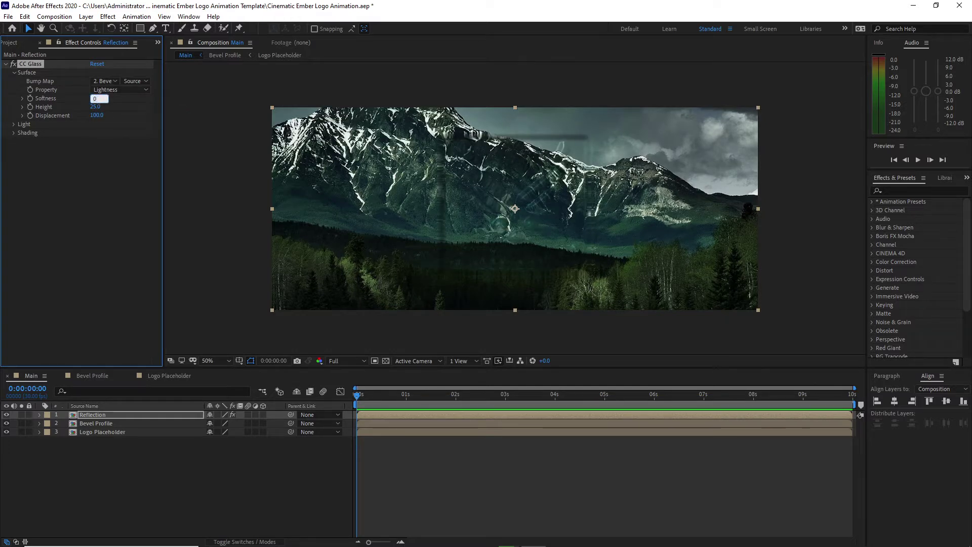
pyautogui.click(95, 107)
pyautogui.write('100')
pyautogui.press('Tab')
pyautogui.write('250')
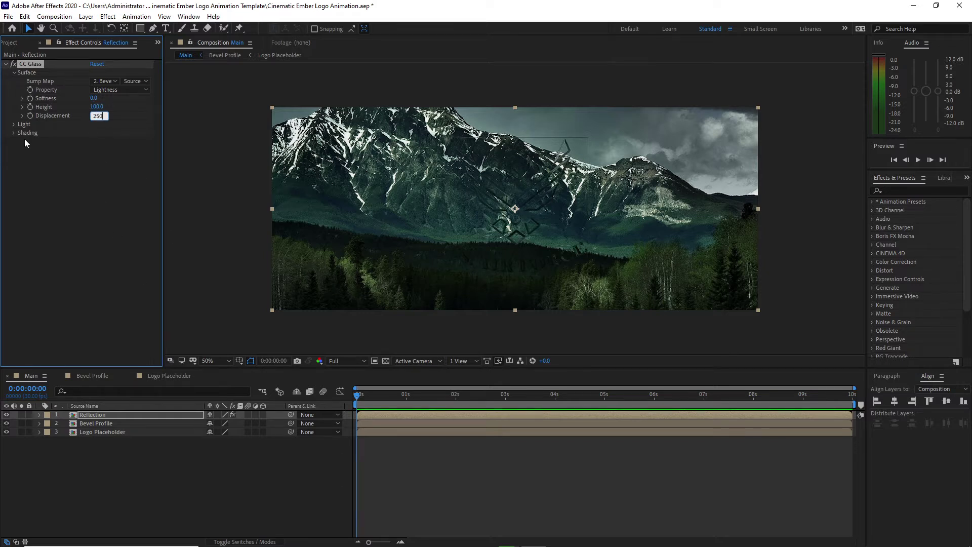
# - Switch the CC Glass lighting to use AE Lights
pyautogui.click(14, 124)
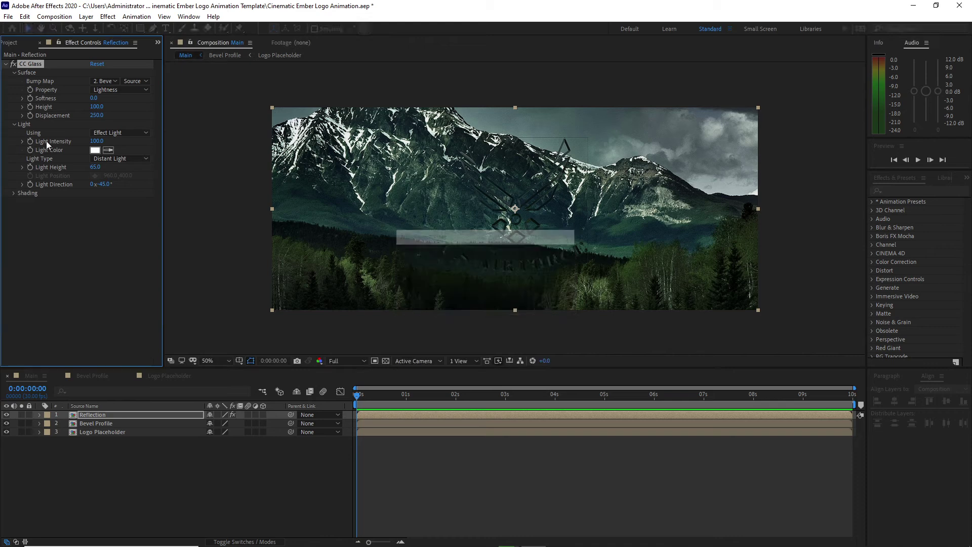
pyautogui.click(104, 135)
pyautogui.click(110, 156)
# - Set the CC Glass shading to Ambient 100, Diffuse 0, Specular 0, Roughness 0.001 and Metal 0
pyautogui.click(13, 194)
pyautogui.click(93, 201)
pyautogui.write('100')
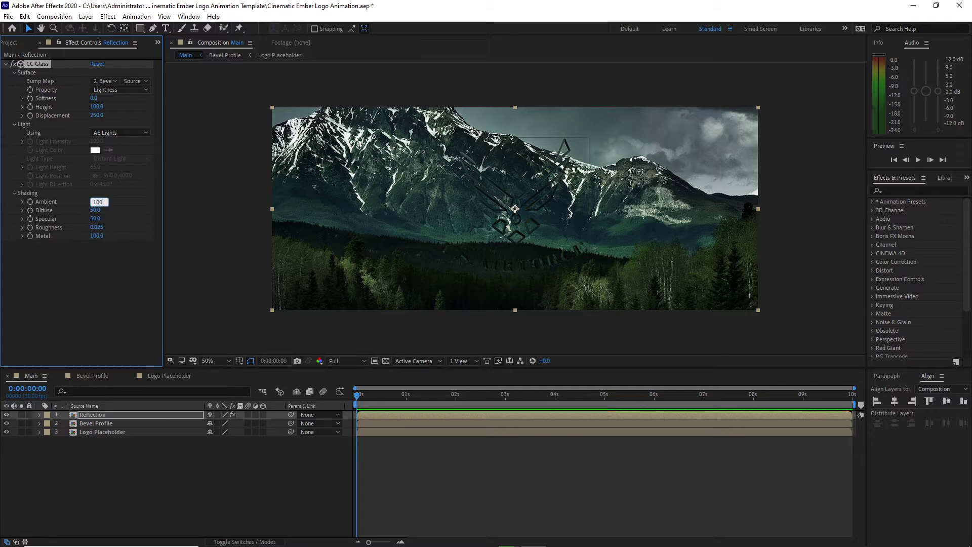
pyautogui.press('Tab')
pyautogui.write('0')
pyautogui.press('Tab')
pyautogui.write('00.001')
pyautogui.press('Tab')
pyautogui.write('0')
pyautogui.click(105, 296)
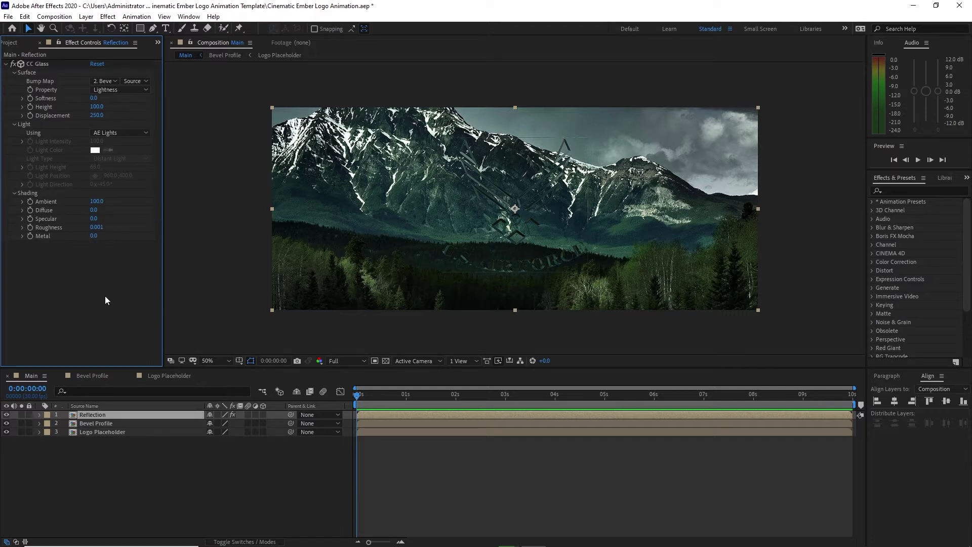
# - Place the Texturelabs_Grunge_214L.jpg image beneath the other layers in the Main composition
pyautogui.click(10, 43)
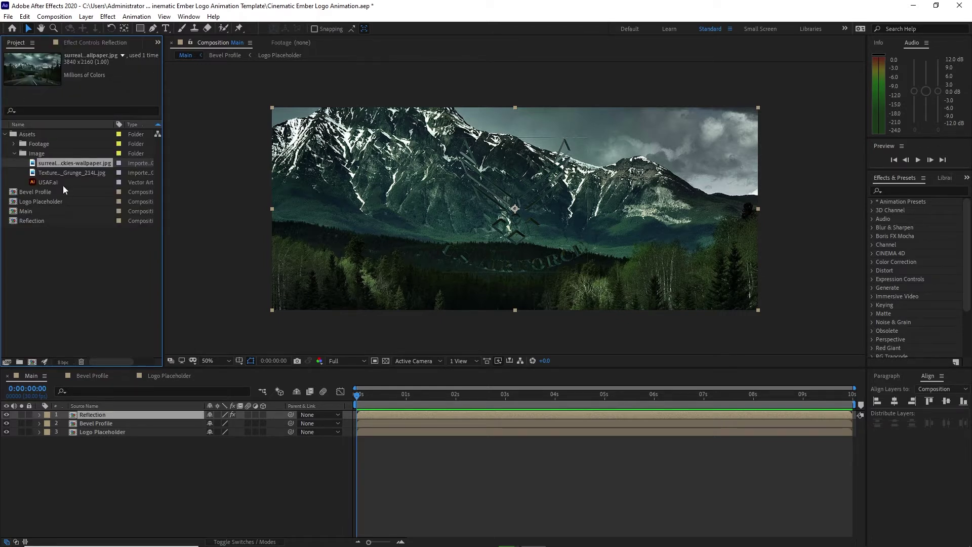
pyautogui.moveTo(59, 174); pyautogui.dragTo(90, 462)
# - Pre-compose the grunge texture as Grunge, moving all attributes into the new composition, and hide the resulting layer
pyautogui.rightClick(118, 441)
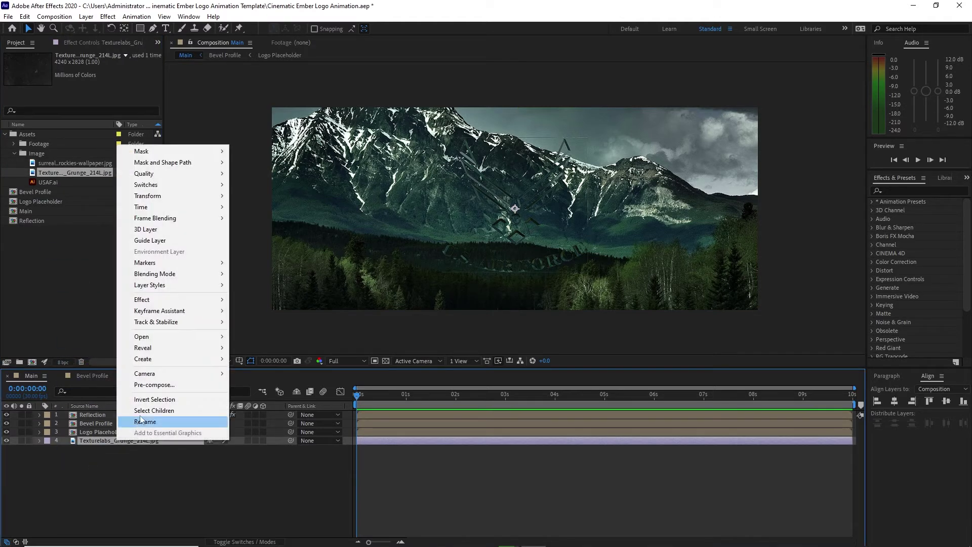
pyautogui.click(153, 385)
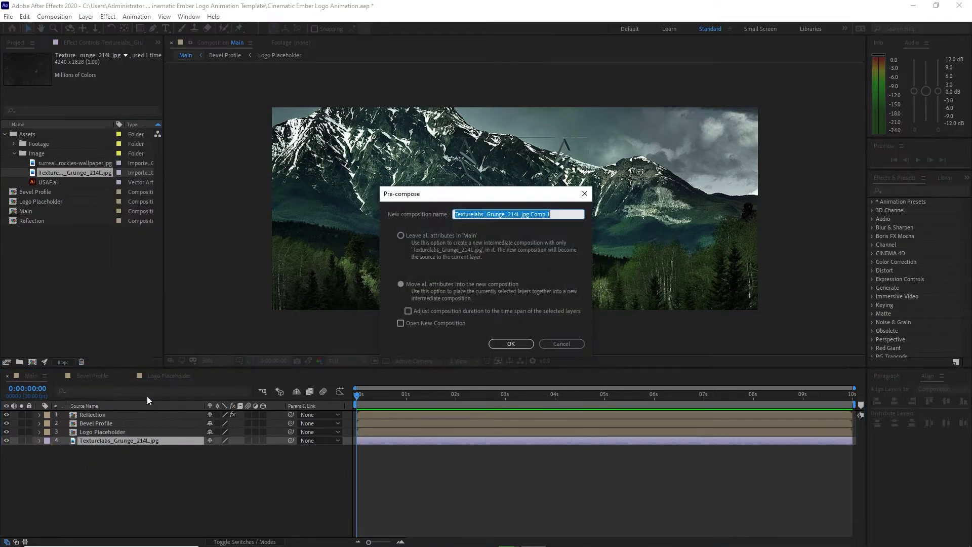
pyautogui.click(401, 285)
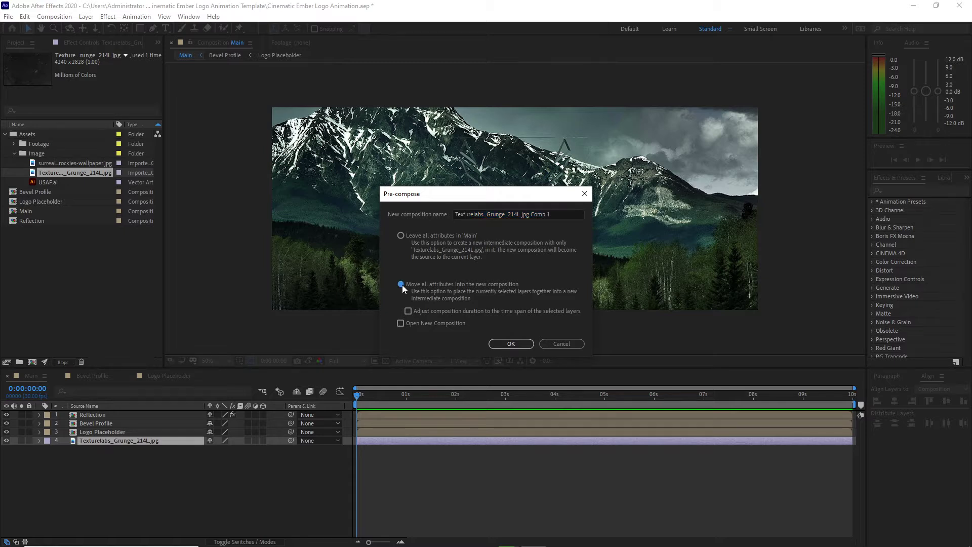
pyautogui.moveTo(566, 214); pyautogui.dragTo(454, 215)
pyautogui.write('Grunge')
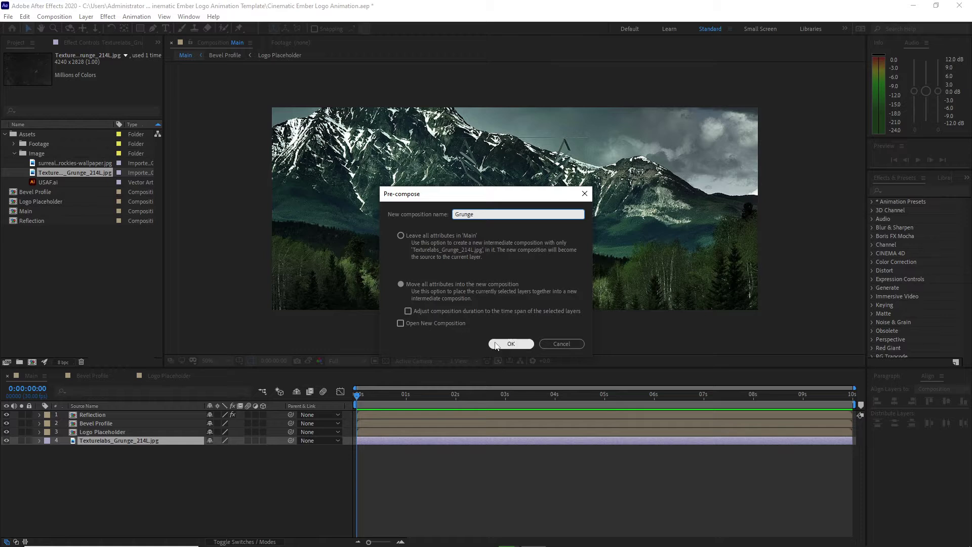
pyautogui.click(511, 343)
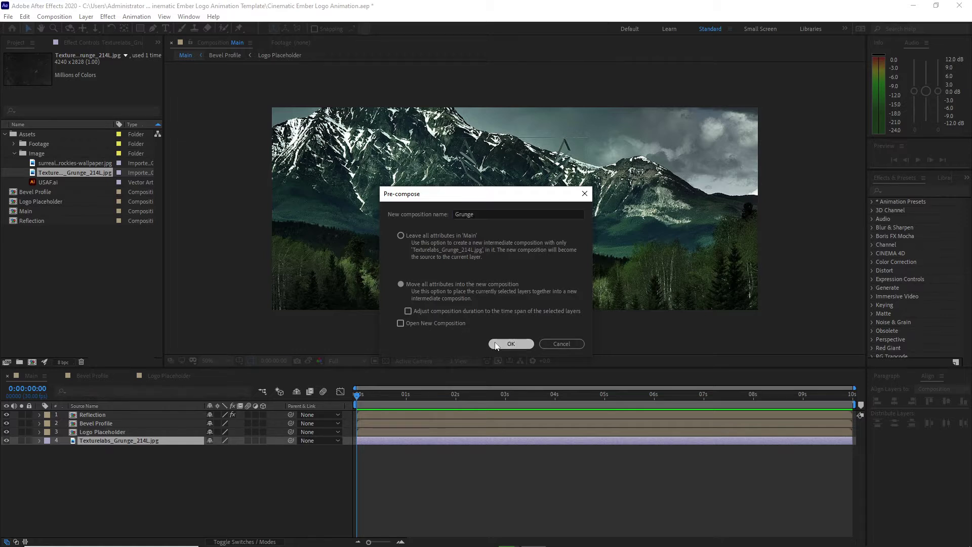
pyautogui.click(6, 440)
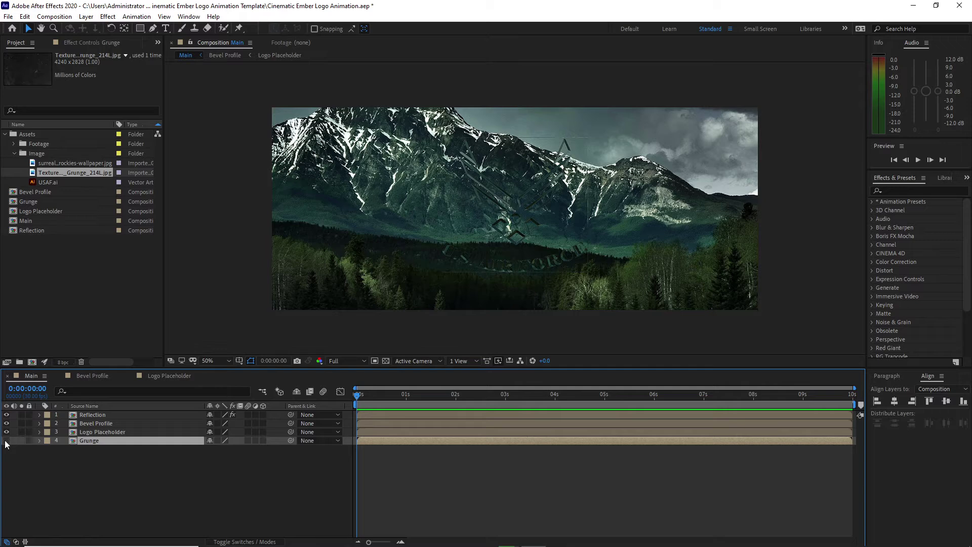
# - Apply the Compound Blur effect to the Reflection layer with a Maximum Blur of 40
pyautogui.click(114, 418)
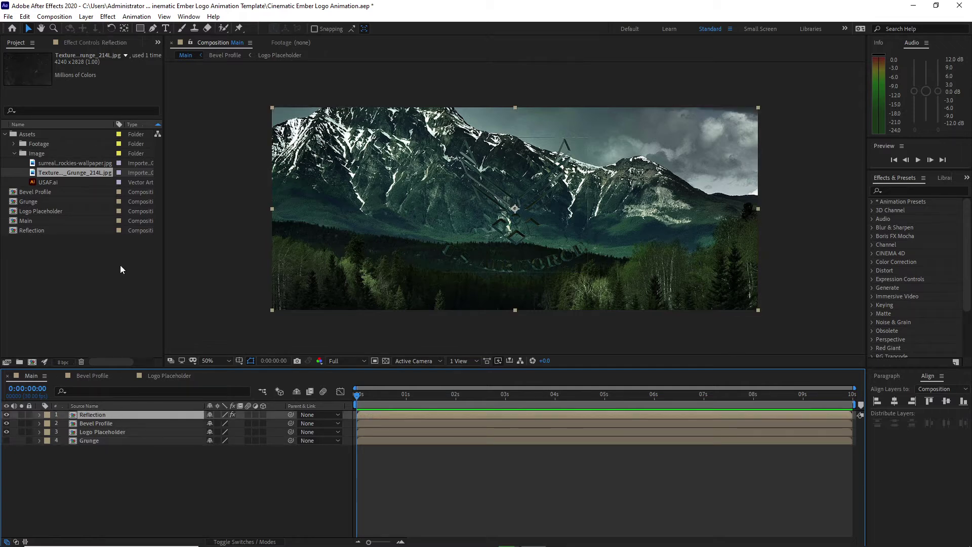
pyautogui.click(109, 17)
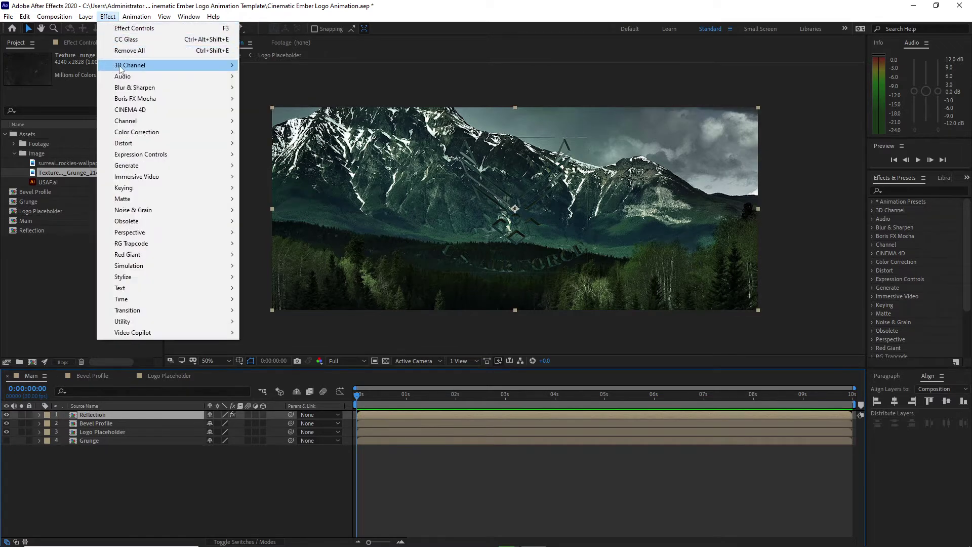
pyautogui.moveTo(228, 88)
pyautogui.click(273, 176)
pyautogui.click(99, 262)
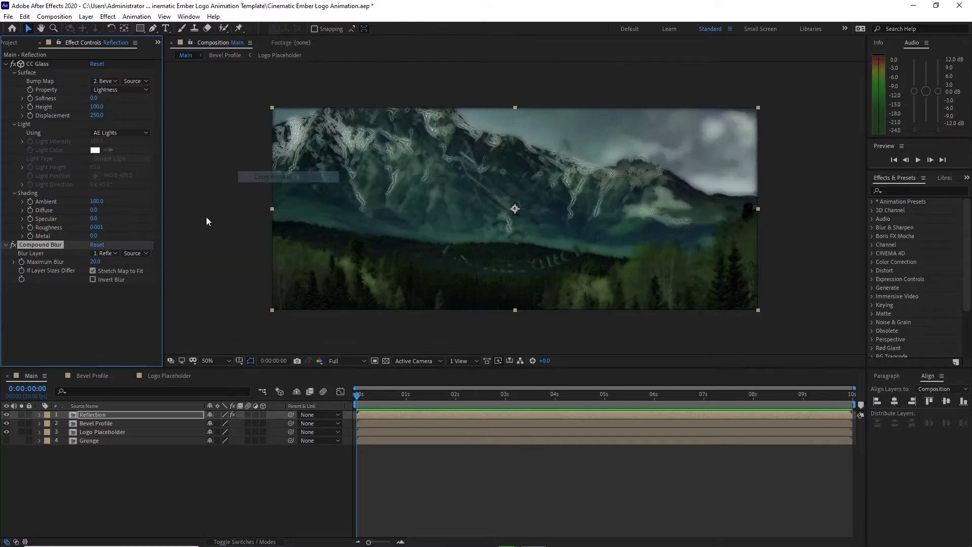
pyautogui.write('40')
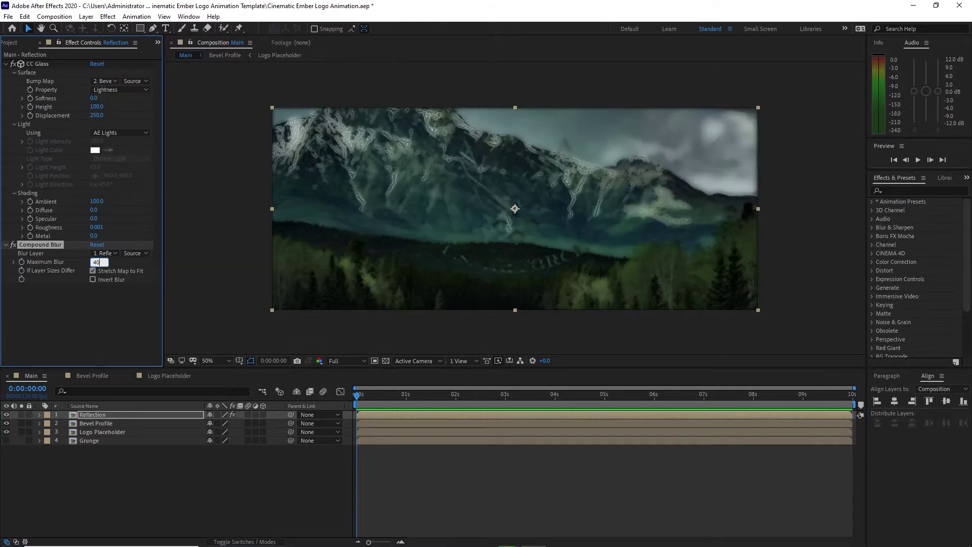
# - Use the Grunge layer as the Compound Blur's blur layer and invert the blur
pyautogui.click(111, 255)
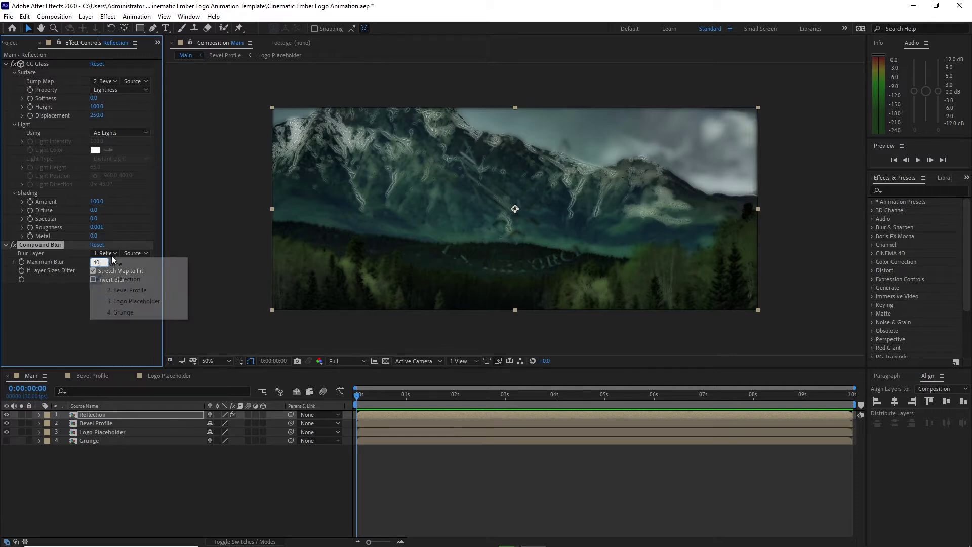
pyautogui.click(121, 312)
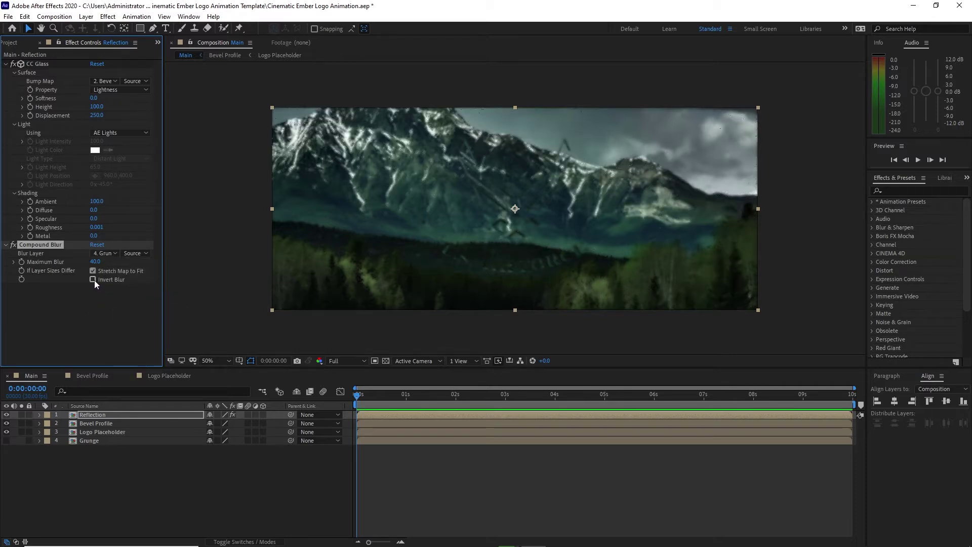
pyautogui.click(93, 279)
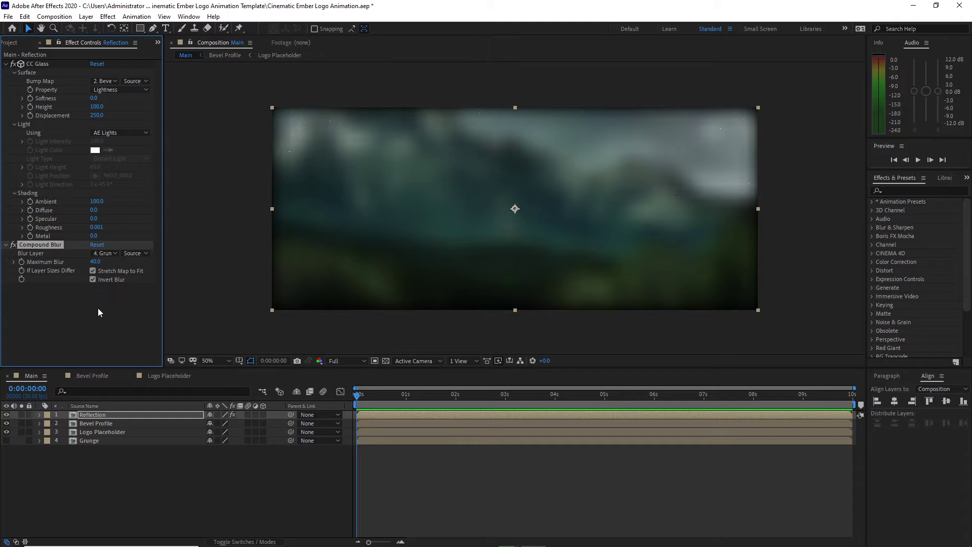
# - Add a second CC Glass effect to the Reflection layer and use Bevel Profile as its bump map
pyautogui.click(108, 17)
pyautogui.moveTo(202, 276)
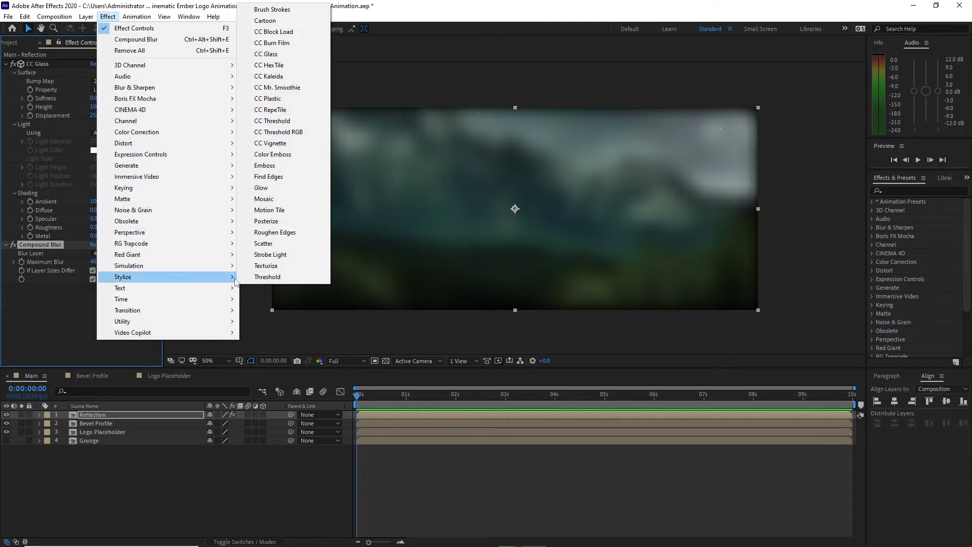
pyautogui.click(274, 54)
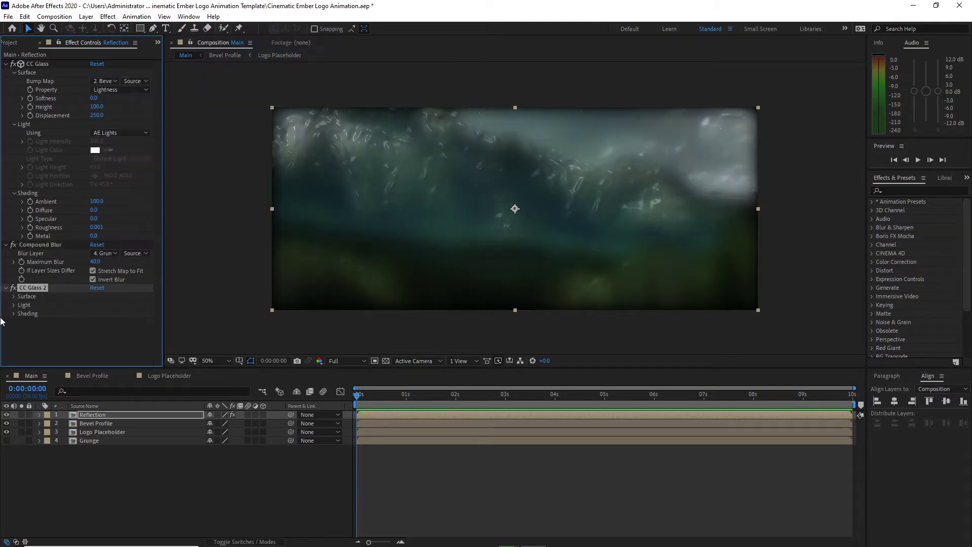
pyautogui.click(13, 297)
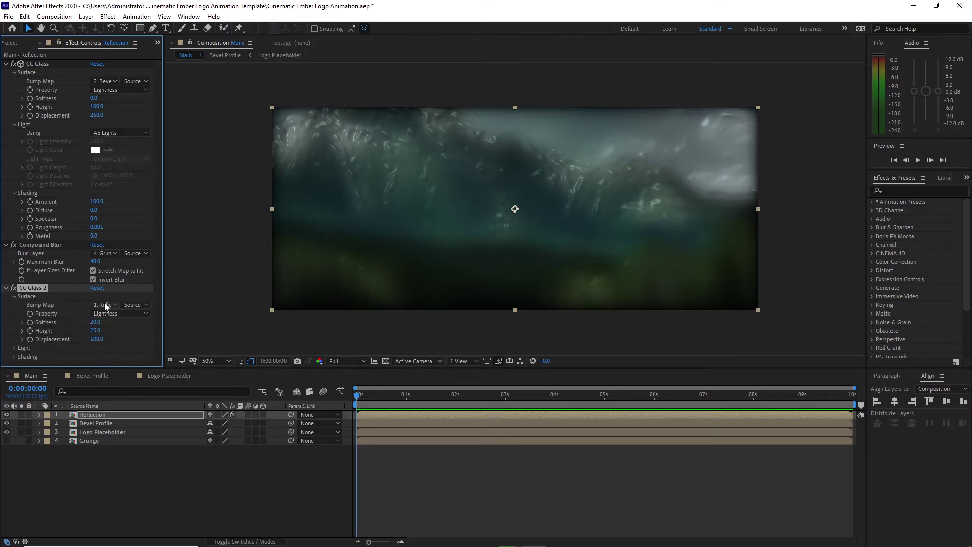
pyautogui.click(106, 305)
pyautogui.click(116, 342)
# - Set the second CC Glass effect's softness to 0, height to 100 and displacement to 0
pyautogui.click(95, 322)
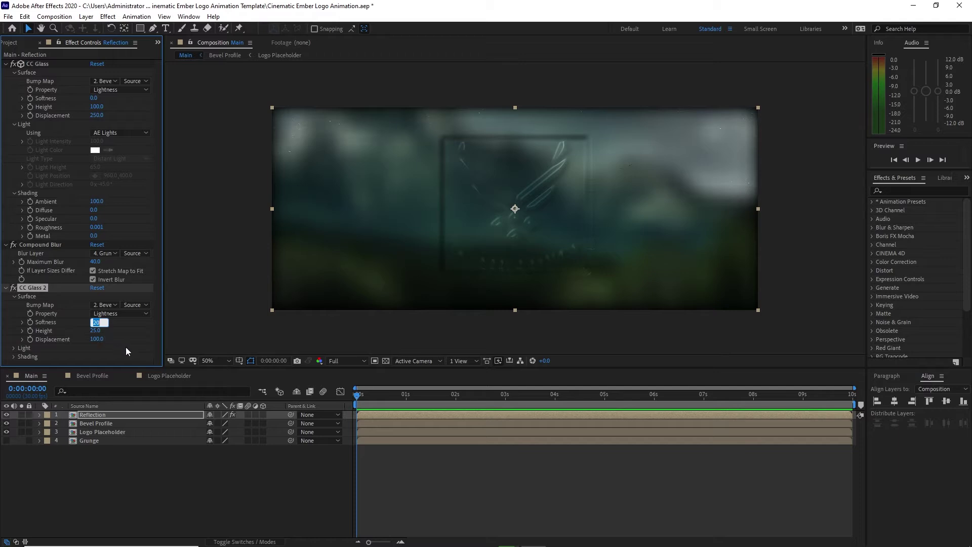
pyautogui.write('0')
pyautogui.press('Tab')
pyautogui.write('100')
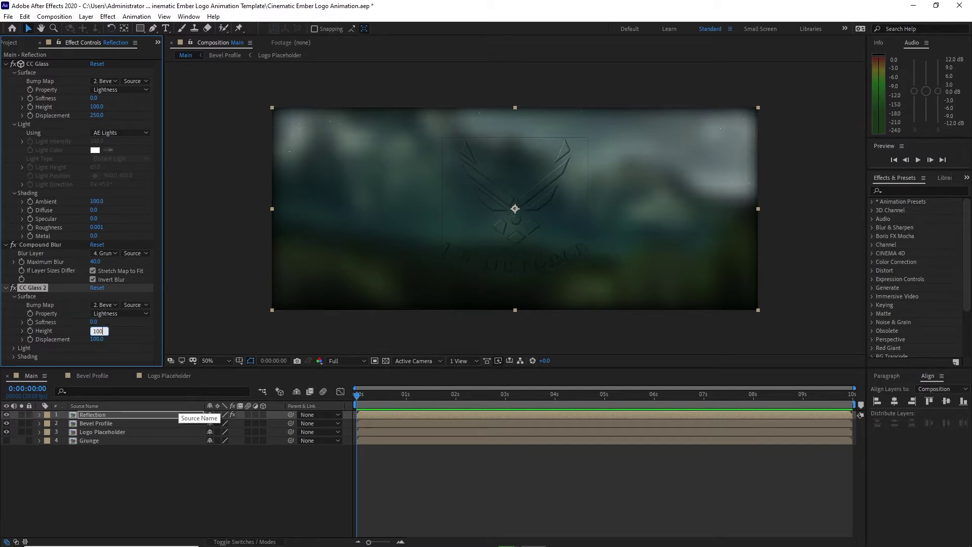
pyautogui.click(97, 339)
pyautogui.write('0')
# - Switch the second CC Glass effect's lighting to AE Lights
pyautogui.click(14, 348)
pyautogui.scroll(-2, 21, 348)
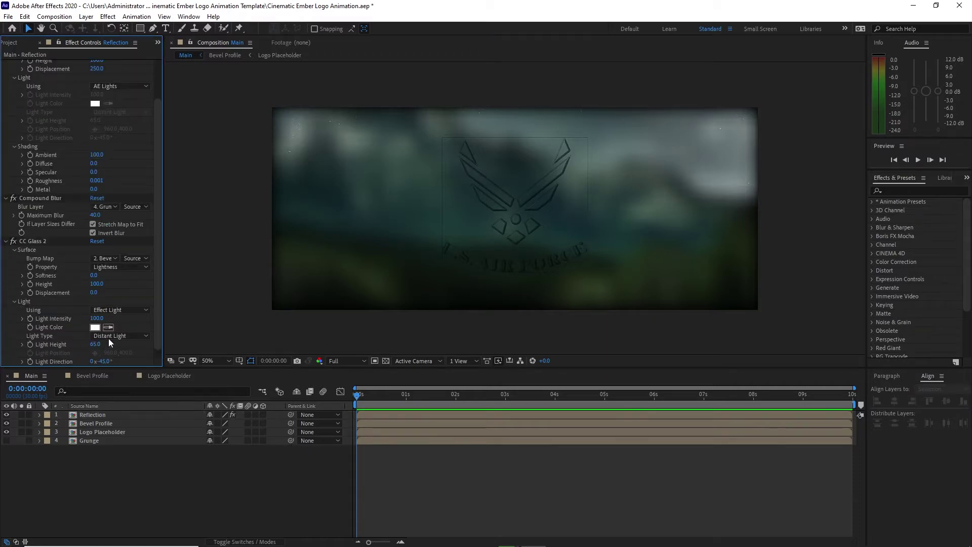
pyautogui.click(113, 310)
pyautogui.click(120, 332)
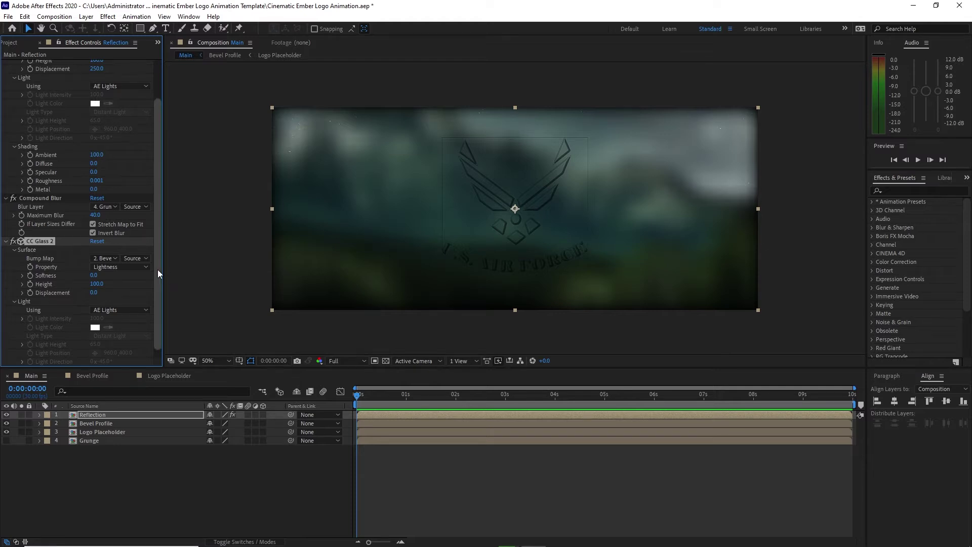
# - Set the second CC Glass effect's shading to Diffuse 66 and Specular 77
pyautogui.scroll(-1, 156, 274)
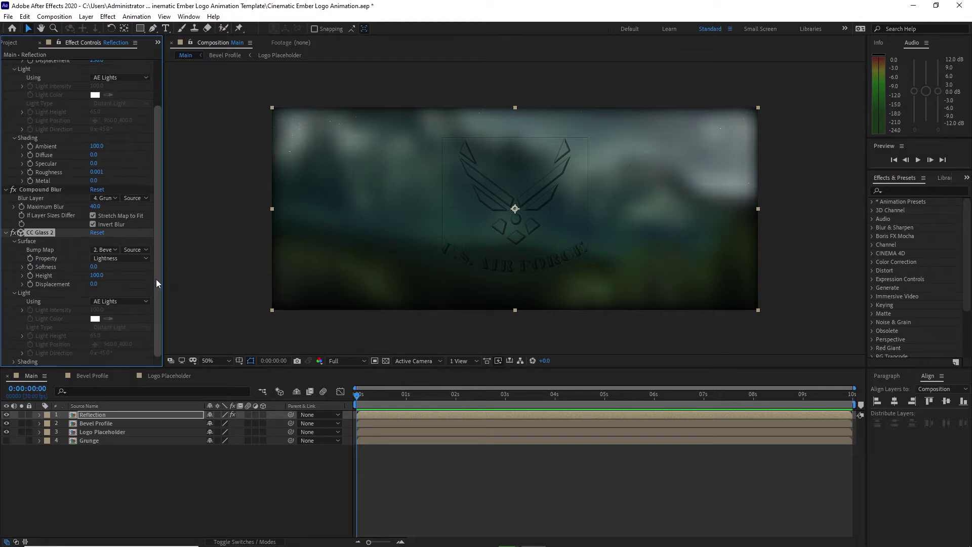
pyautogui.click(12, 362)
pyautogui.click(98, 337)
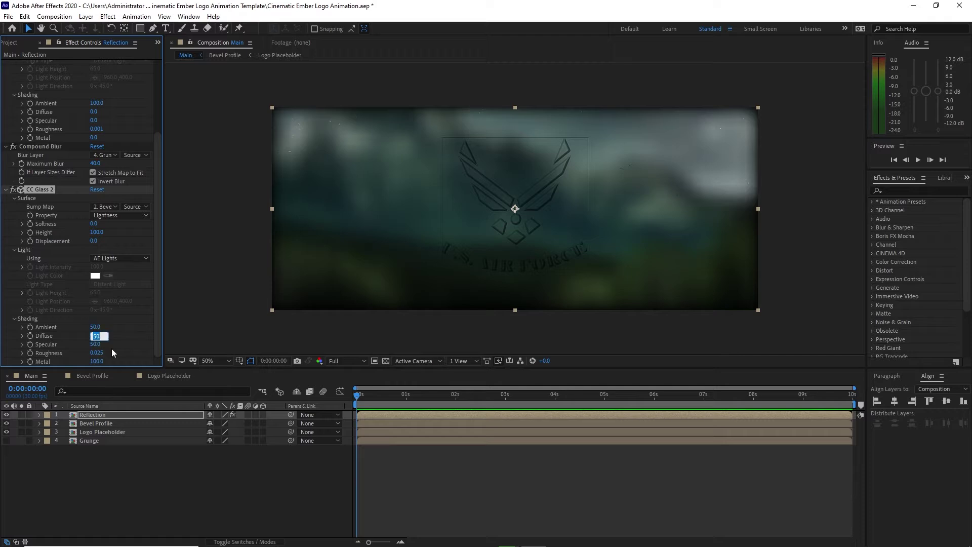
pyautogui.write('66')
pyautogui.press('Return')
pyautogui.click(95, 344)
pyautogui.write('77')
pyautogui.press('Return')
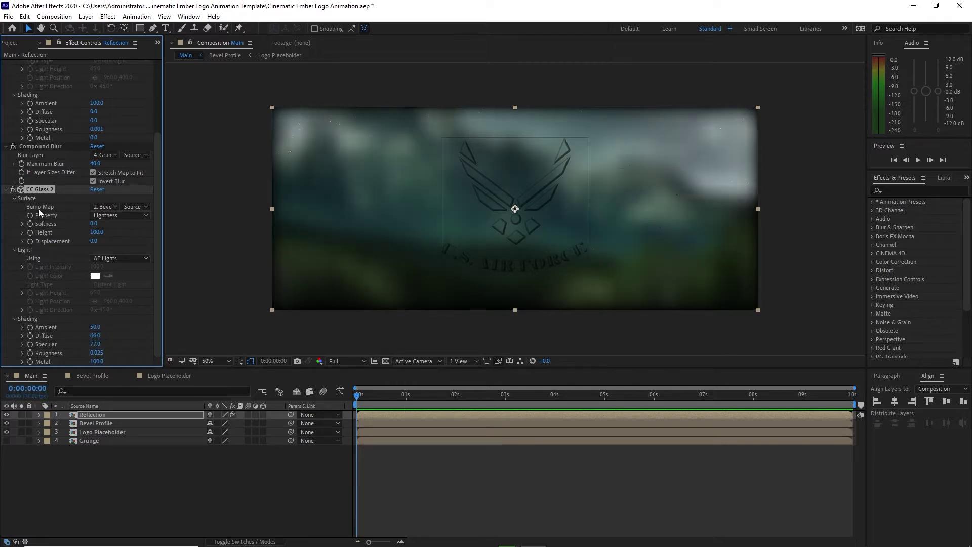
# - Collapse the settings of both CC Glass effects and the Compound Blur on the Reflection layer
pyautogui.click(7, 190)
pyautogui.click(5, 64)
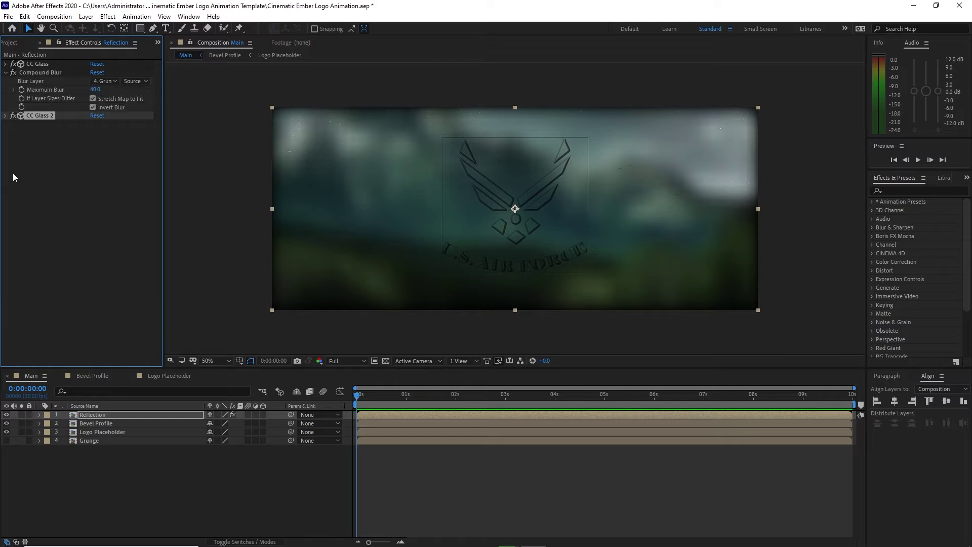
pyautogui.click(6, 74)
# - Apply the Set Matte effect to the Reflection layer, taking the matte from Logo Placeholder
pyautogui.click(108, 16)
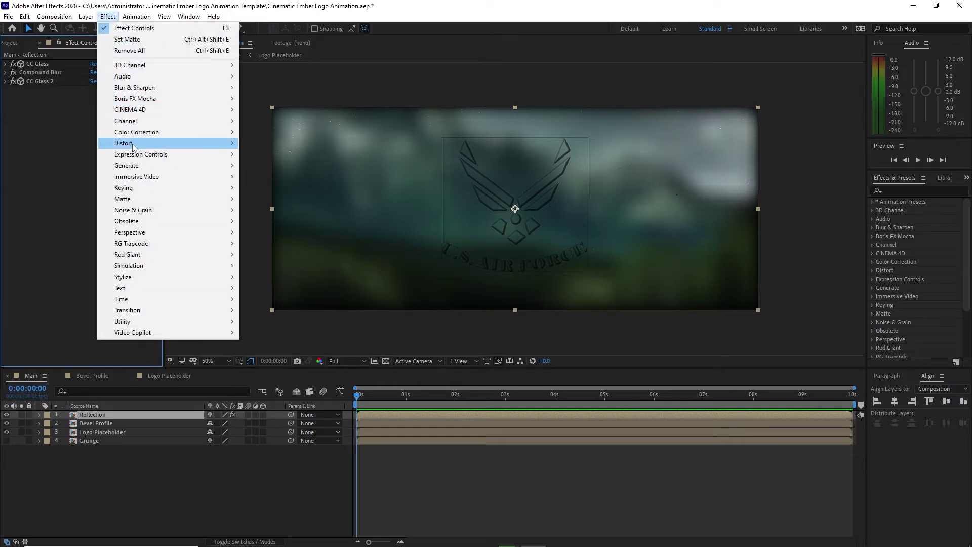
pyautogui.moveTo(147, 122)
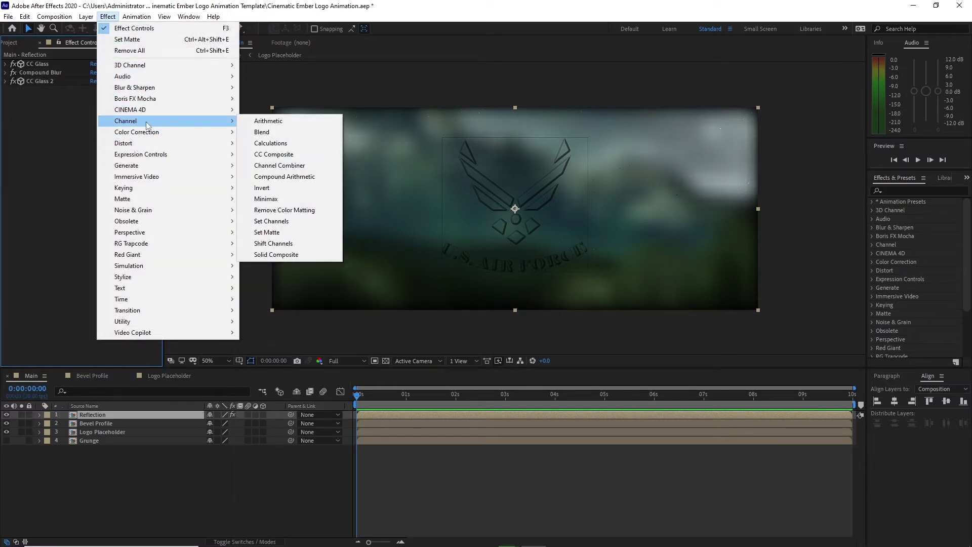
pyautogui.click(264, 232)
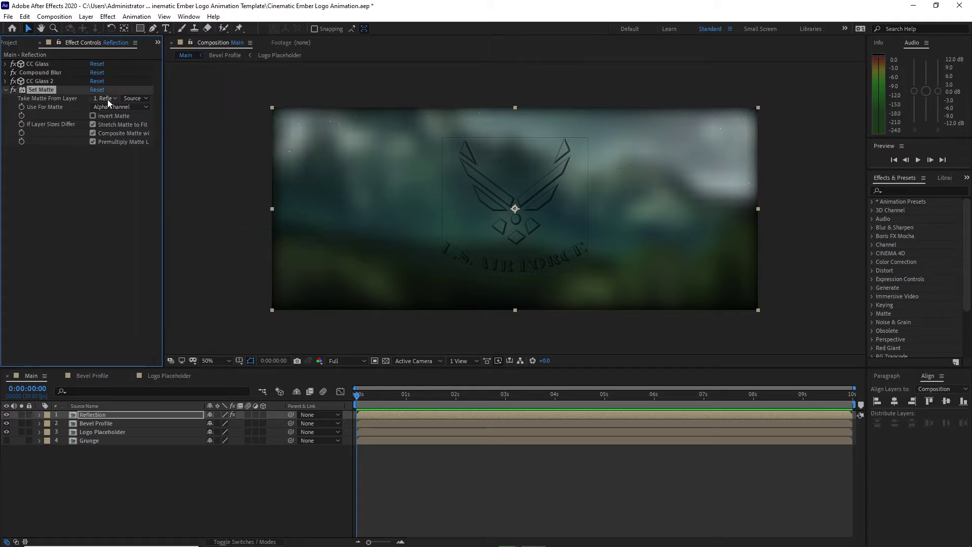
pyautogui.click(107, 99)
pyautogui.click(118, 147)
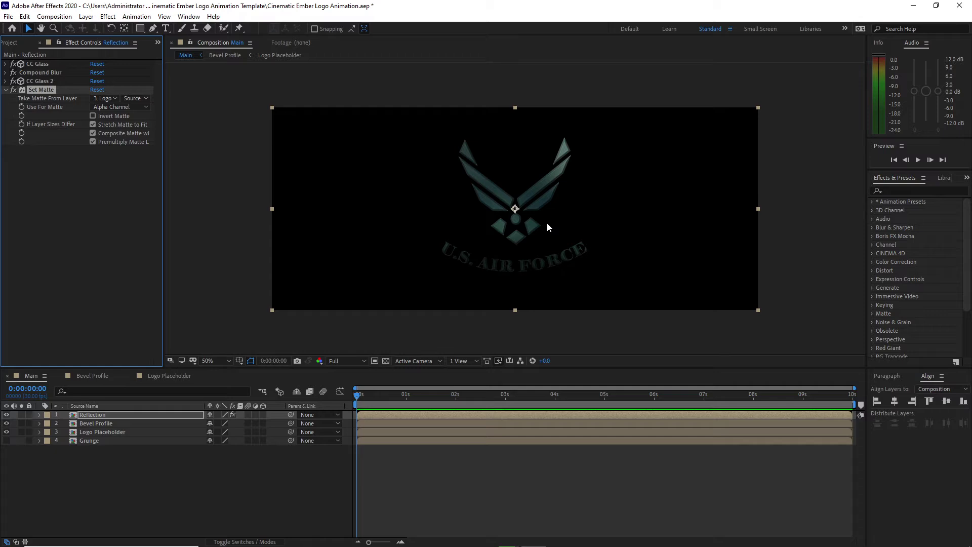
# - Compare the Reflection layer with Set Matte switched off and on, checking it against the transparency grid
pyautogui.click(13, 90)
pyautogui.click(386, 360)
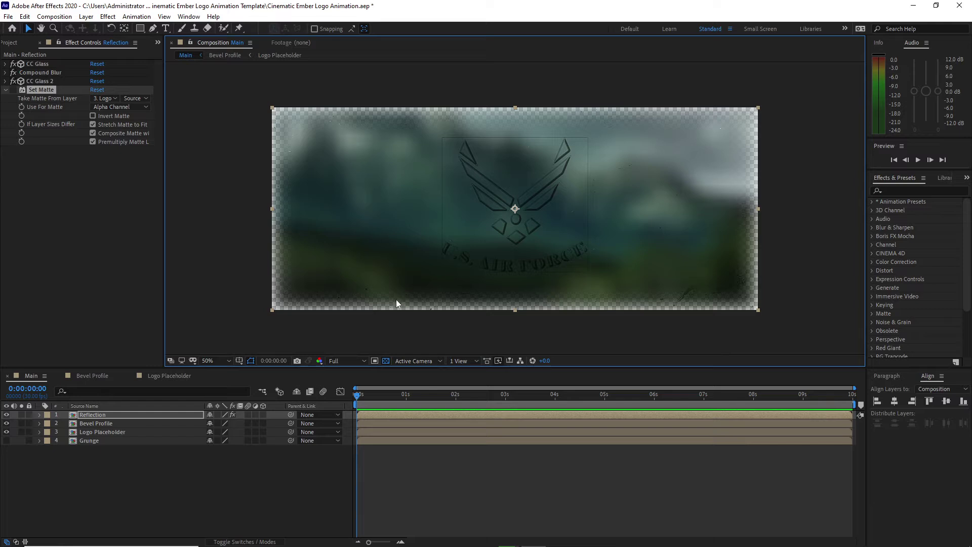
pyautogui.click(14, 90)
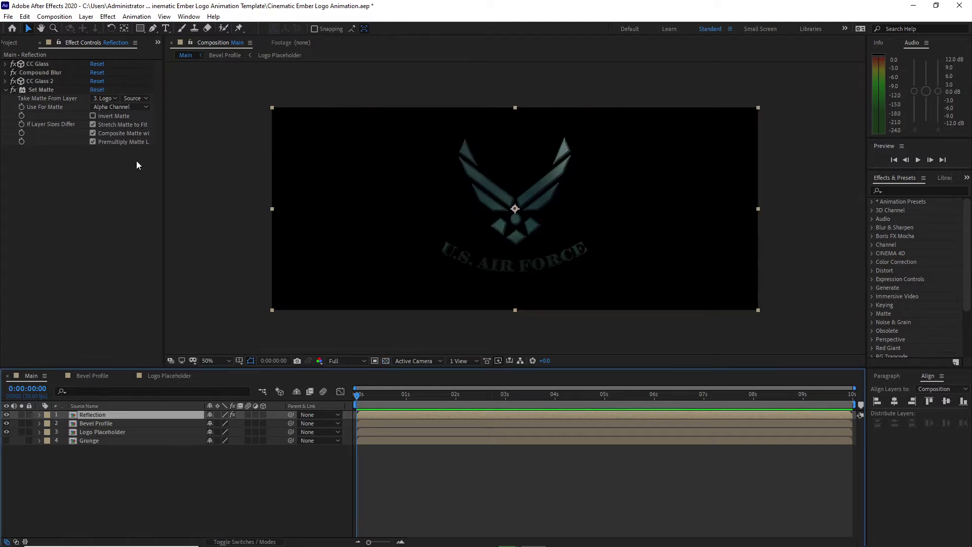
# - Create an Ambient light layer in the Main composition with an intensity of 50%
pyautogui.click(86, 16)
pyautogui.moveTo(152, 28)
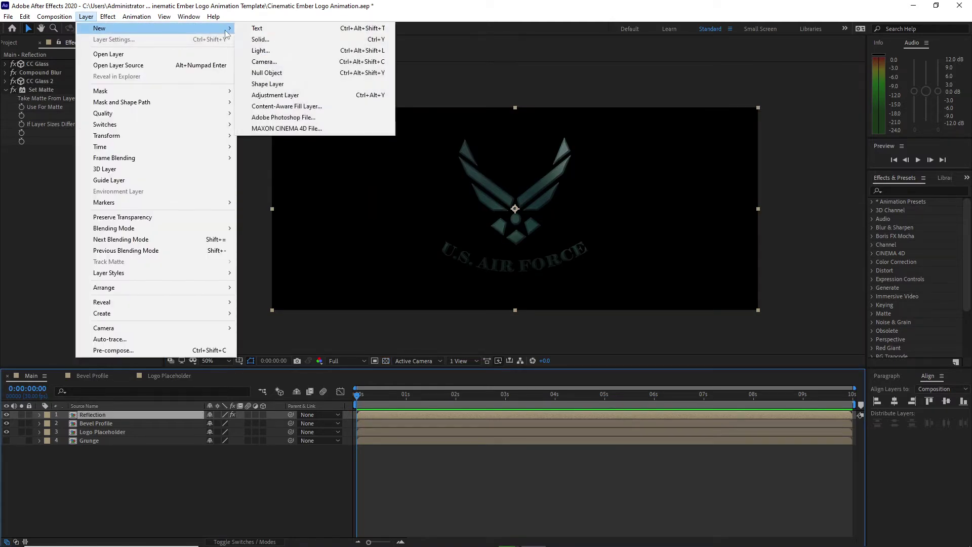
pyautogui.click(256, 51)
pyautogui.click(177, 148)
pyautogui.click(181, 193)
pyautogui.click(157, 181)
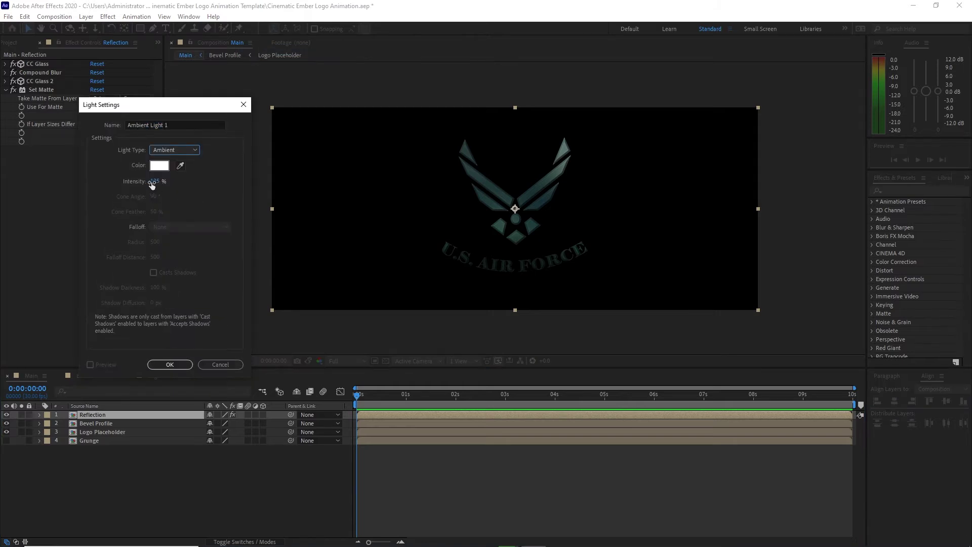
pyautogui.write('50')
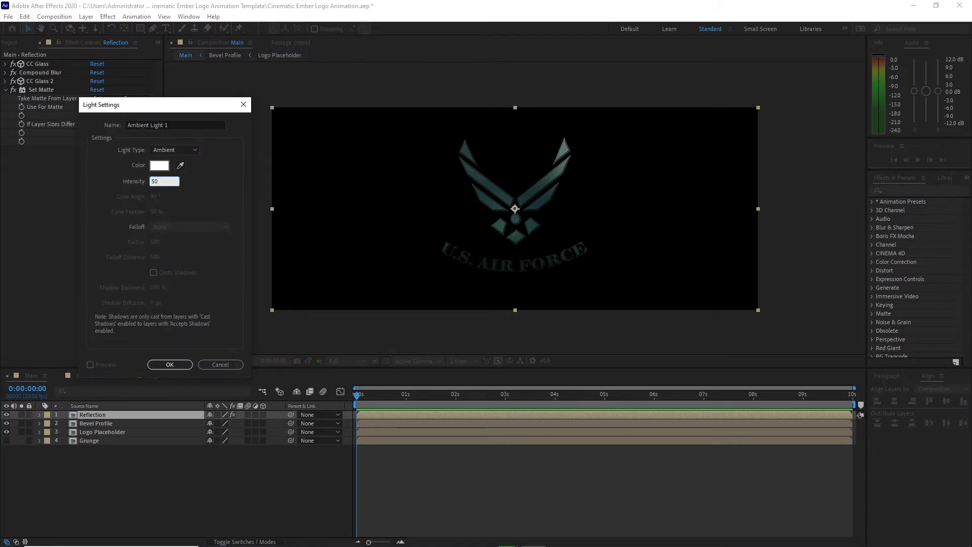
pyautogui.click(157, 363)
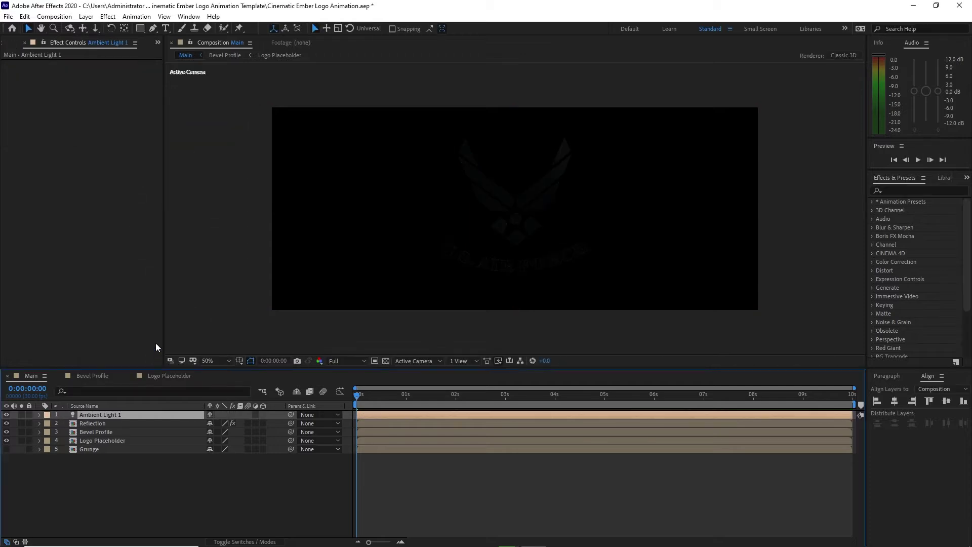
# - Create a Point light layer in the Main composition with an intensity of 968% and a light blue color, 7296FB
pyautogui.click(89, 18)
pyautogui.moveTo(156, 29)
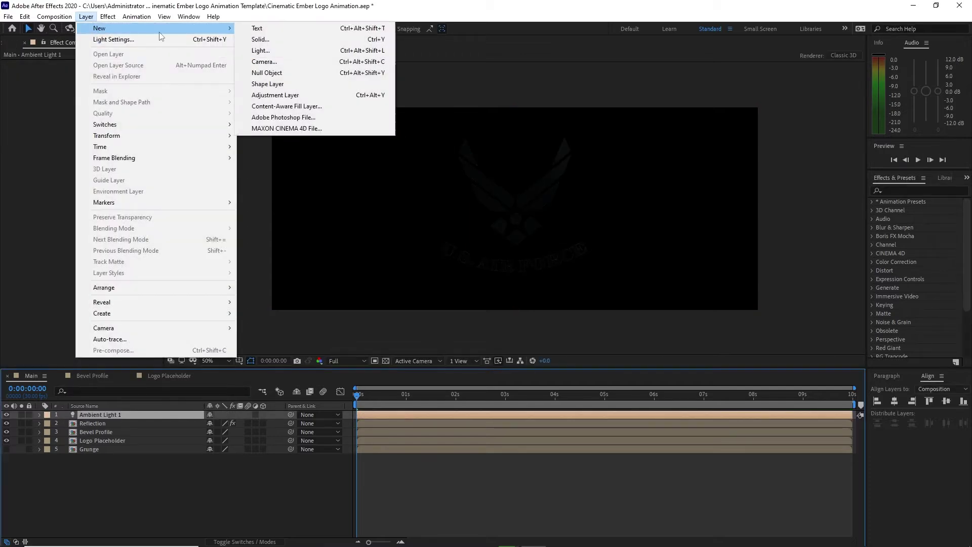
pyautogui.click(261, 50)
pyautogui.click(190, 150)
pyautogui.click(188, 182)
pyautogui.click(153, 183)
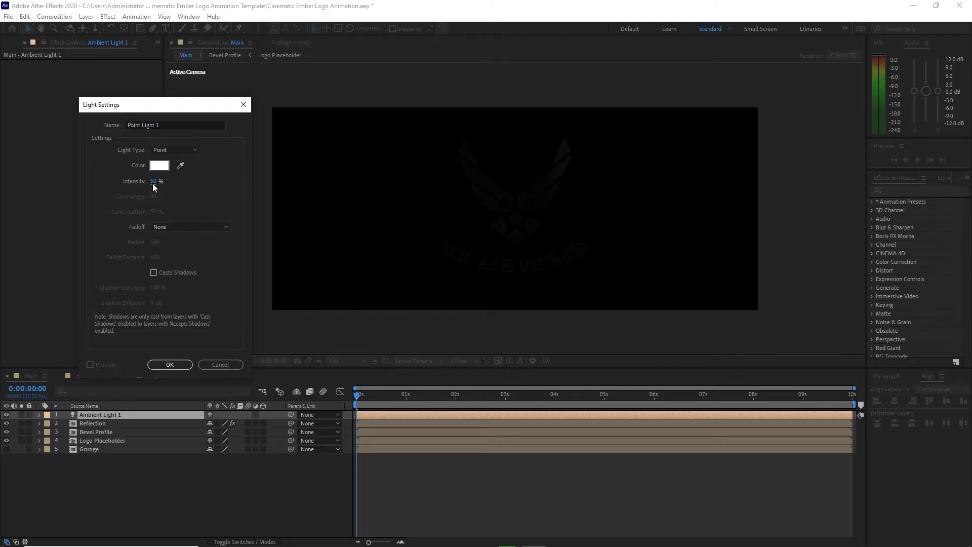
pyautogui.write('968')
pyautogui.click(159, 165)
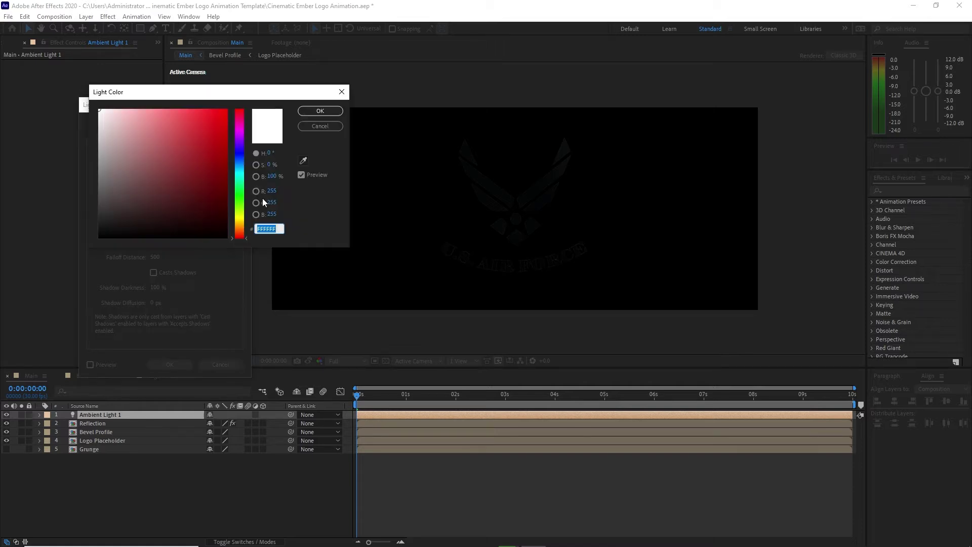
pyautogui.moveTo(202, 118); pyautogui.dragTo(187, 111)
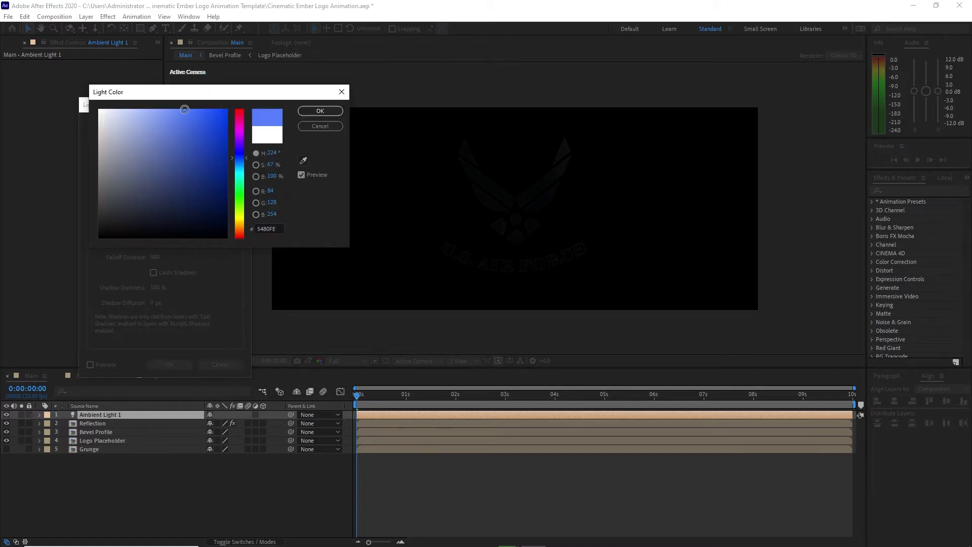
pyautogui.press('Return')
pyautogui.press('Return')
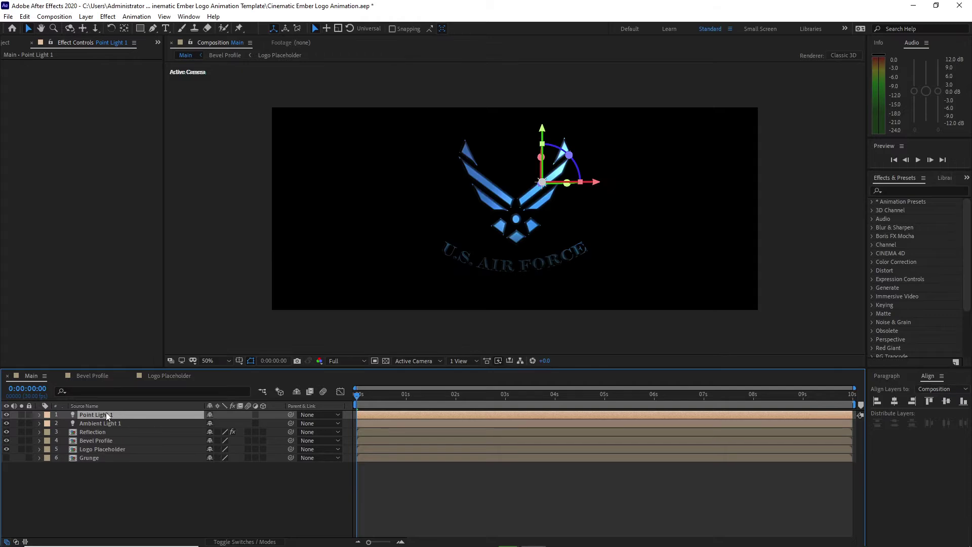
# - Set the position of Point Light 1 to 80, -430, 517.3
pyautogui.press('p')
pyautogui.click(213, 425)
pyautogui.write('80')
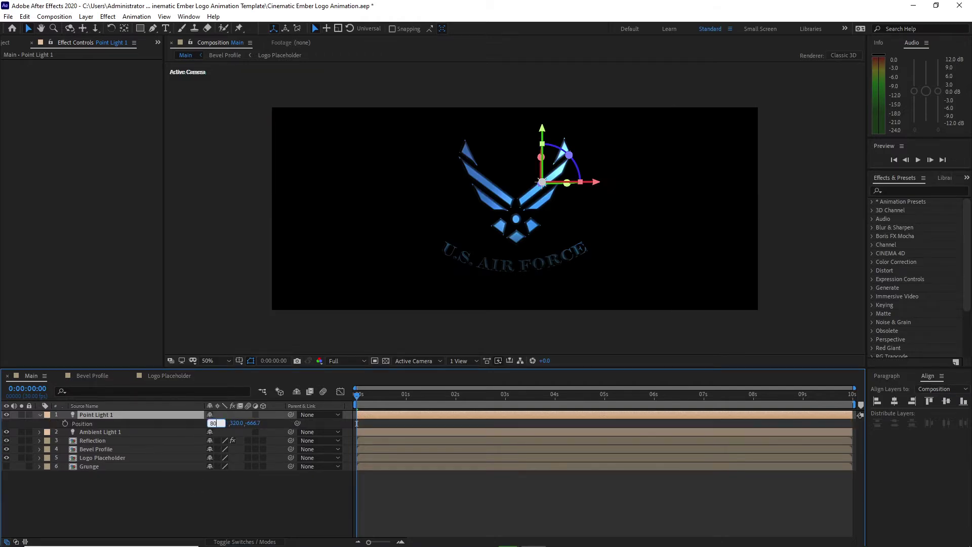
pyautogui.press('Tab')
pyautogui.write('-')
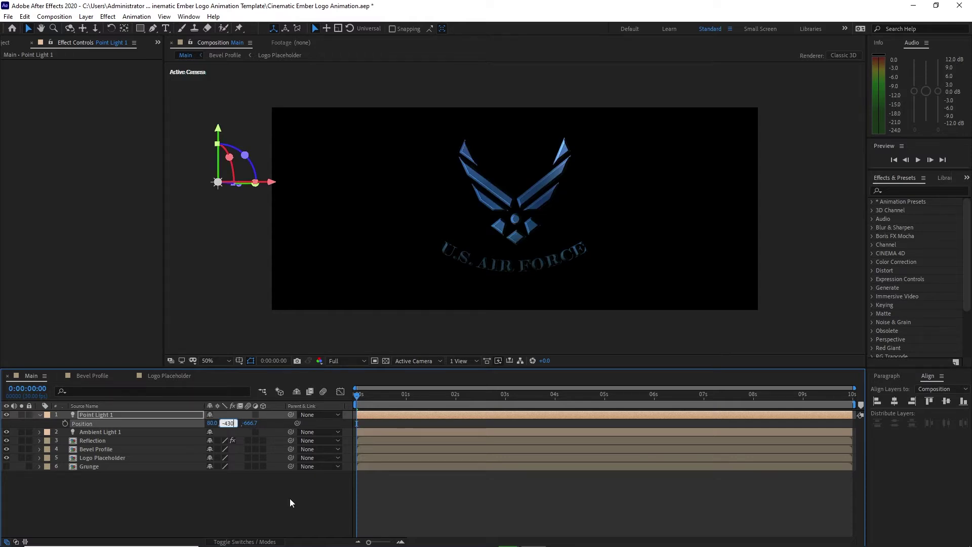
pyautogui.write('430')
pyautogui.press('Tab')
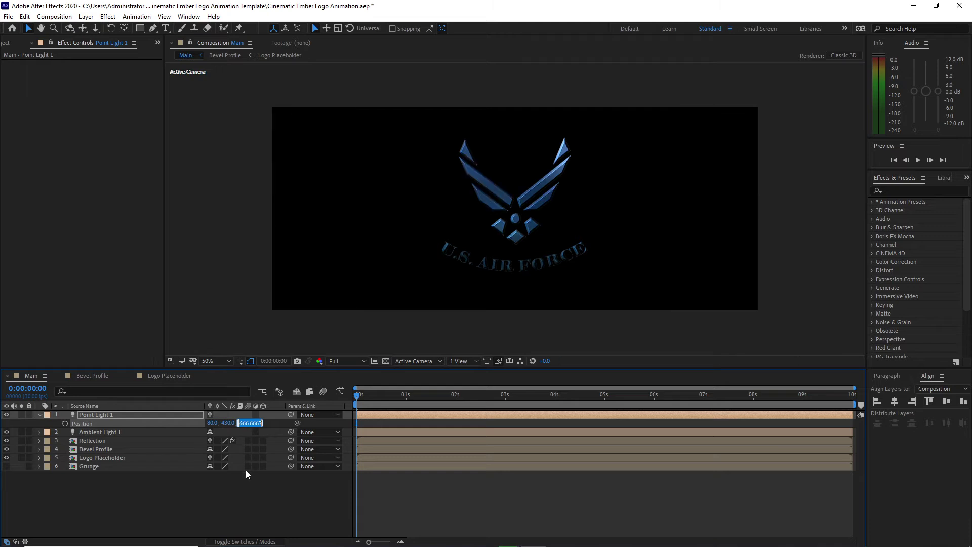
pyautogui.write('517.3')
pyautogui.press('Return')
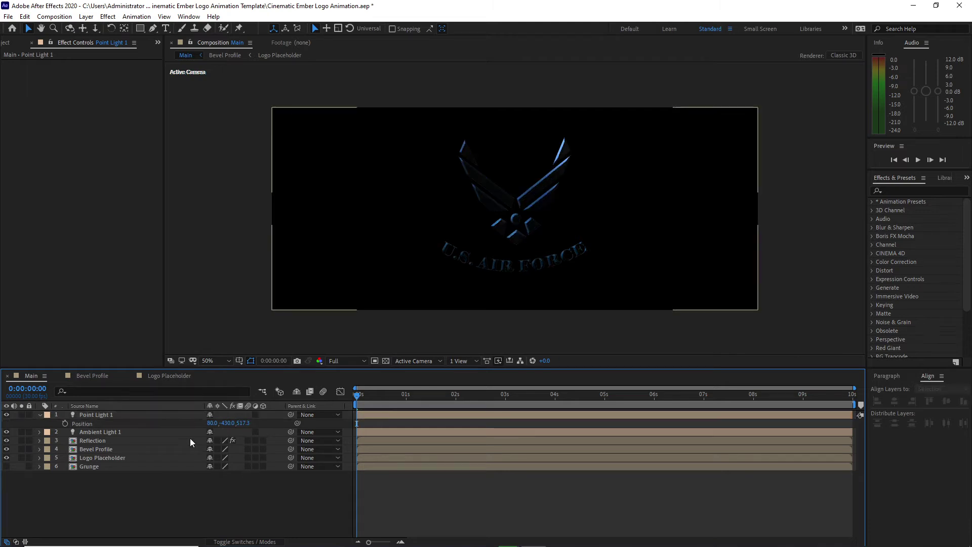
# - Duplicate Point Light 1 and give the copy an intensity of 600% and a pale cyan color, BEF3FD
pyautogui.press(',')
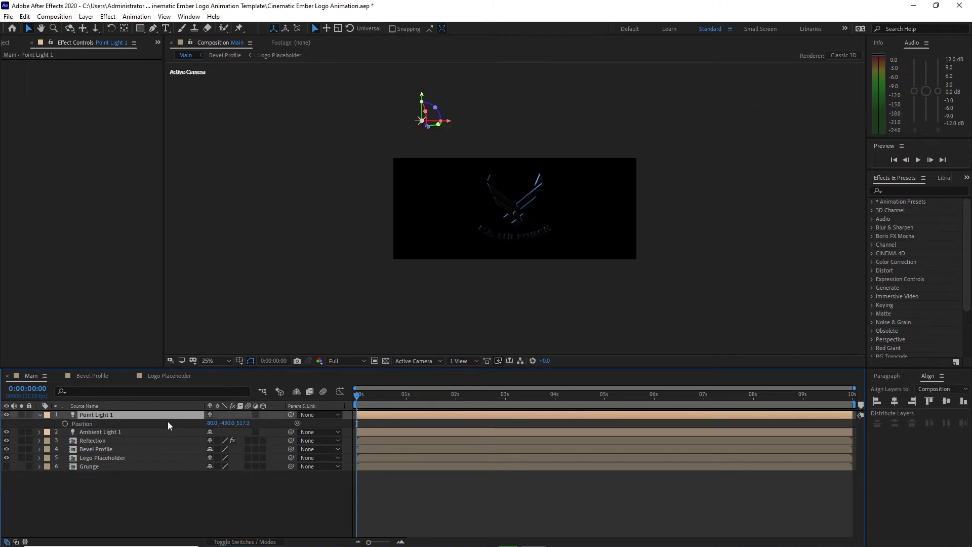
pyautogui.hotkey('ctrl', 'd')
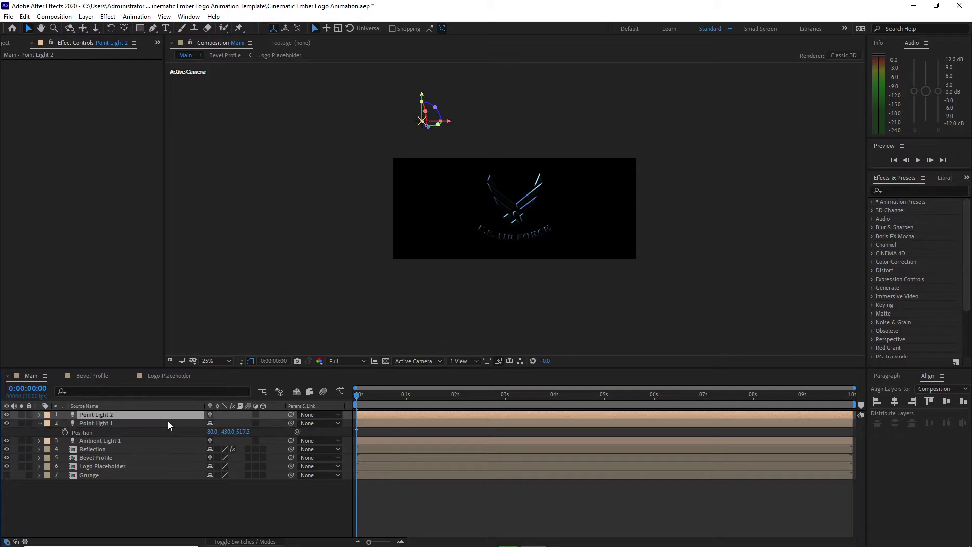
pyautogui.click(39, 415)
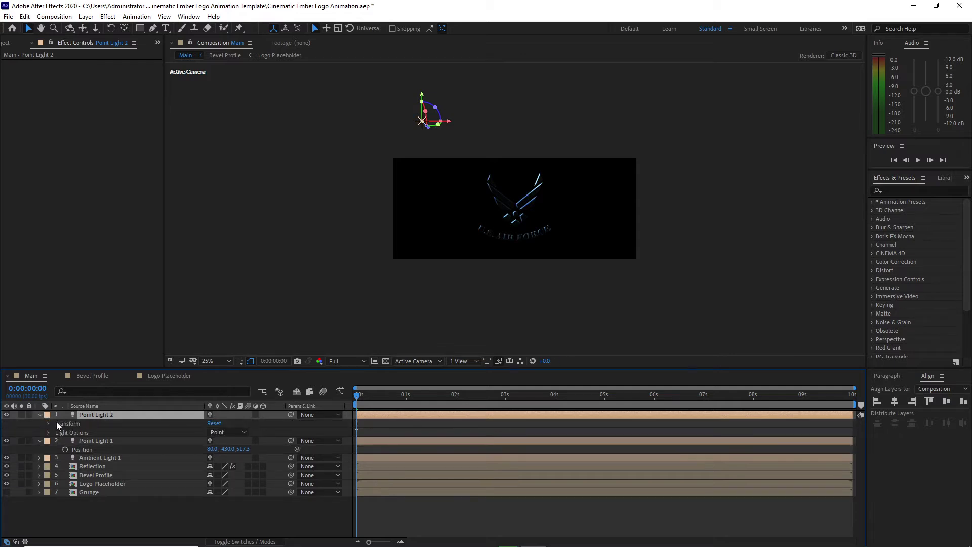
pyautogui.click(49, 432)
pyautogui.click(210, 441)
pyautogui.write('600')
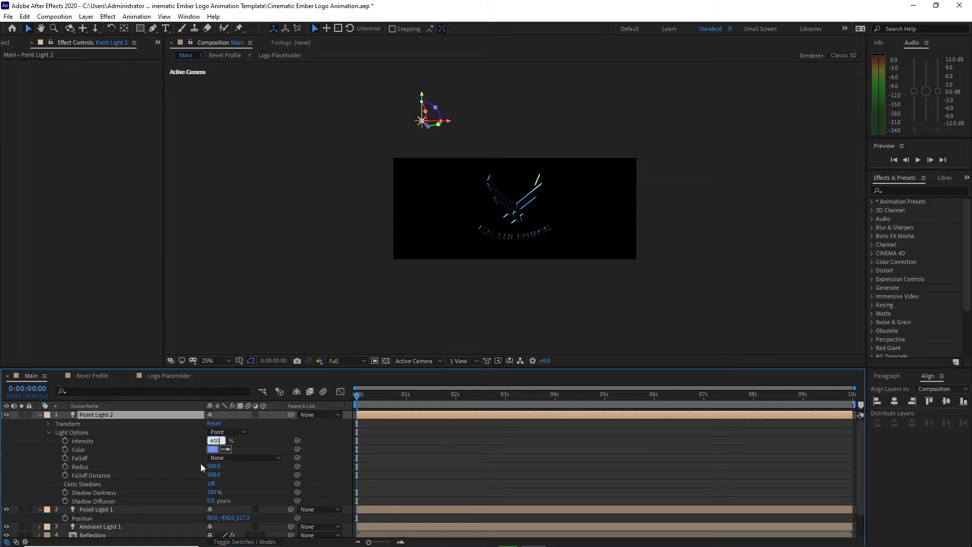
pyautogui.click(212, 449)
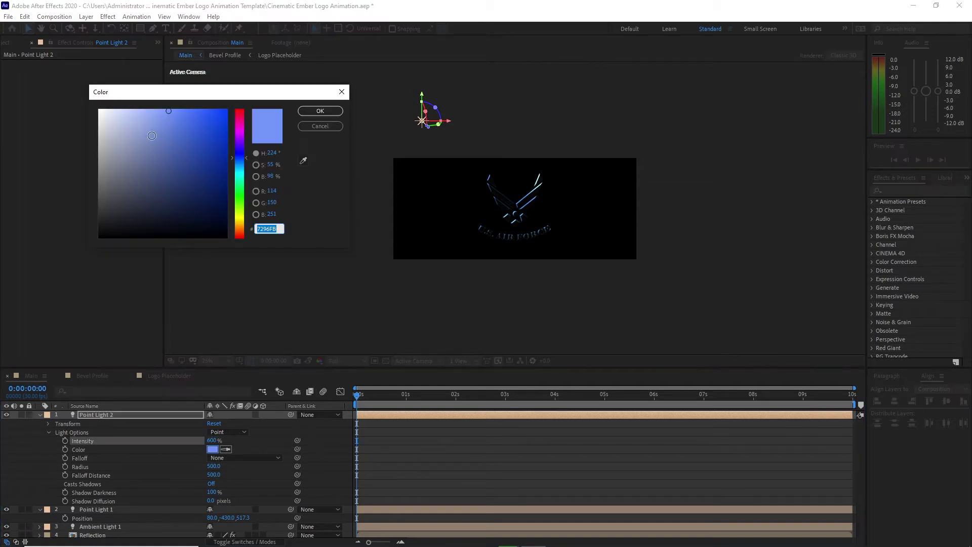
pyautogui.click(239, 173)
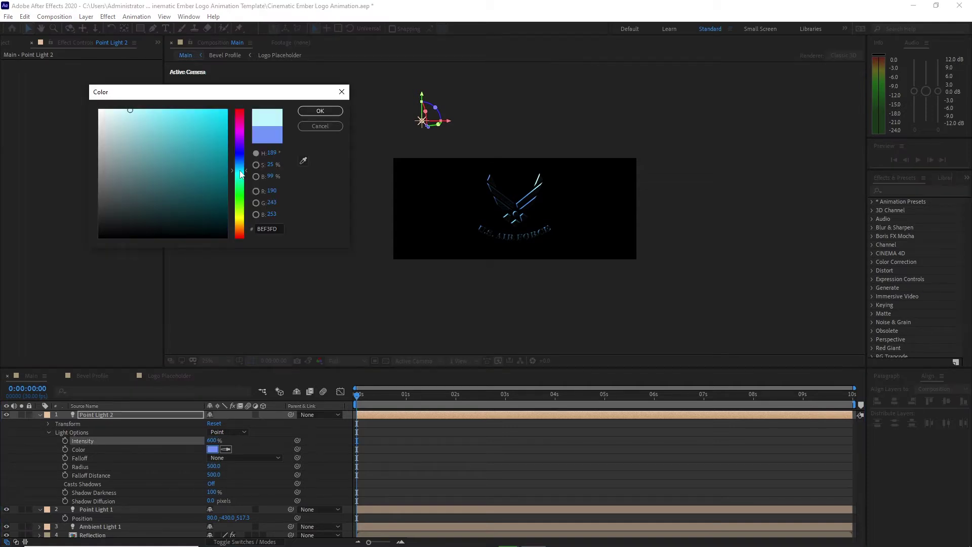
pyautogui.click(320, 110)
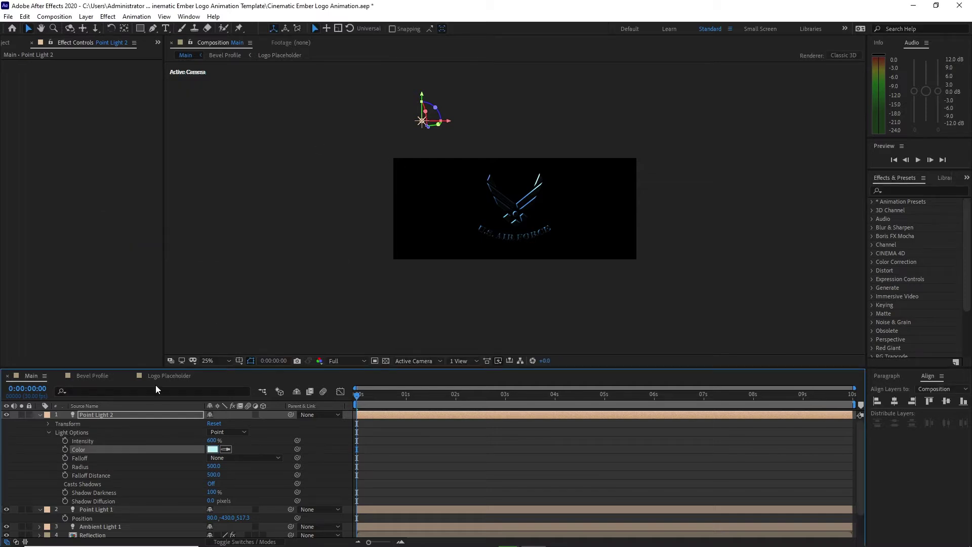
pyautogui.click(49, 431)
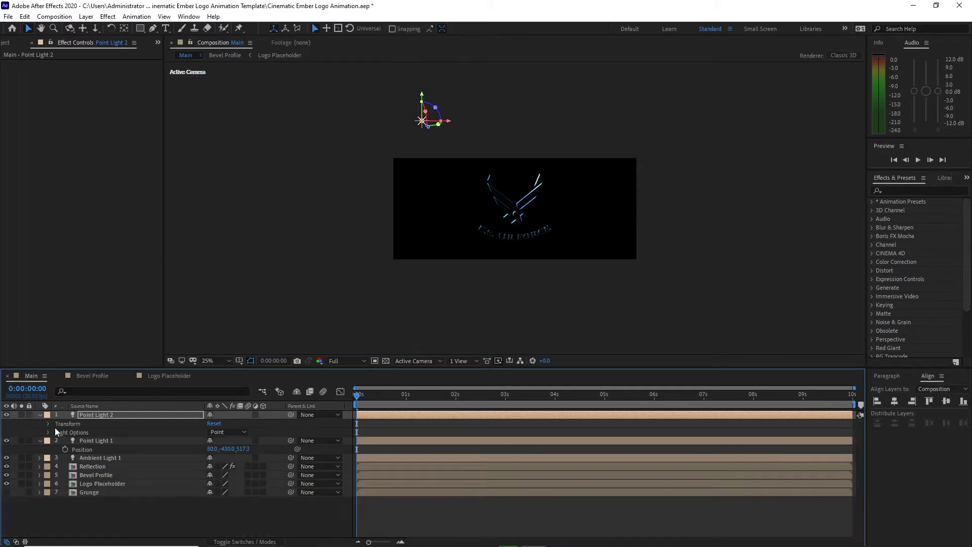
# - Set the position of Point Light 2 to -1523, 351, 1244.3
pyautogui.click(96, 414)
pyautogui.press('p')
pyautogui.click(216, 422)
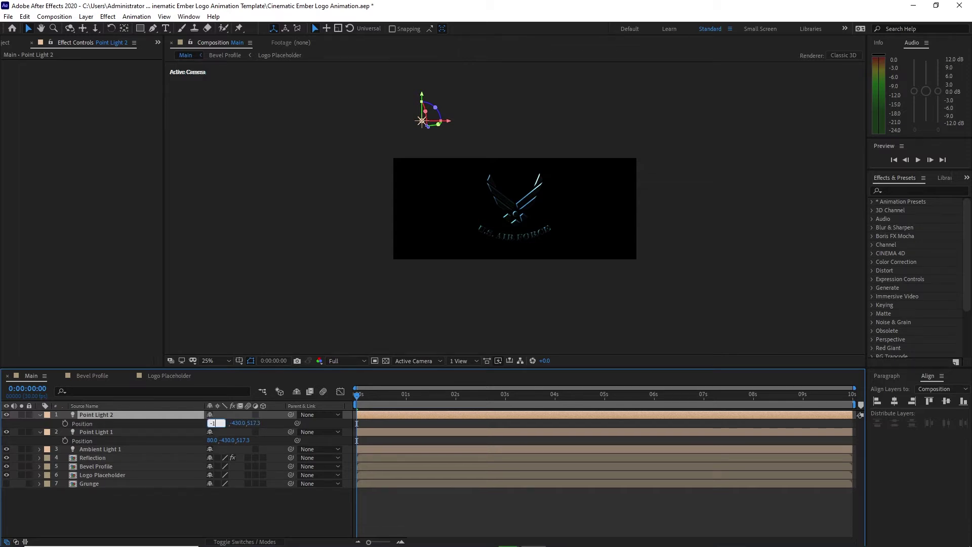
pyautogui.write('-1523')
pyautogui.press('Tab')
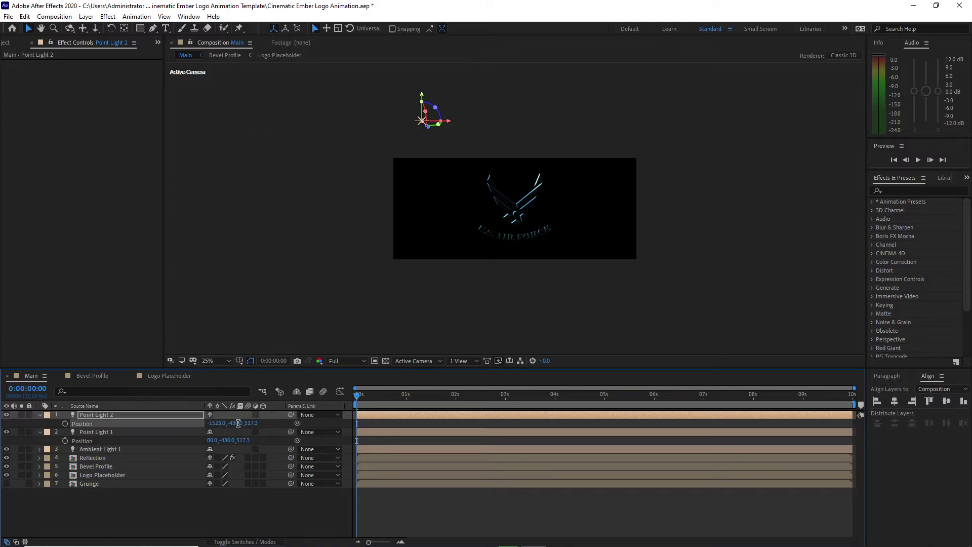
pyautogui.write('351')
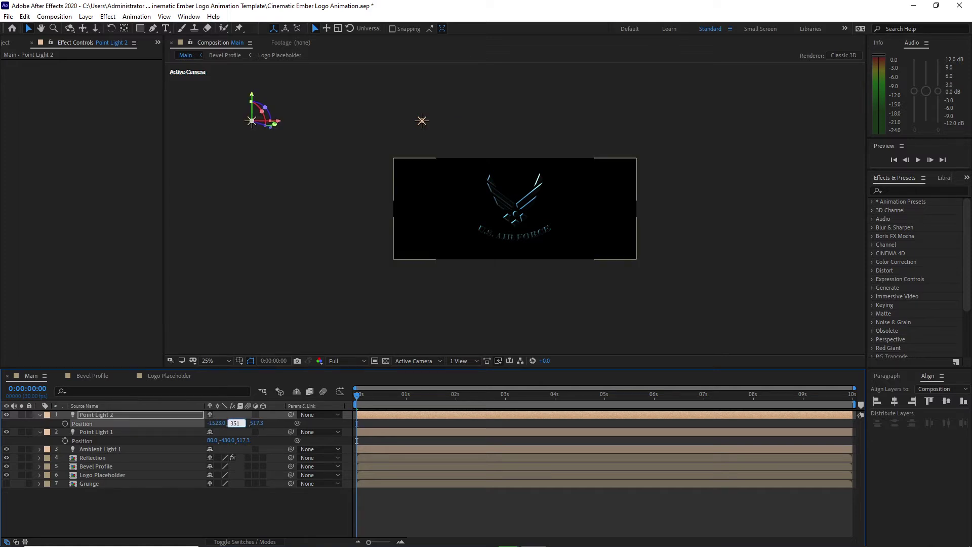
pyautogui.press('Tab')
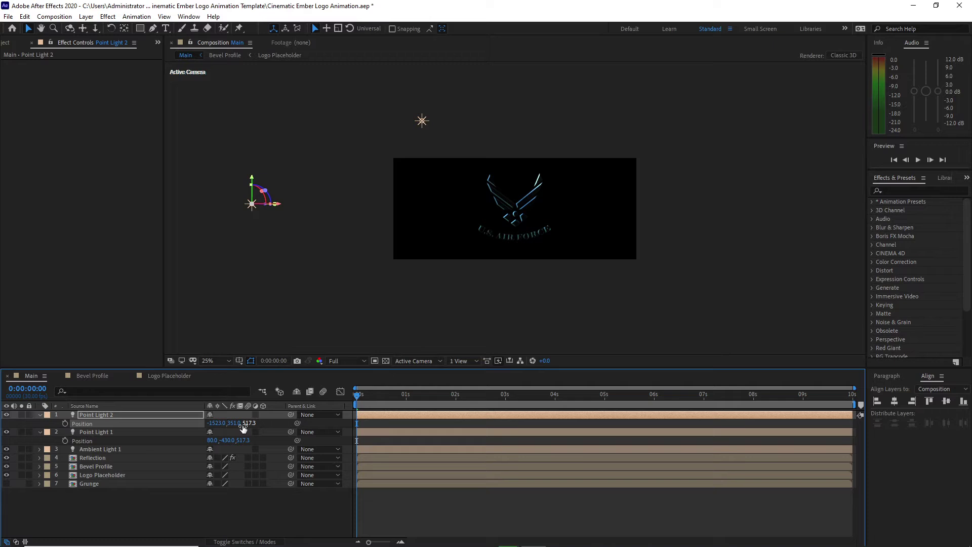
pyautogui.click(248, 423)
pyautogui.write('1244.3')
pyautogui.press('Return')
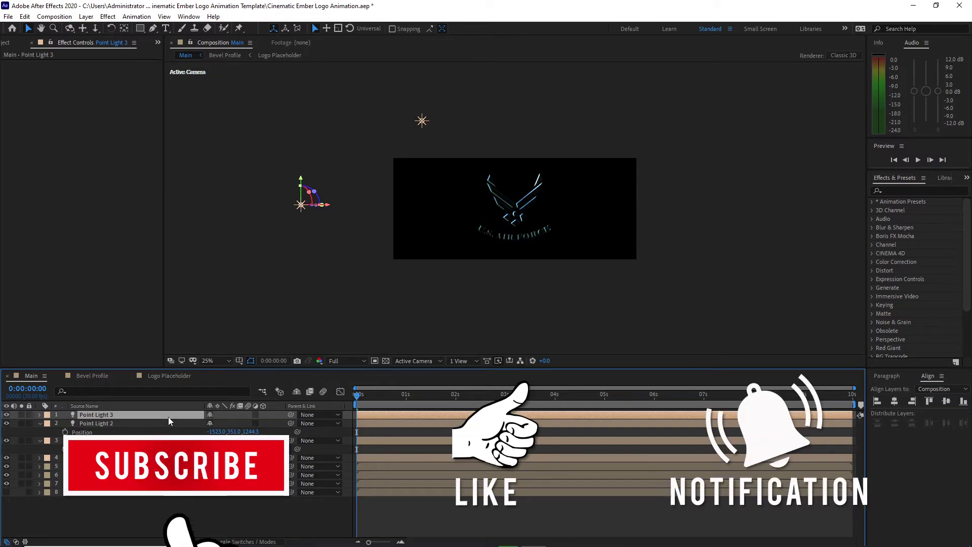
# - Set the intensity of Point Light 3 to 1921% and change its color to white
pyautogui.click(86, 17)
pyautogui.click(264, 49)
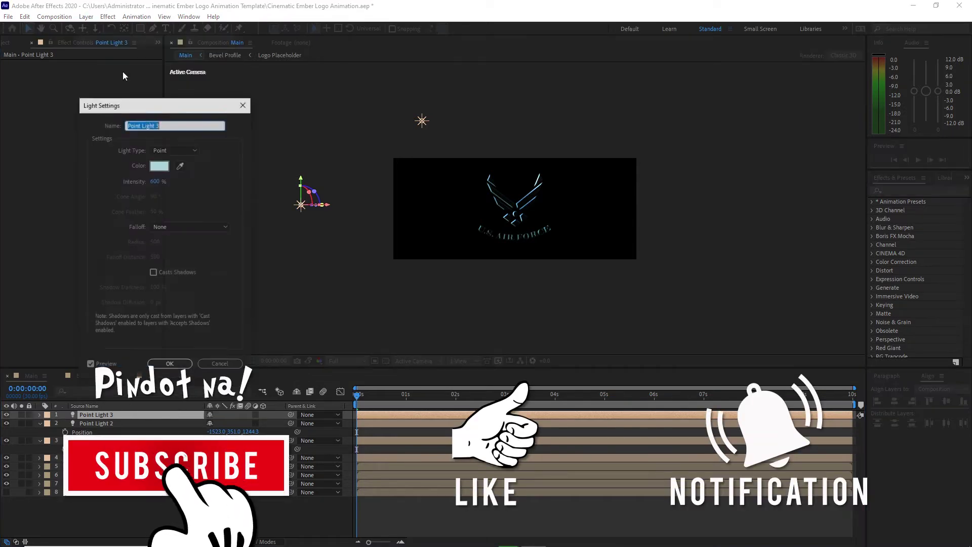
pyautogui.click(155, 182)
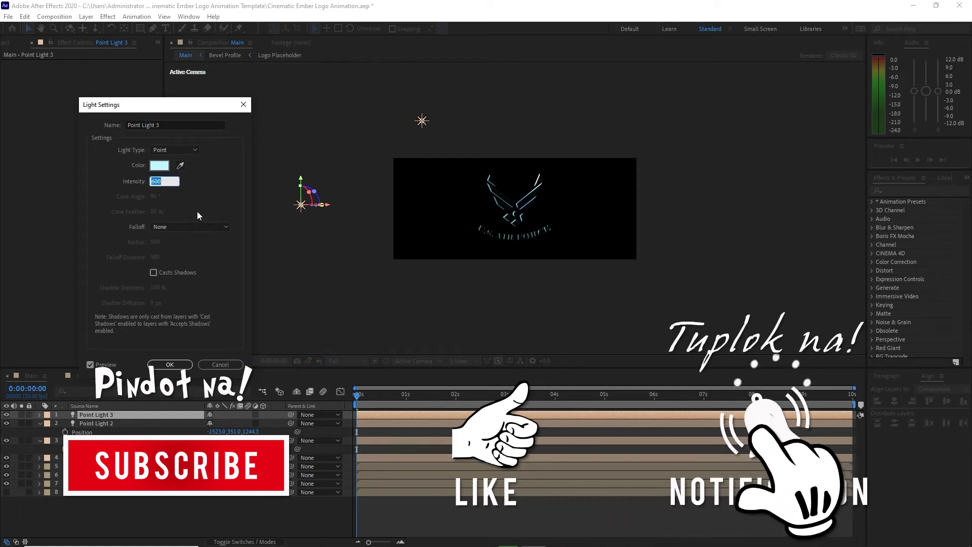
pyautogui.write('1921')
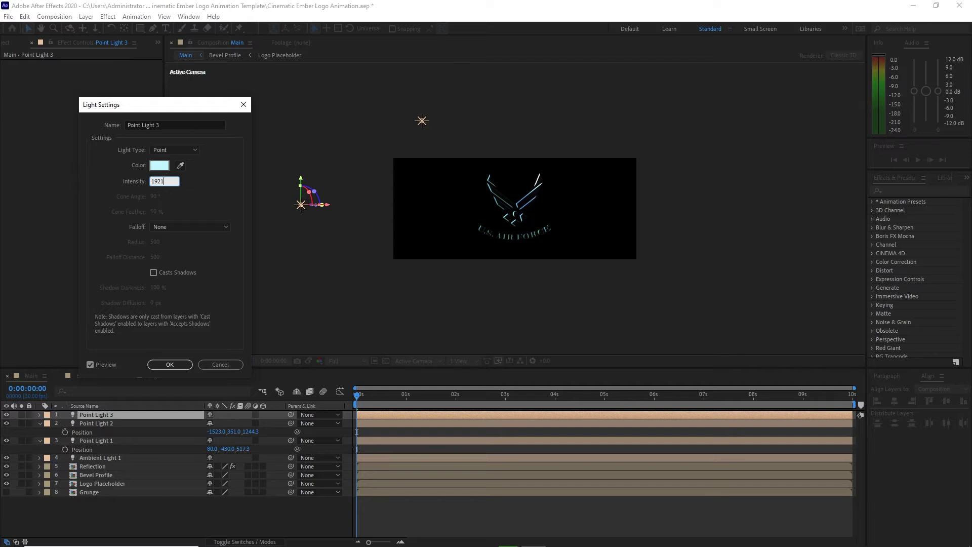
pyautogui.click(161, 167)
pyautogui.click(101, 112)
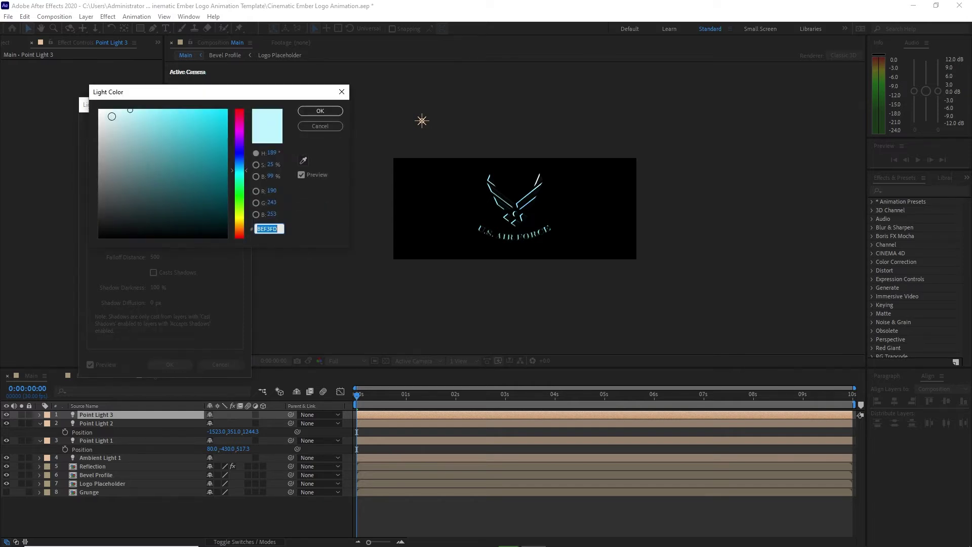
pyautogui.click(309, 116)
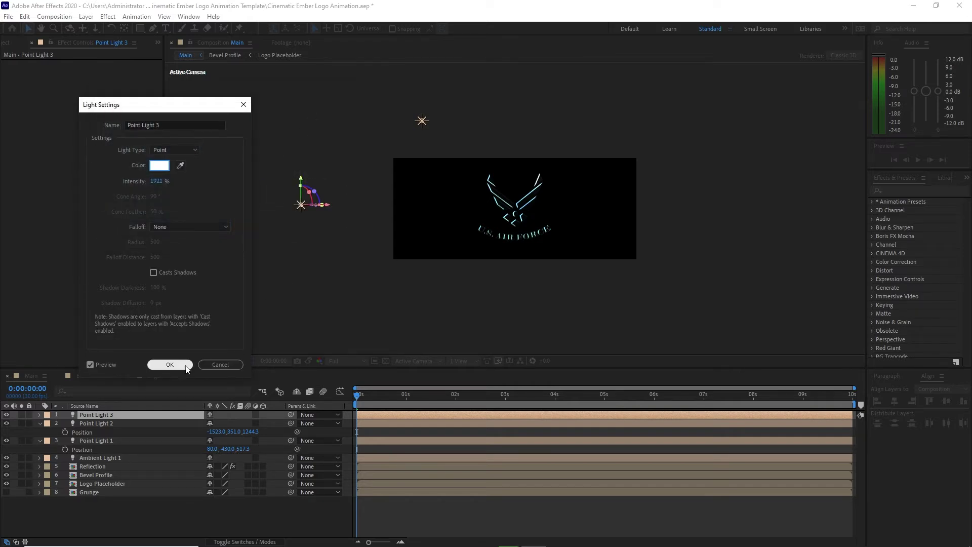
pyautogui.click(170, 364)
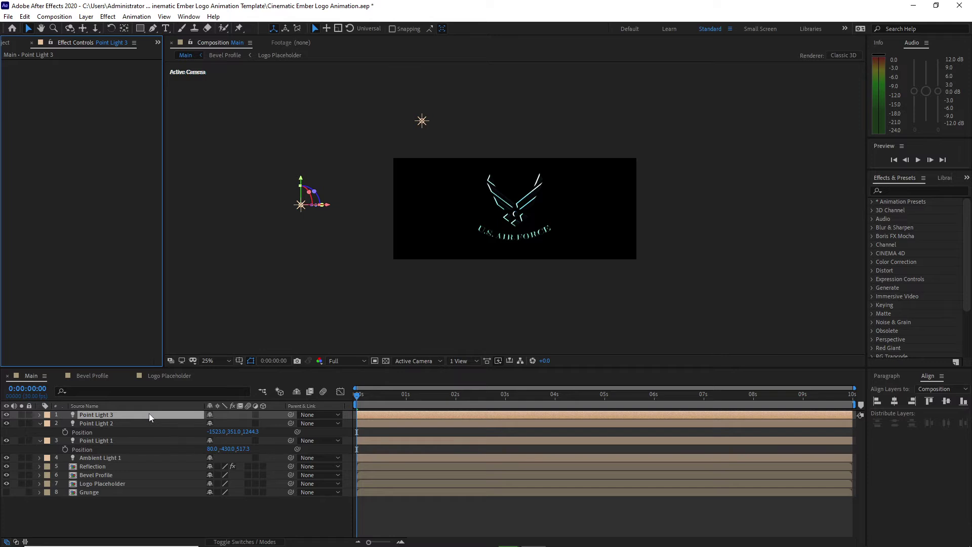
# - Move Point Light 3 to X position 849 and Z position 6030.3
pyautogui.press('p')
pyautogui.click(212, 423)
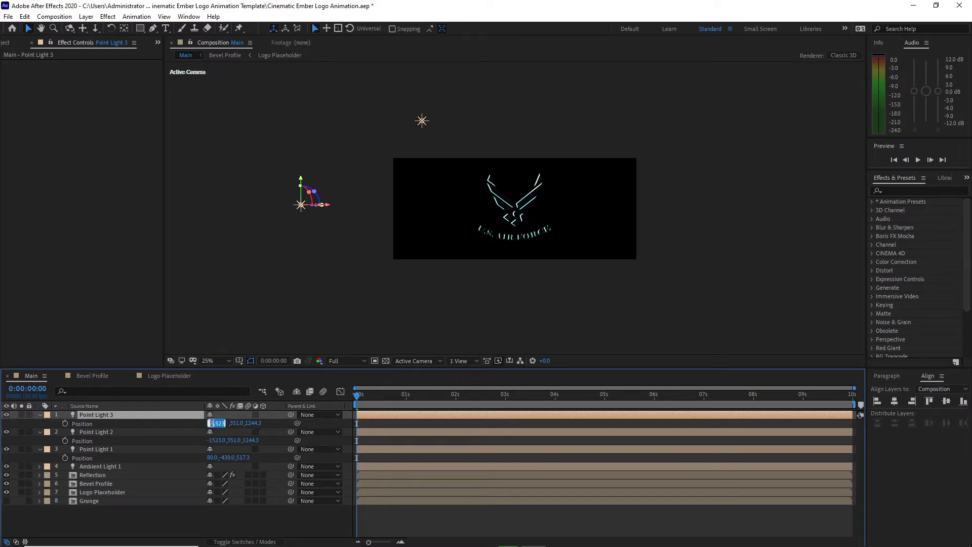
pyautogui.write('849')
pyautogui.press('Return')
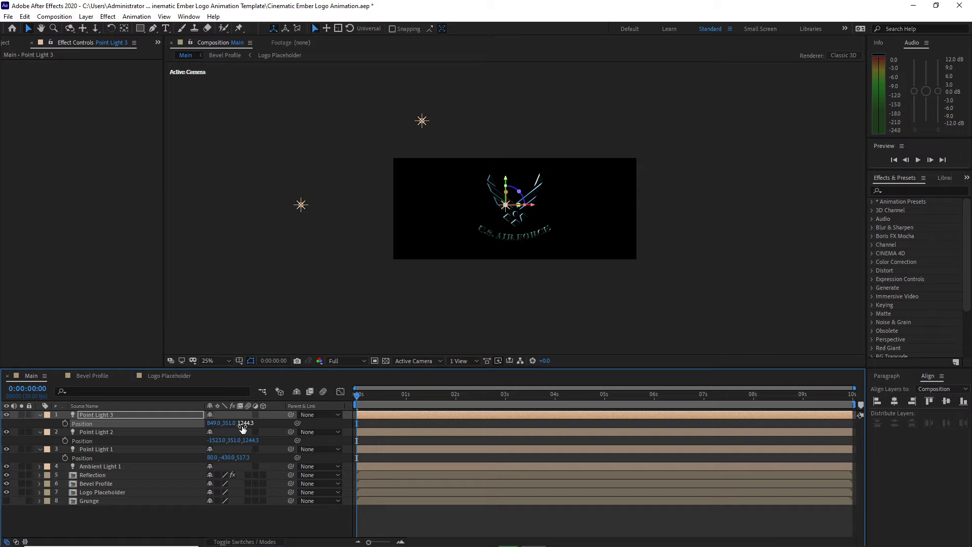
pyautogui.click(243, 424)
pyautogui.write('6030.3')
pyautogui.click(251, 327)
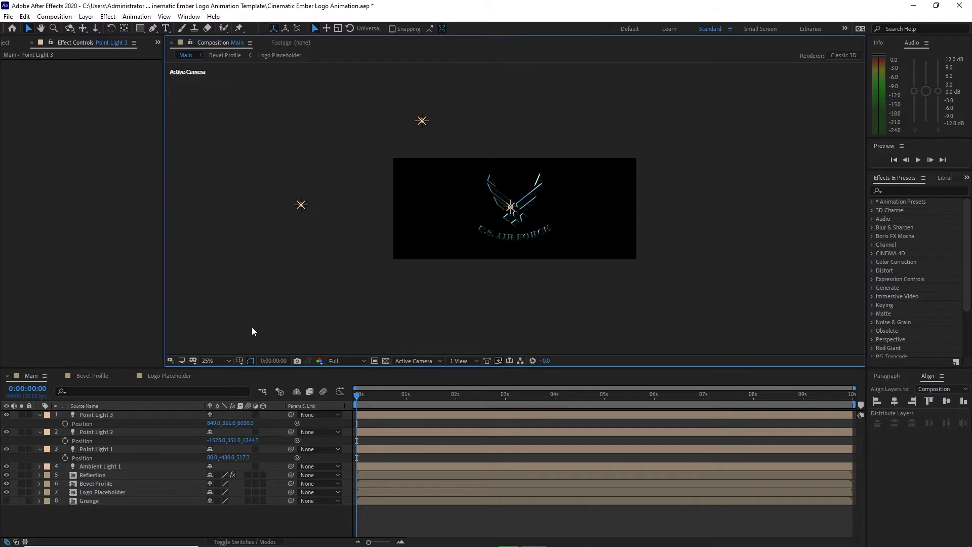
# - Collapse the position properties of the three point light layers
pyautogui.press('.')
pyautogui.moveTo(62, 412); pyautogui.dragTo(92, 446)
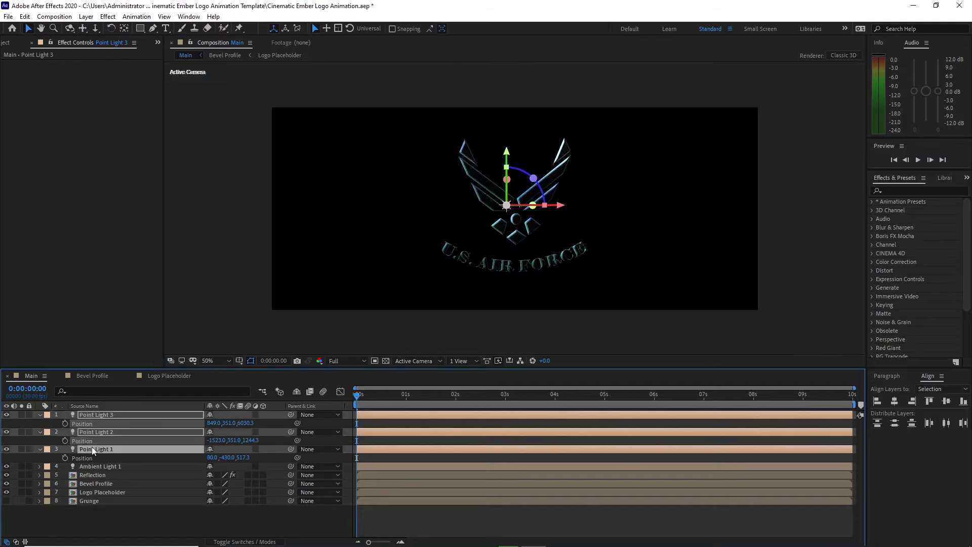
pyautogui.click(41, 414)
# - Duplicate the Logo Placeholder layer in the Main composition
pyautogui.click(116, 466)
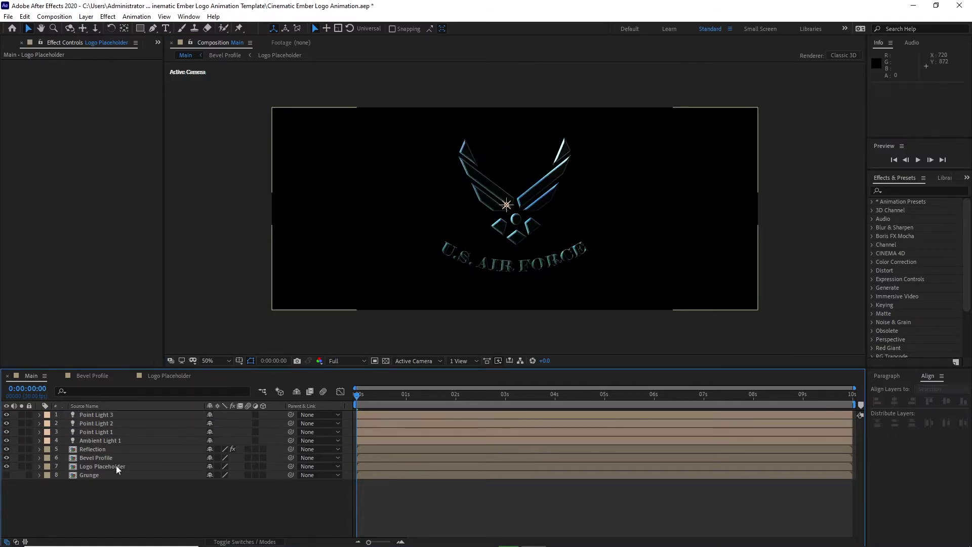
pyautogui.click(117, 466)
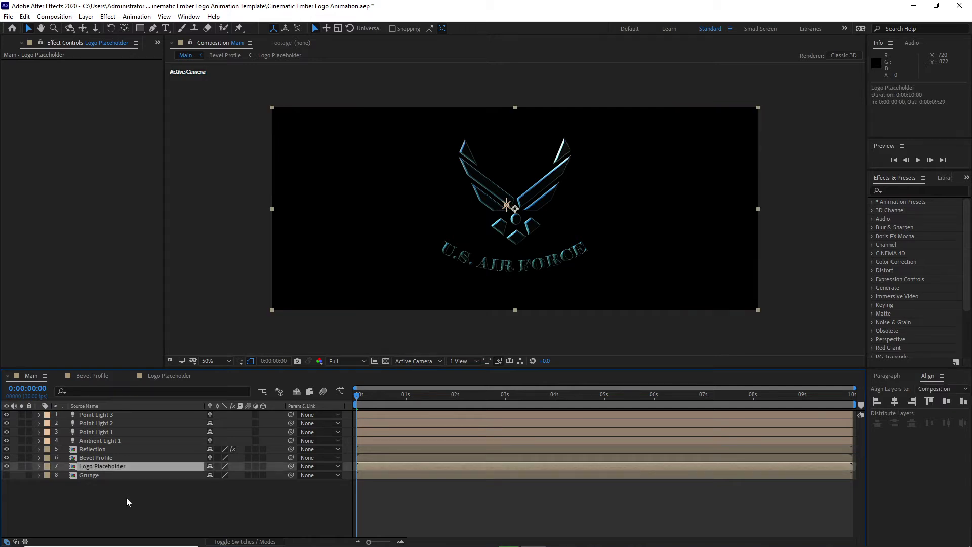
pyautogui.hotkey('ctrl', 'd')
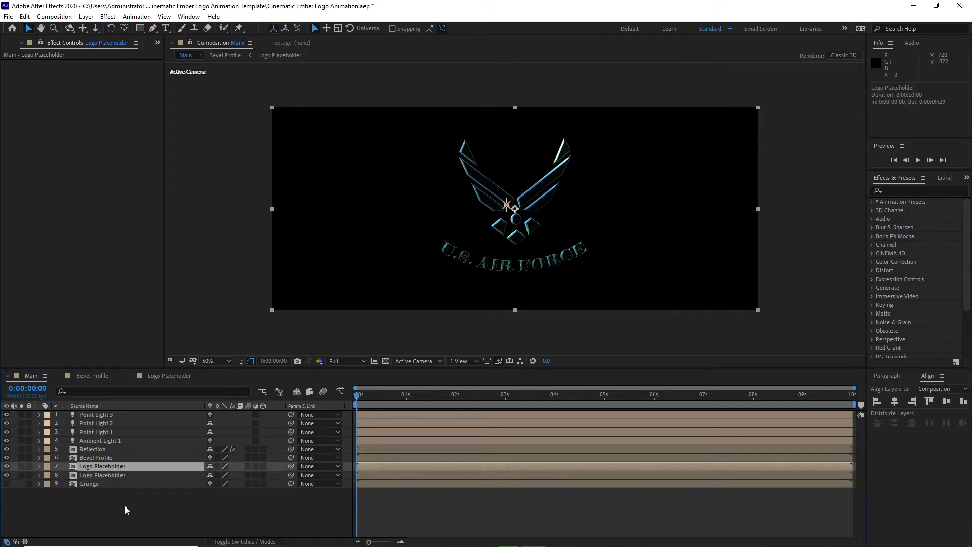
# - Move the duplicated Logo Placeholder layer below Grunge and auto-trace its alpha channel into masks on the same layer
pyautogui.moveTo(126, 466); pyautogui.dragTo(121, 505)
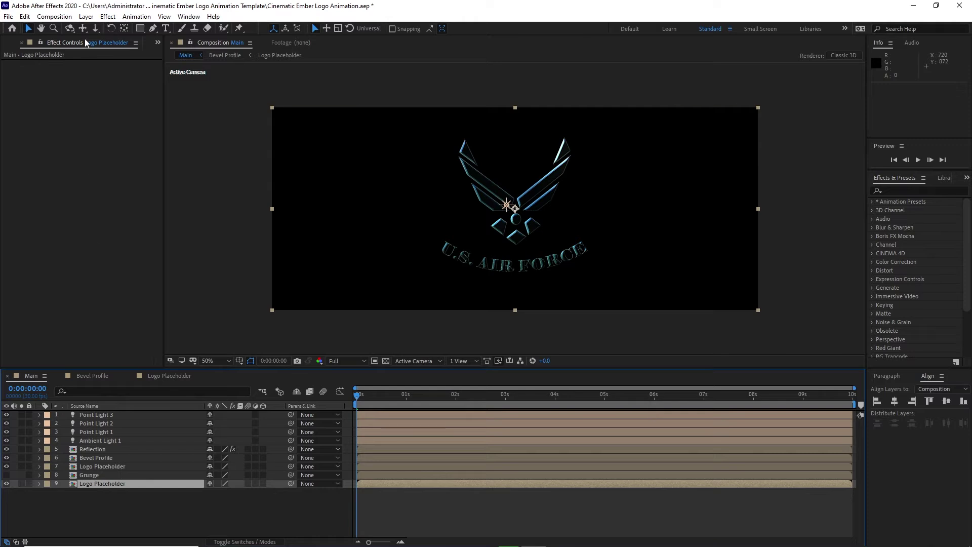
pyautogui.click(86, 16)
pyautogui.click(164, 341)
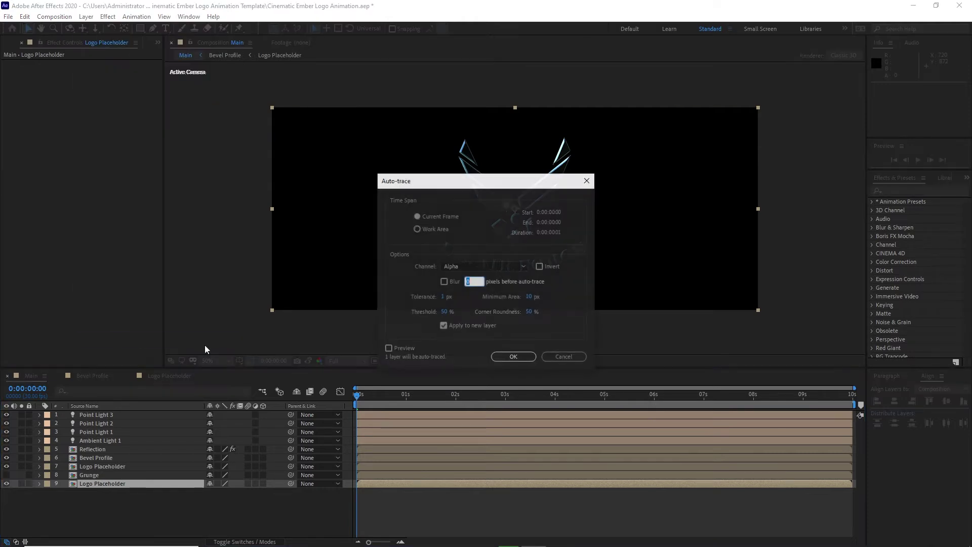
pyautogui.click(443, 326)
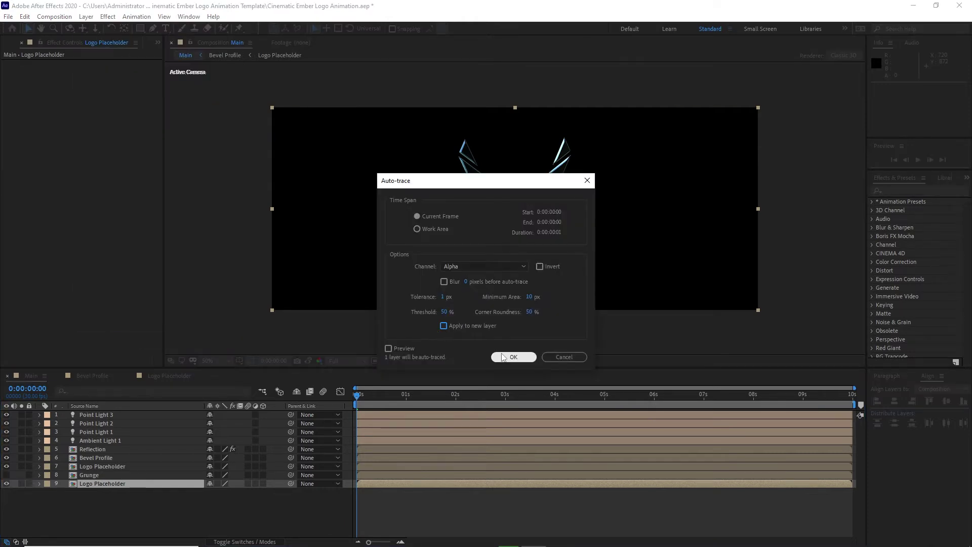
pyautogui.click(510, 358)
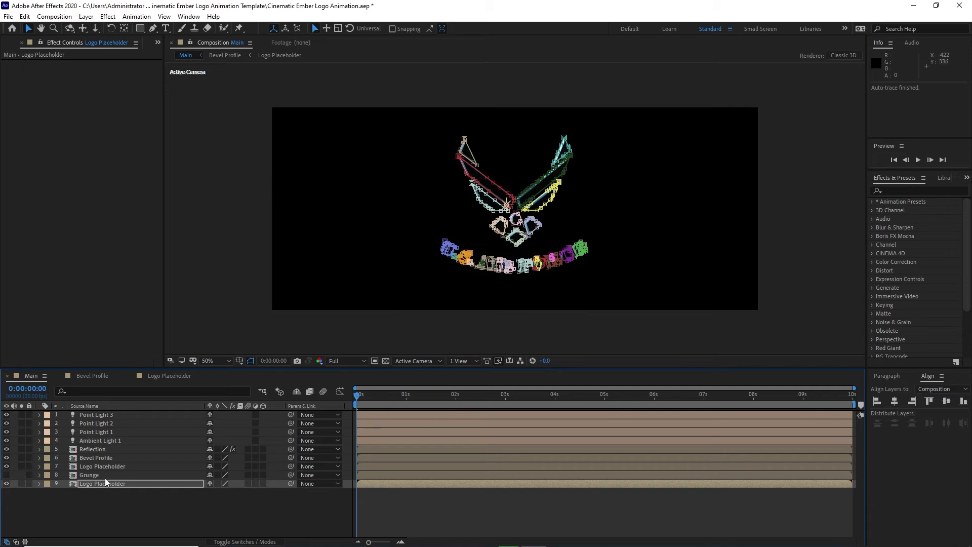
# - Apply the Saber effect to the traced Logo Placeholder layer and choose the Energy preset
pyautogui.click(108, 16)
pyautogui.moveTo(193, 333)
pyautogui.click(259, 333)
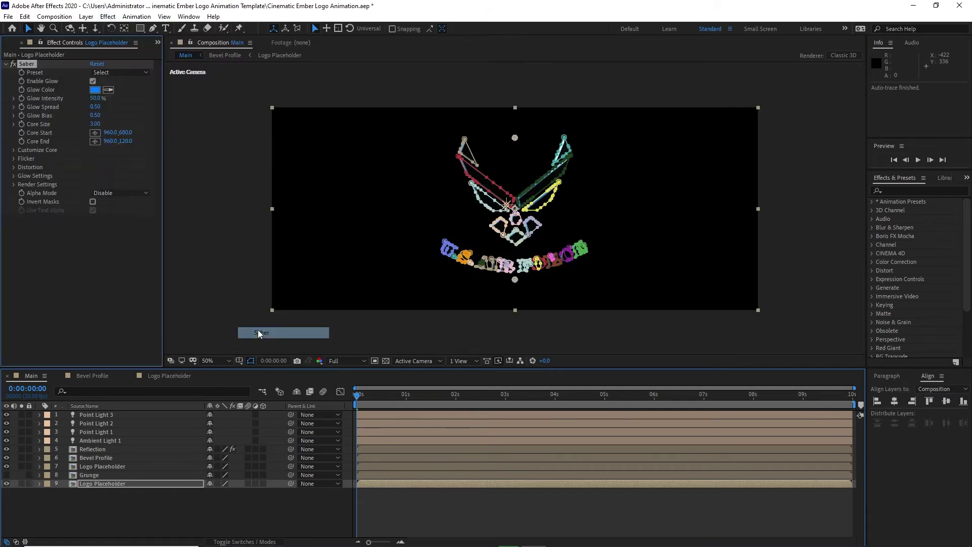
pyautogui.click(120, 76)
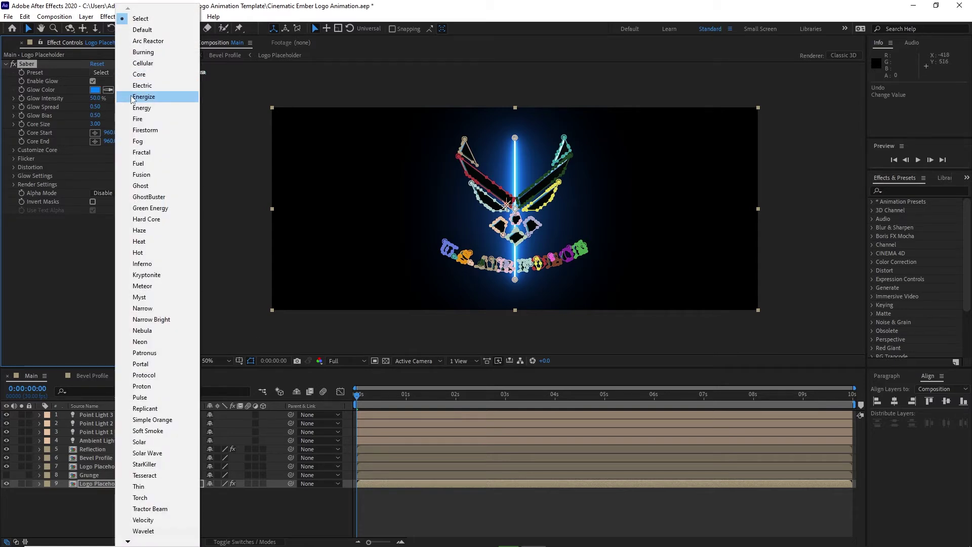
pyautogui.click(142, 108)
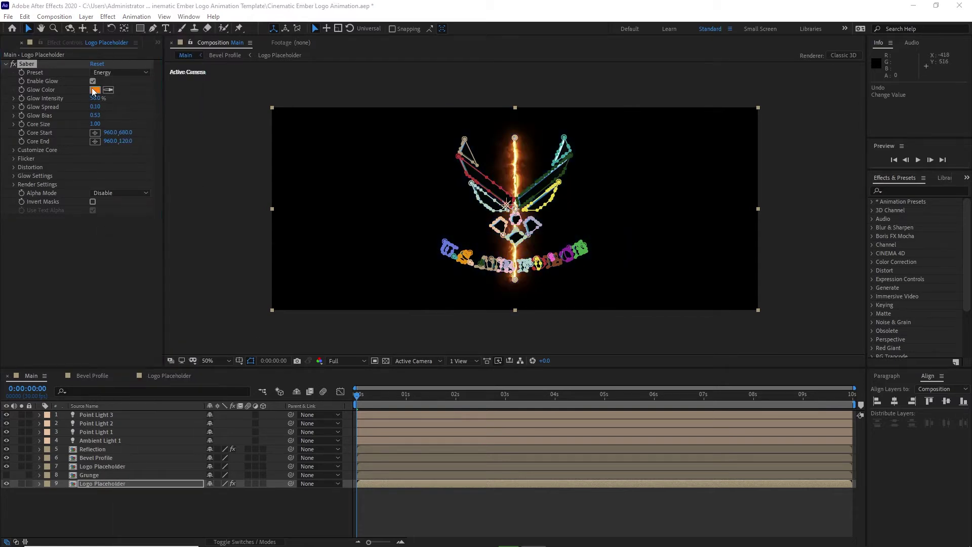
# - Set Saber's glow color to a redder orange and its glow intensity to 8%
pyautogui.click(94, 90)
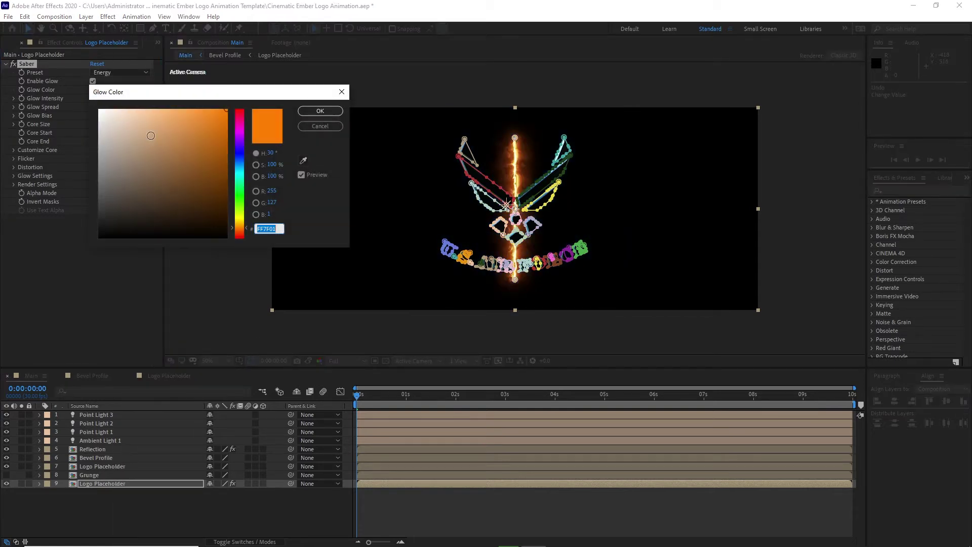
pyautogui.click(239, 232)
pyautogui.click(320, 111)
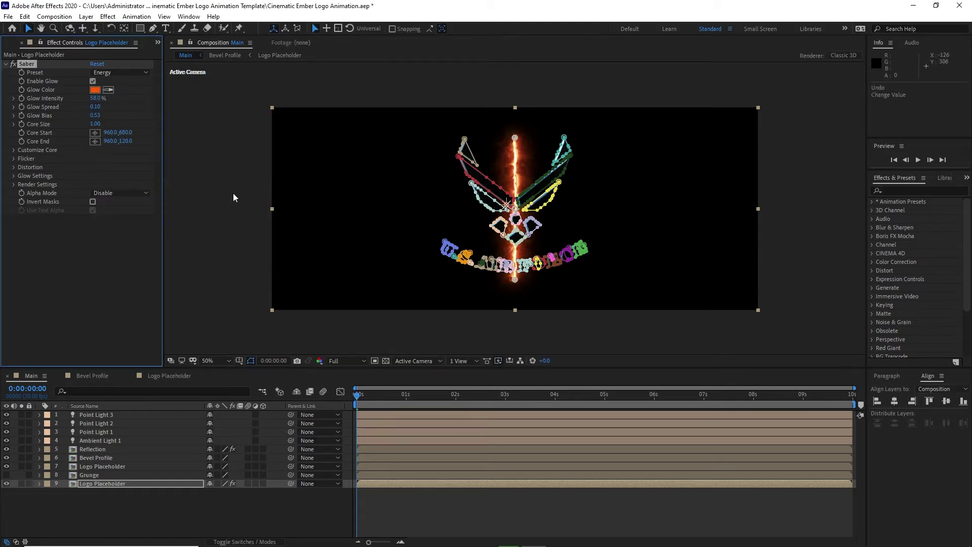
pyautogui.click(95, 99)
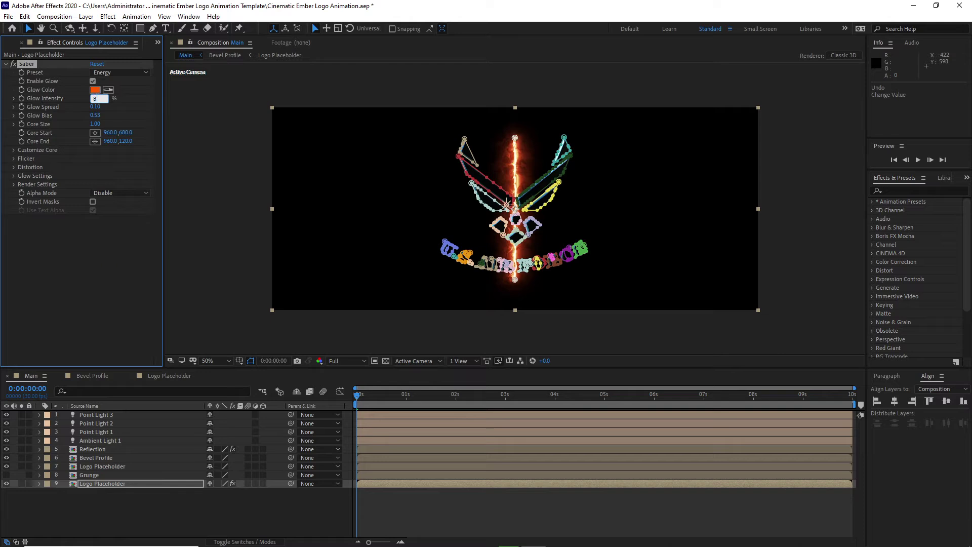
# - Switch Saber's core type to Layer Masks, raise the glow bias to 0.88, and deselect the layer
pyautogui.click(15, 150)
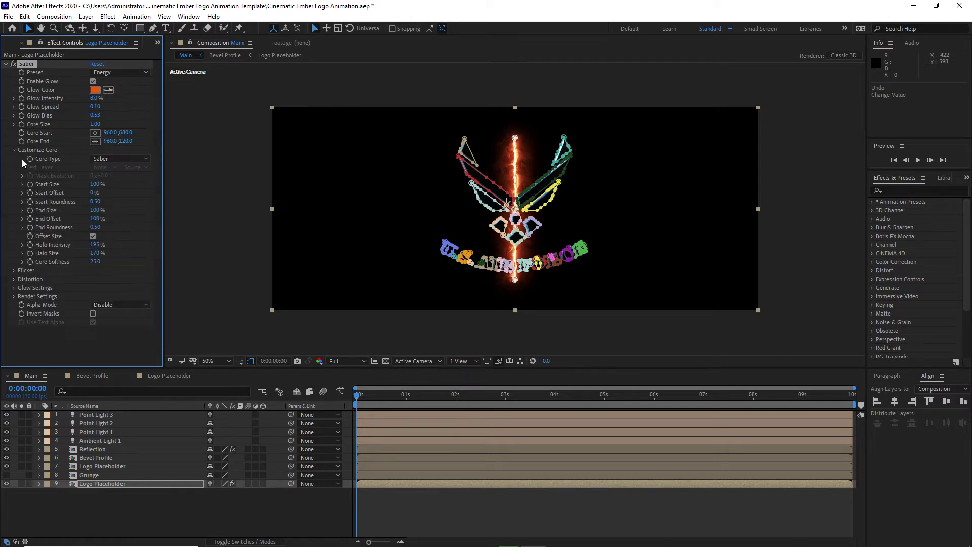
pyautogui.click(100, 161)
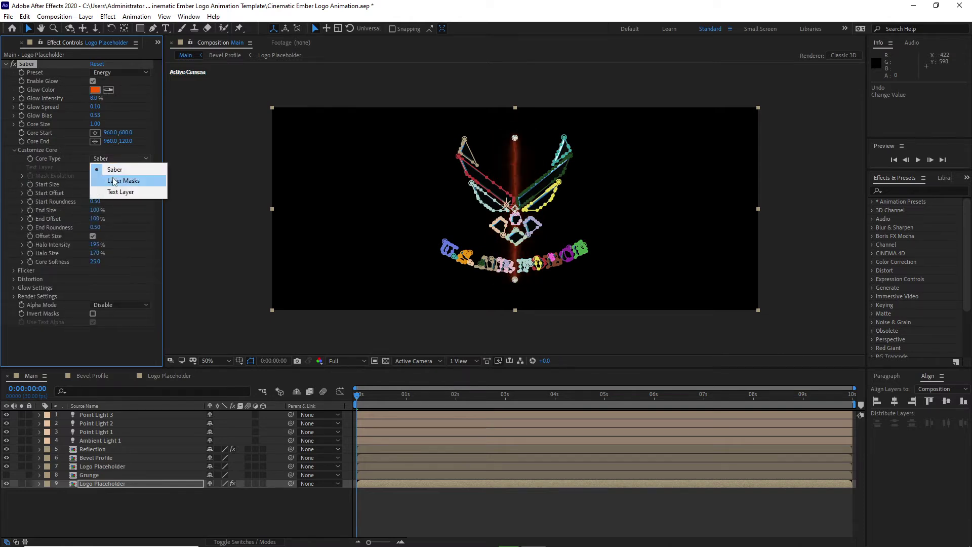
pyautogui.click(113, 181)
pyautogui.moveTo(91, 118); pyautogui.dragTo(116, 117)
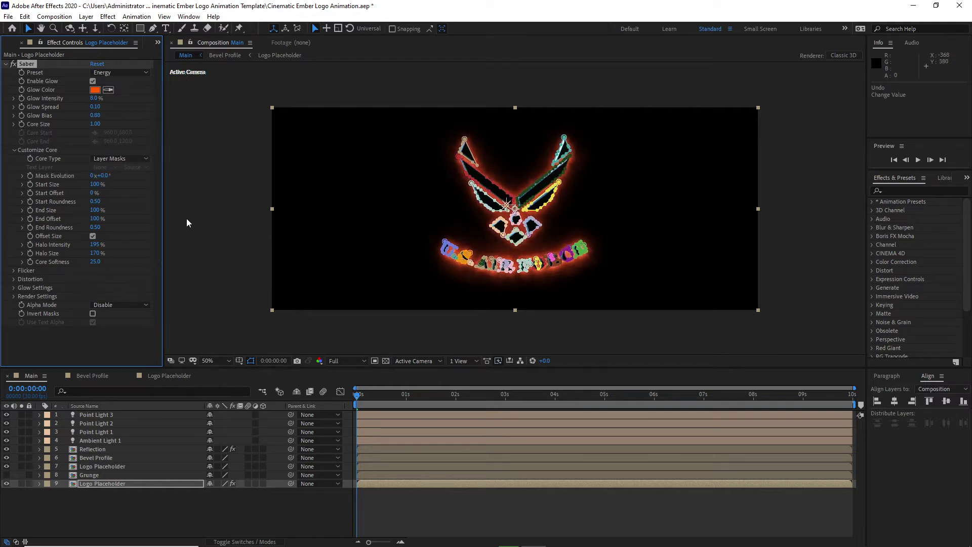
pyautogui.press('F2')
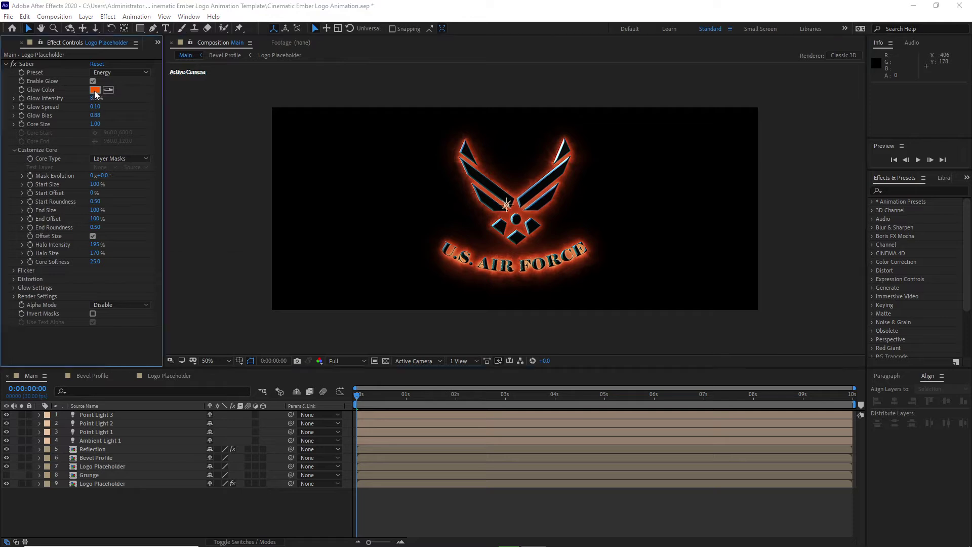
# - Change Saber's glow color to the lighter orange FA752C
pyautogui.click(95, 90)
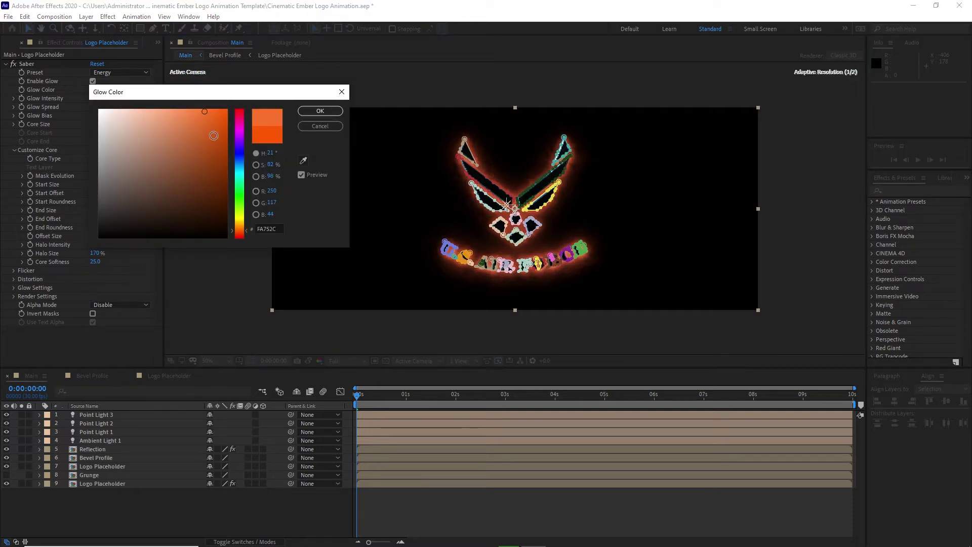
pyautogui.click(320, 111)
pyautogui.click(275, 303)
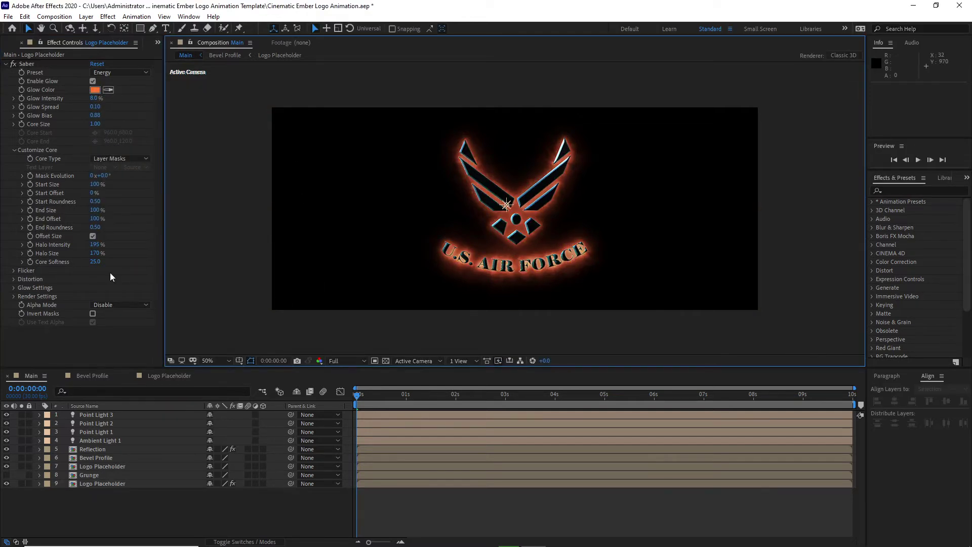
# - Animate Saber's End Offset from 100% at the first frame down to a much lower value at 0:00:09:29
pyautogui.click(48, 218)
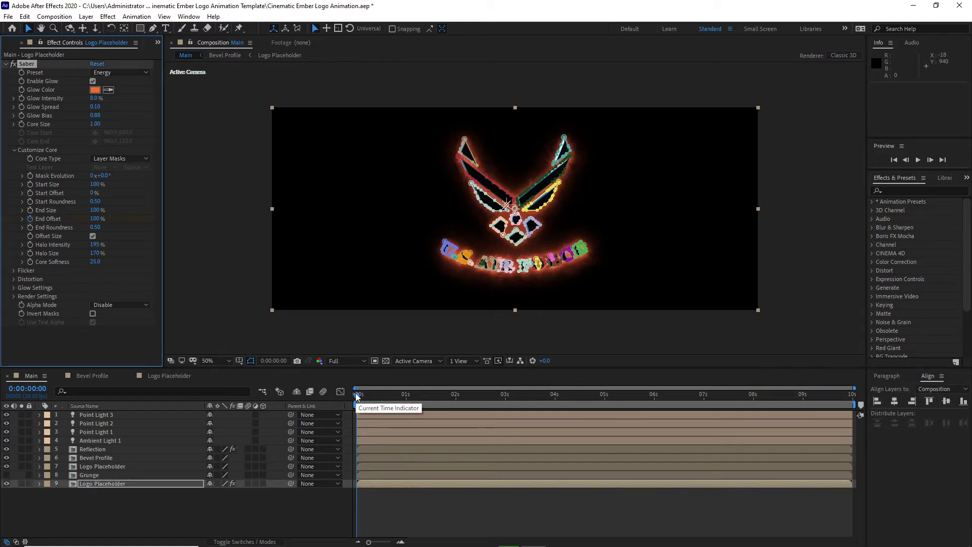
pyautogui.moveTo(357, 396); pyautogui.dragTo(852, 391)
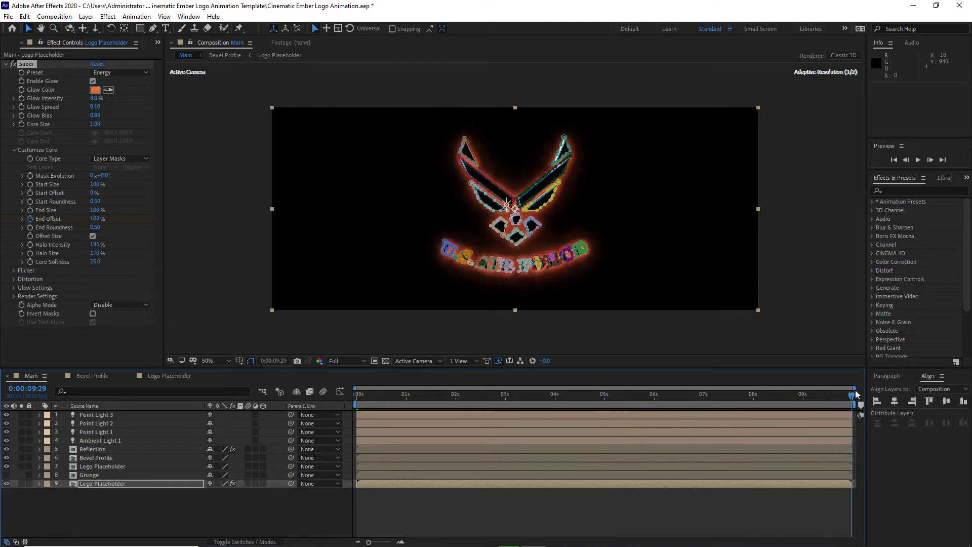
pyautogui.moveTo(97, 224); pyautogui.dragTo(88, 224)
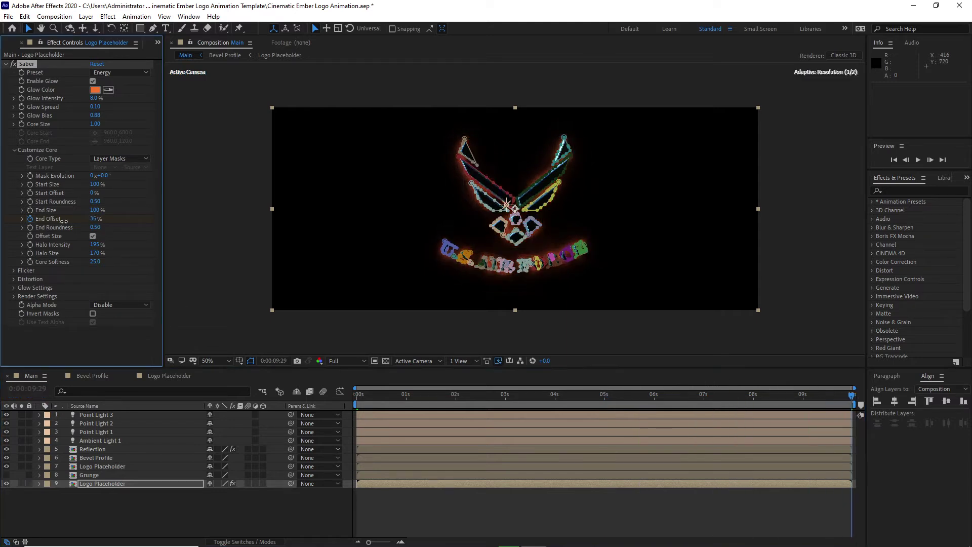
pyautogui.click(395, 394)
pyautogui.click(362, 504)
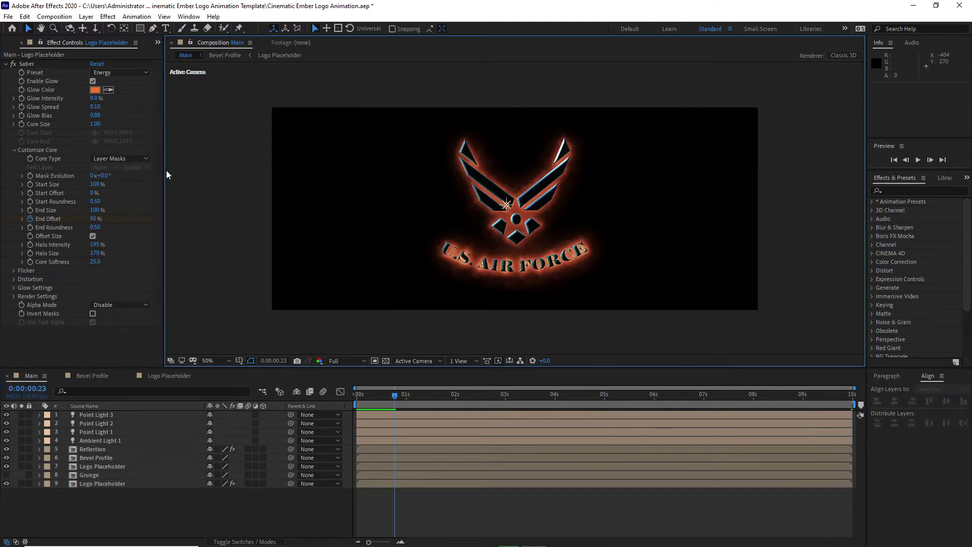
# - Add a two-node camera with the 50mm preset to the Main composition
pyautogui.click(86, 17)
pyautogui.moveTo(197, 29)
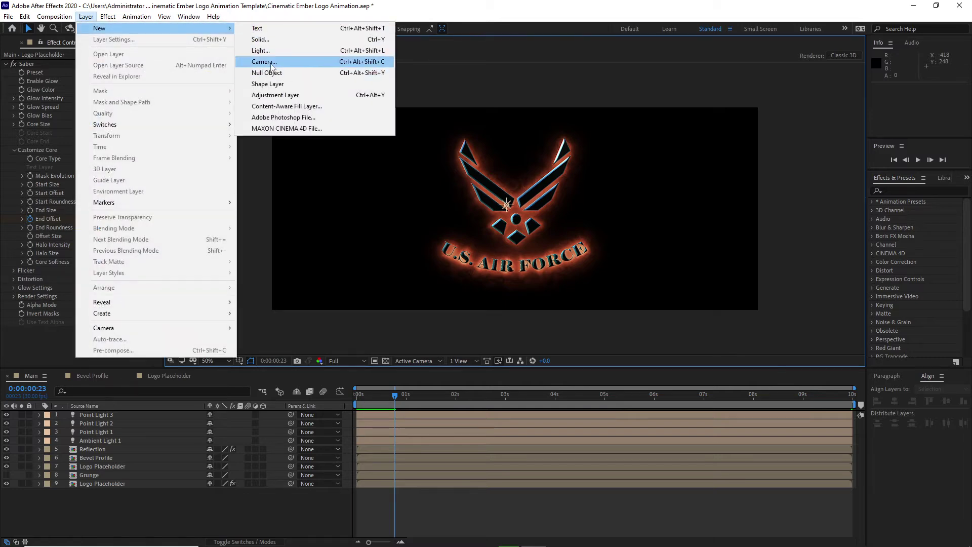
pyautogui.click(263, 61)
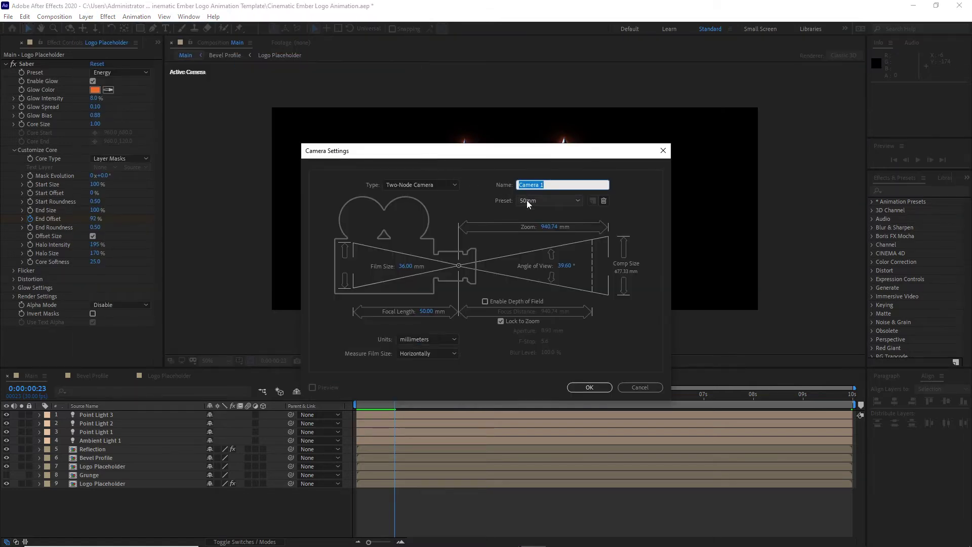
pyautogui.click(588, 387)
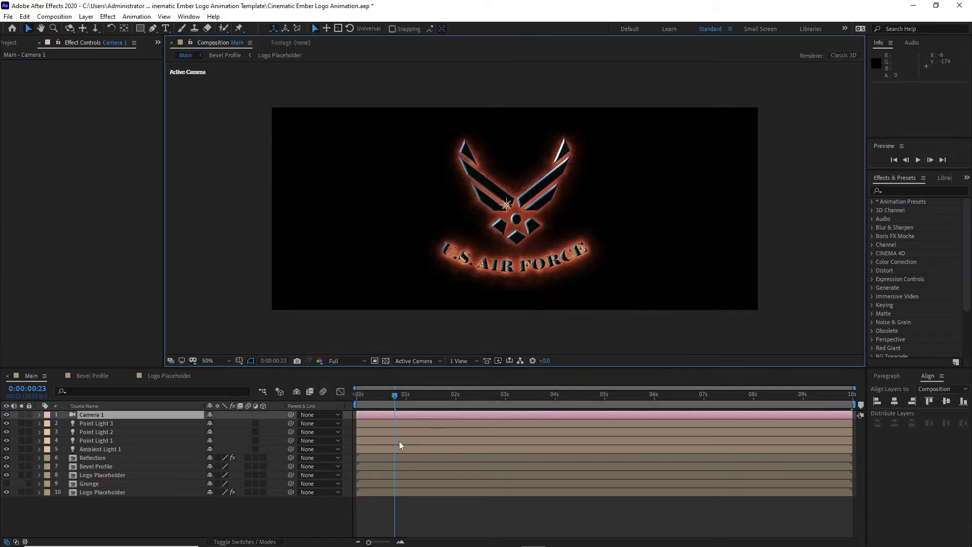
# - Add a null object and move it together with Camera 1 to below the Ambient Light 1 layer
pyautogui.click(86, 16)
pyautogui.moveTo(143, 30)
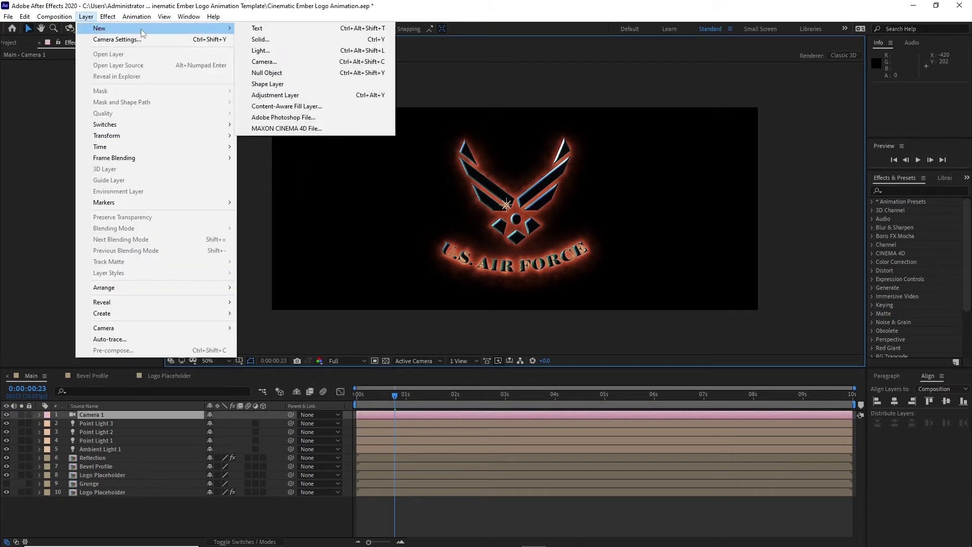
pyautogui.click(268, 76)
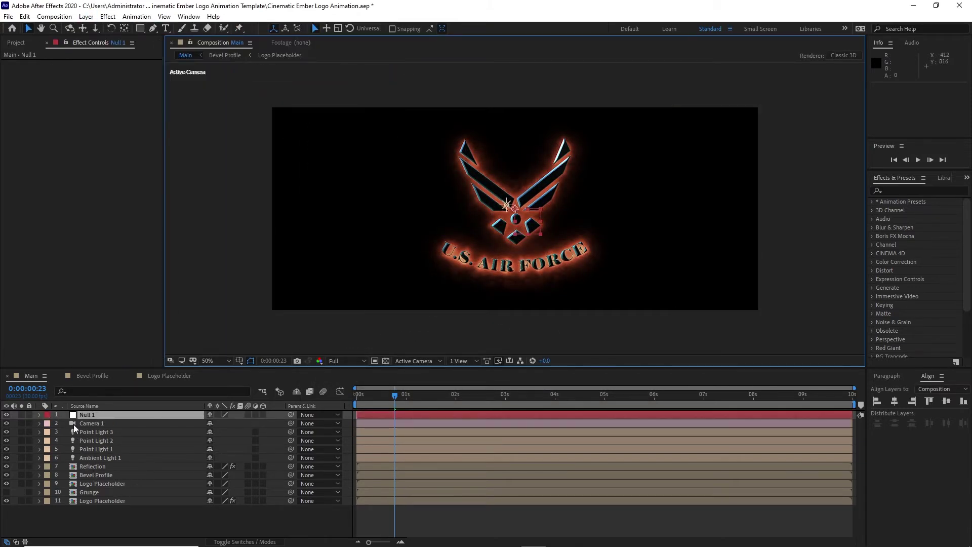
pyautogui.keyDown('ctrl'); pyautogui.click(70, 423); pyautogui.keyUp('ctrl')
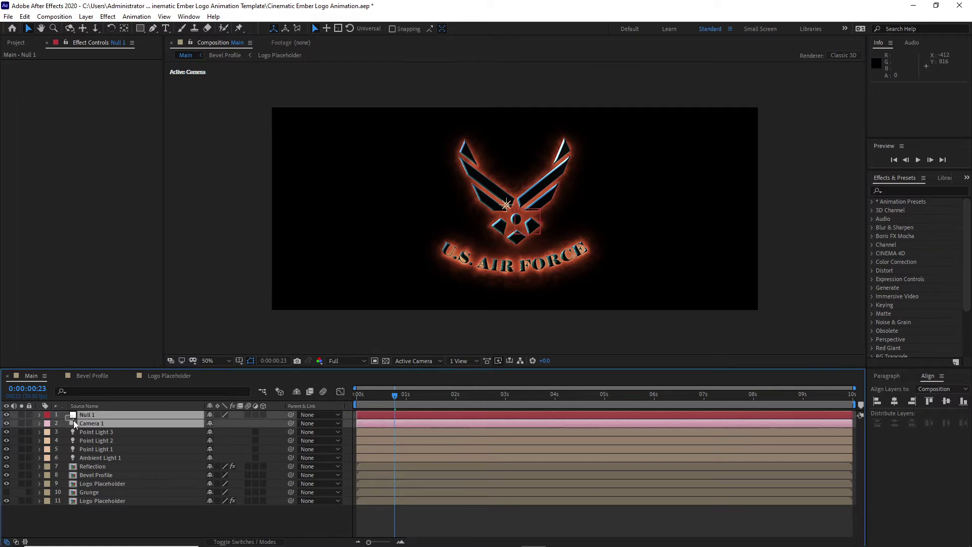
pyautogui.moveTo(149, 430); pyautogui.dragTo(153, 462)
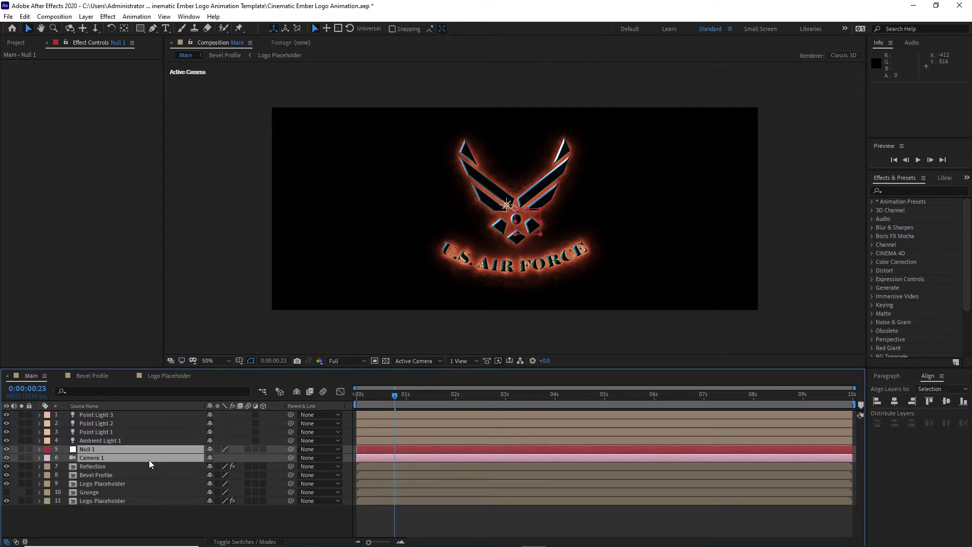
# - Make Null 1 a 3D layer and parent Camera 1 to it
pyautogui.click(263, 449)
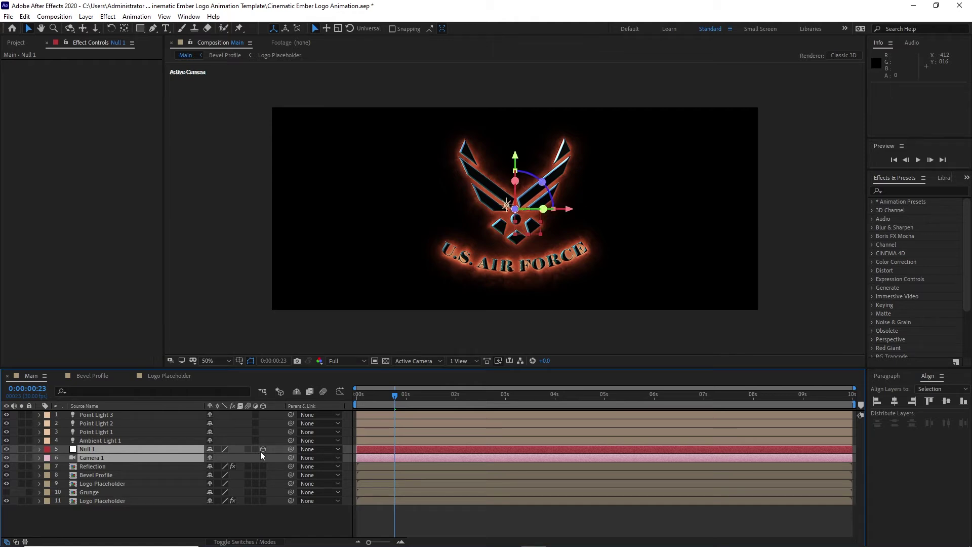
pyautogui.click(204, 512)
pyautogui.moveTo(291, 458); pyautogui.dragTo(102, 483)
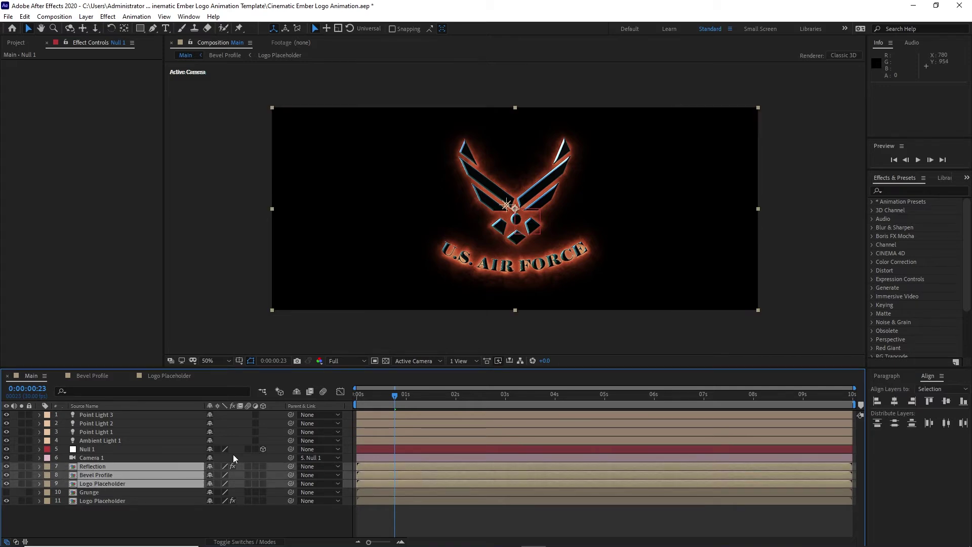
# - Try making the Reflection, Bevel Profile and upper Logo Placeholder layers 3D, and reveal the position of Null 1
pyautogui.click(262, 467)
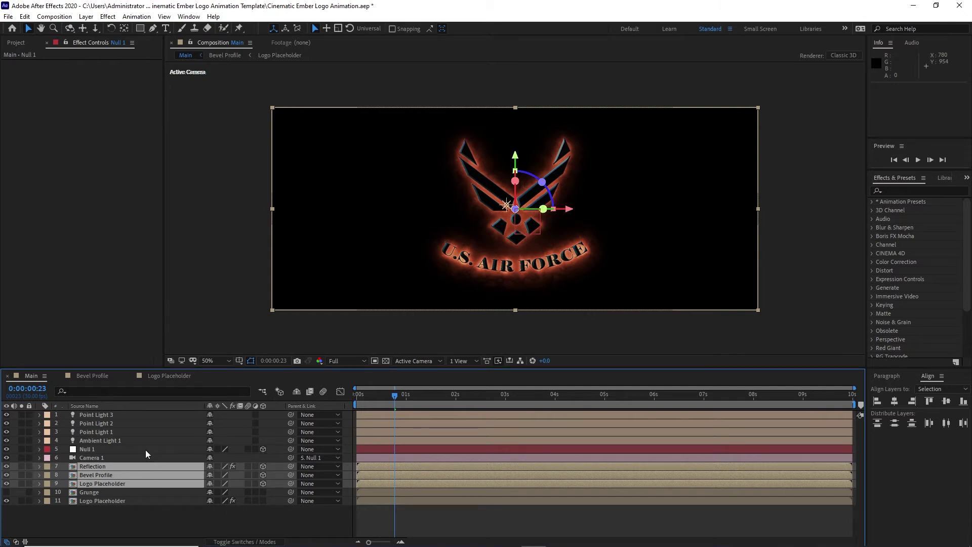
pyautogui.click(91, 450)
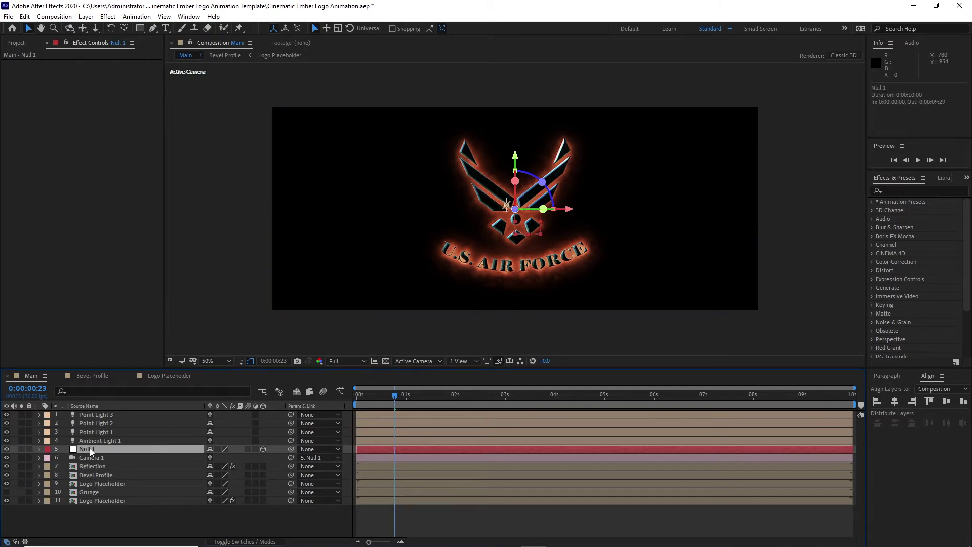
pyautogui.press('p')
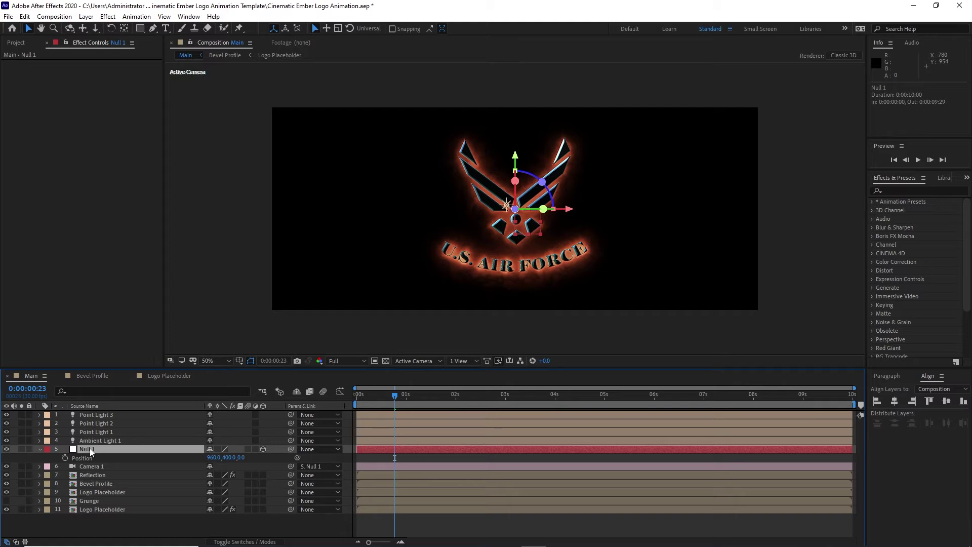
# - At the first frame, move the Logo Placeholder layer with the Saber effect above Grunge and rename it Saber
pyautogui.moveTo(393, 395); pyautogui.dragTo(349, 401)
pyautogui.moveTo(117, 500); pyautogui.dragTo(122, 490)
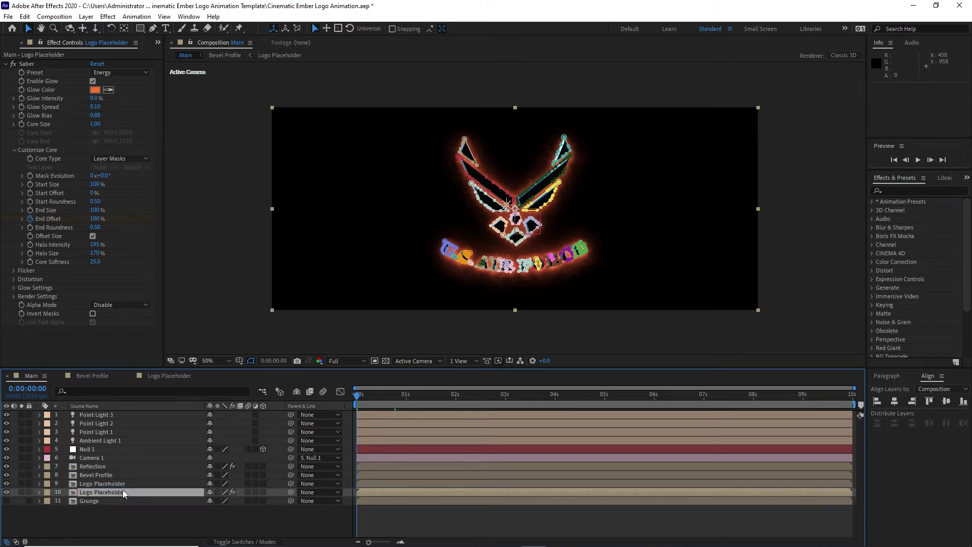
pyautogui.rightClick(122, 490)
pyautogui.click(143, 481)
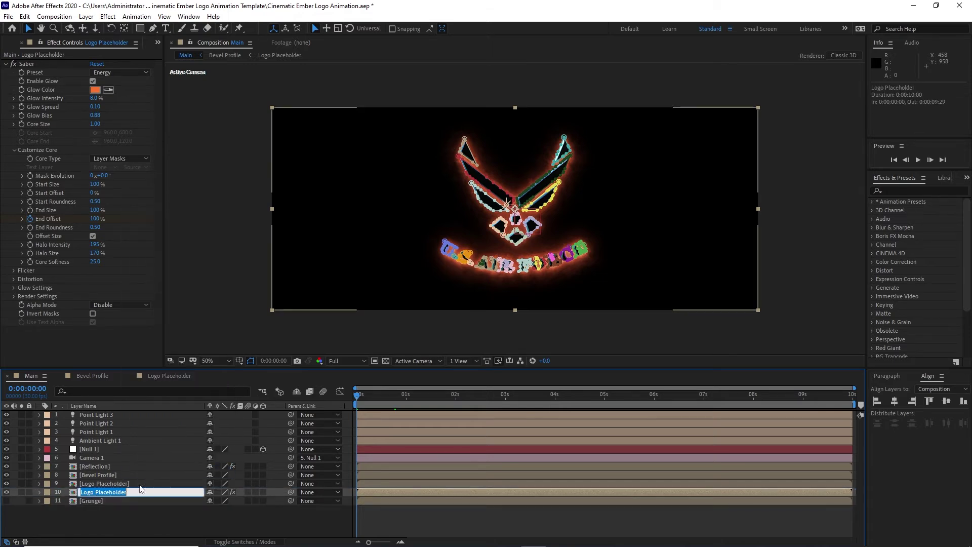
pyautogui.write('Saber')
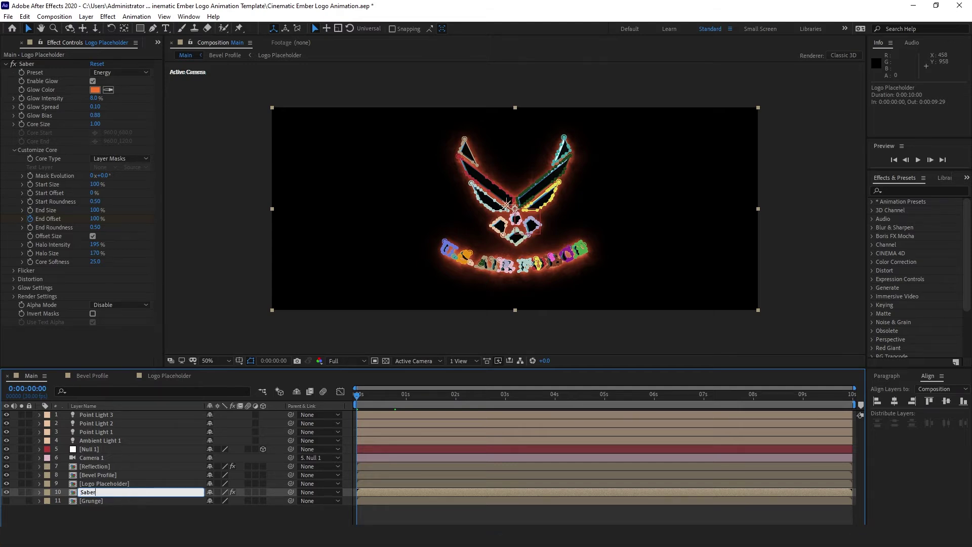
# - Make the Reflection, Bevel Profile, Logo Placeholder and Saber layers 3D
pyautogui.click(71, 516)
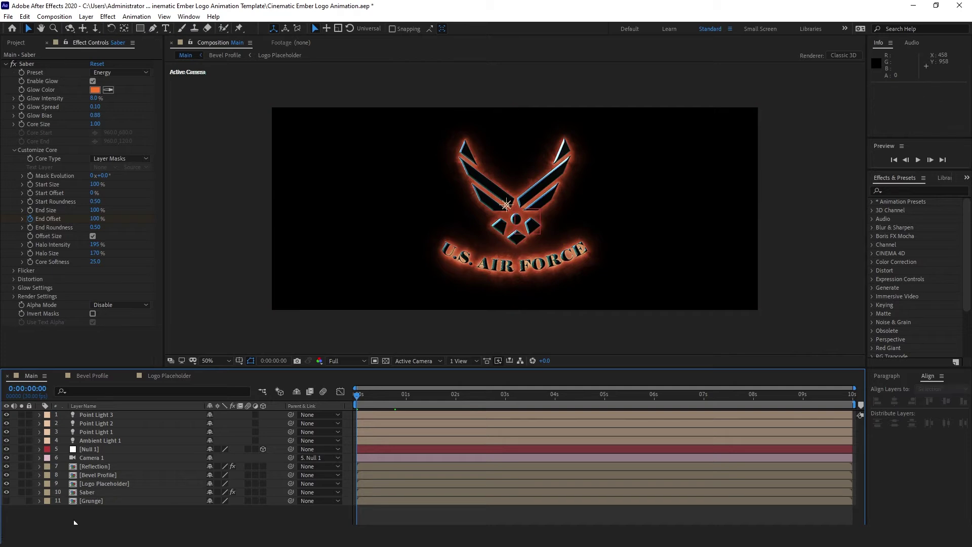
pyautogui.moveTo(60, 466); pyautogui.dragTo(101, 494)
pyautogui.click(262, 466)
pyautogui.click(173, 518)
# - Keyframe Null 1's position at 0:00:00:15 with its existing value, and set its Z position to 2672 at the first frame
pyautogui.click(290, 449)
pyautogui.press('p')
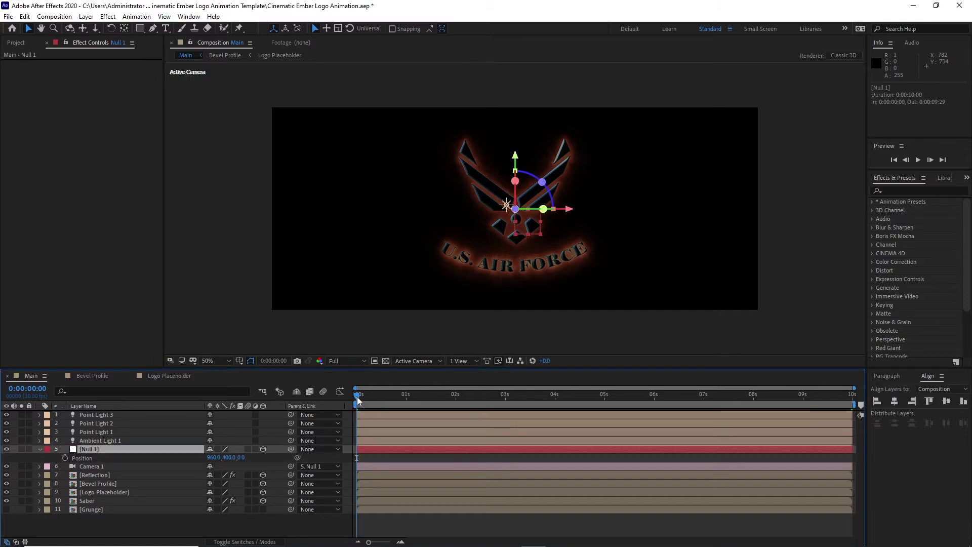
pyautogui.moveTo(357, 397); pyautogui.dragTo(382, 394)
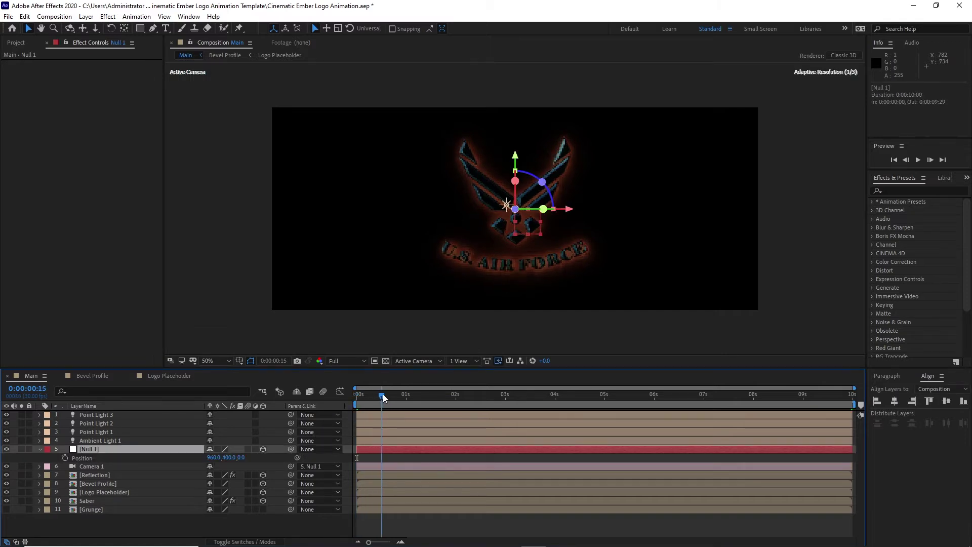
pyautogui.click(64, 457)
pyautogui.press('Home')
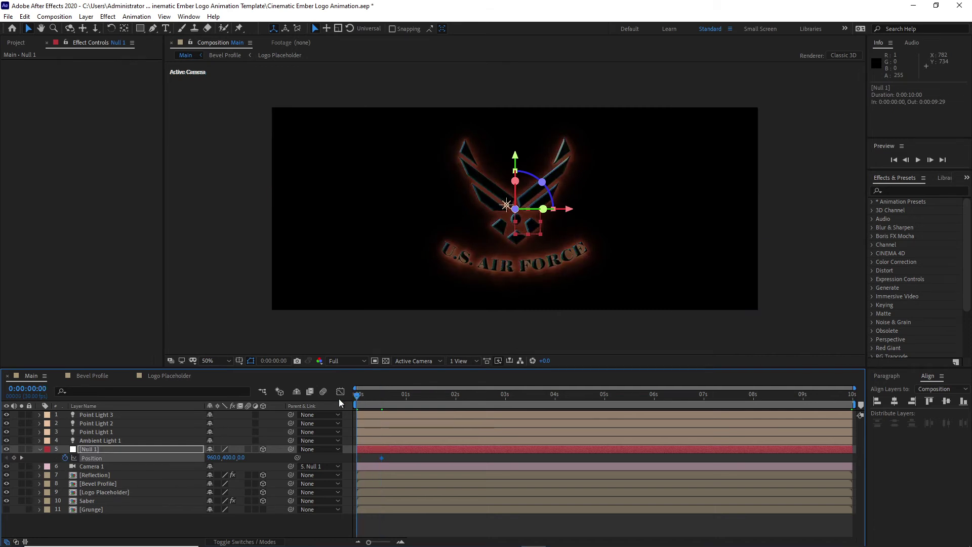
pyautogui.moveTo(241, 457); pyautogui.dragTo(570, 452)
pyautogui.moveTo(245, 458); pyautogui.dragTo(322, 454)
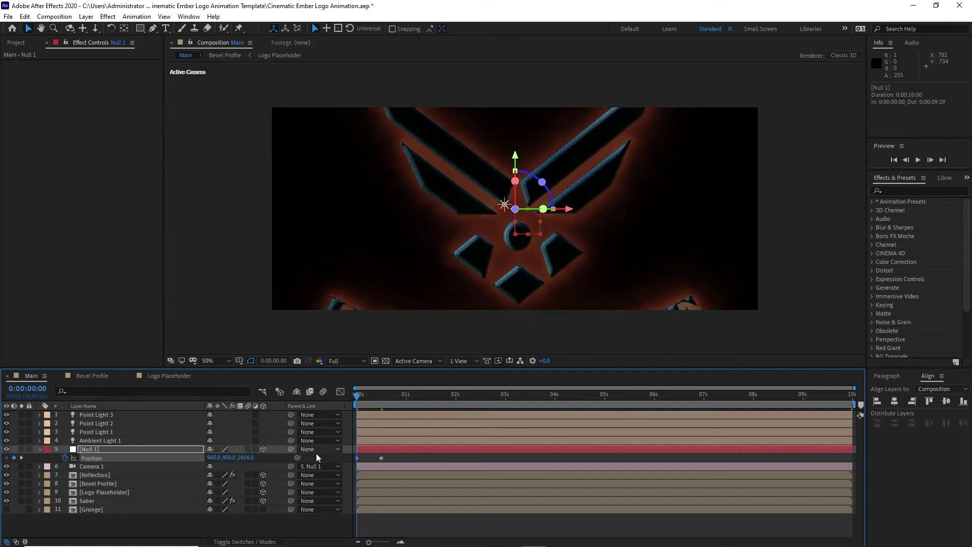
pyautogui.moveTo(247, 459)
pyautogui.mouseDown()
pyautogui.moveTo(304, 456)
pyautogui.moveTo(251, 453)
pyautogui.mouseUp()
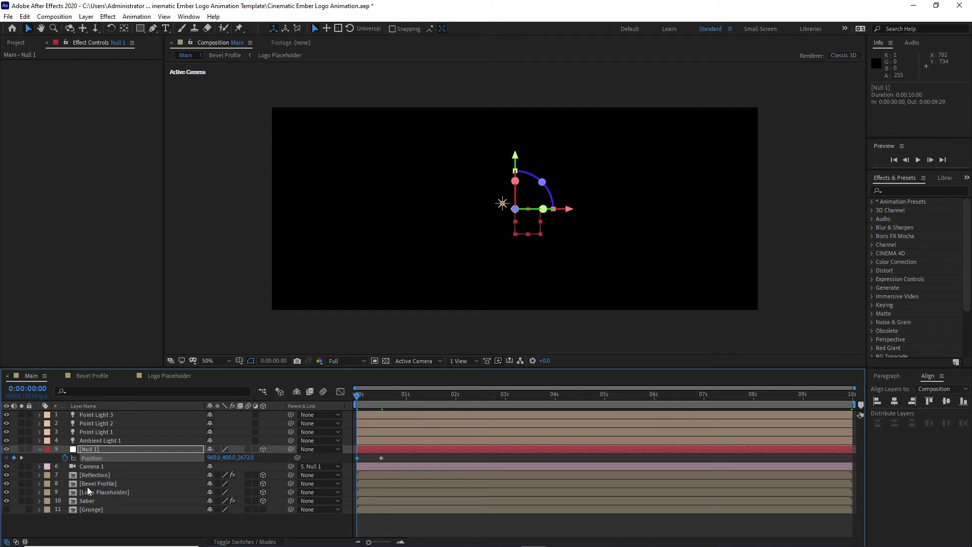
pyautogui.press('p')
pyautogui.hotkey('ctrl', 'shift', 'a')
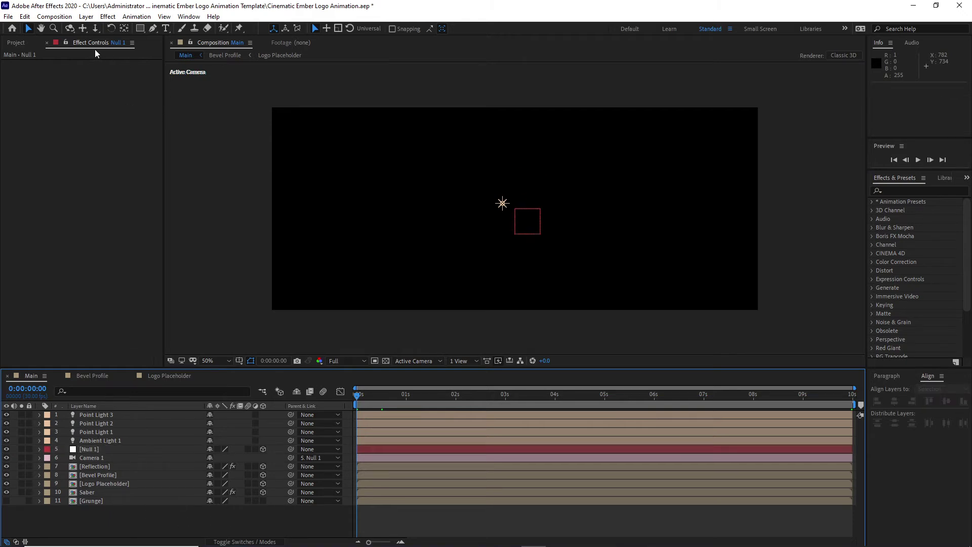
# - Add a second null object and parent the Point Light 1, 2 and 3 layers to it
pyautogui.click(87, 17)
pyautogui.moveTo(187, 27)
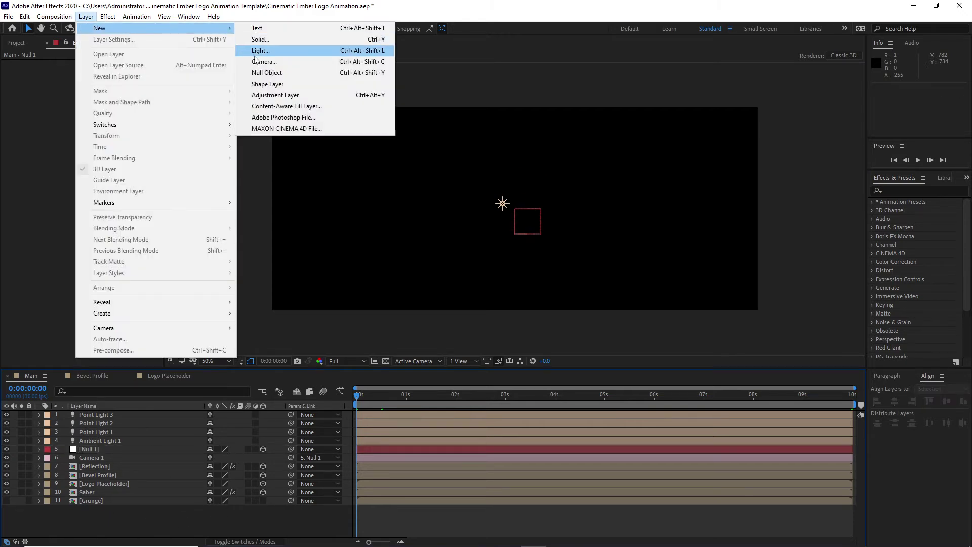
pyautogui.click(267, 72)
pyautogui.moveTo(62, 422); pyautogui.dragTo(147, 438)
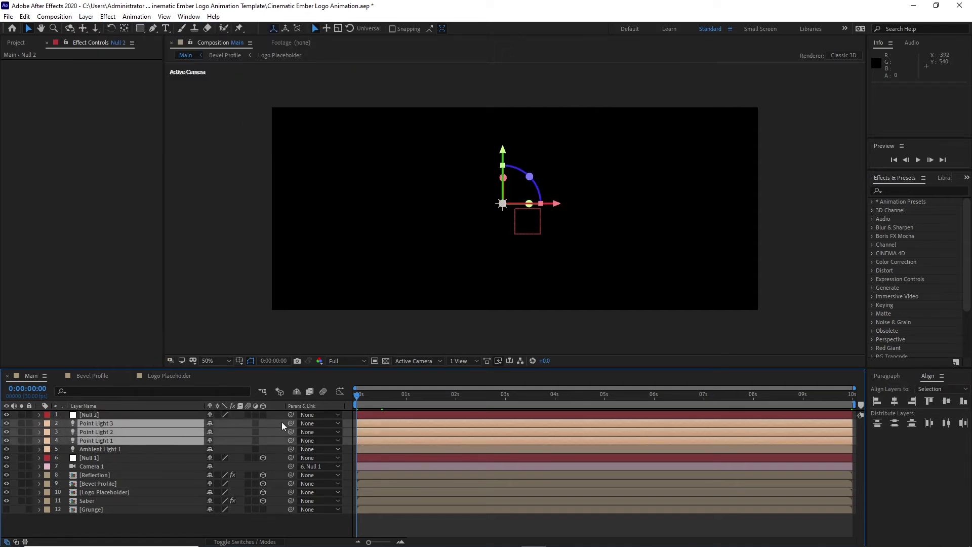
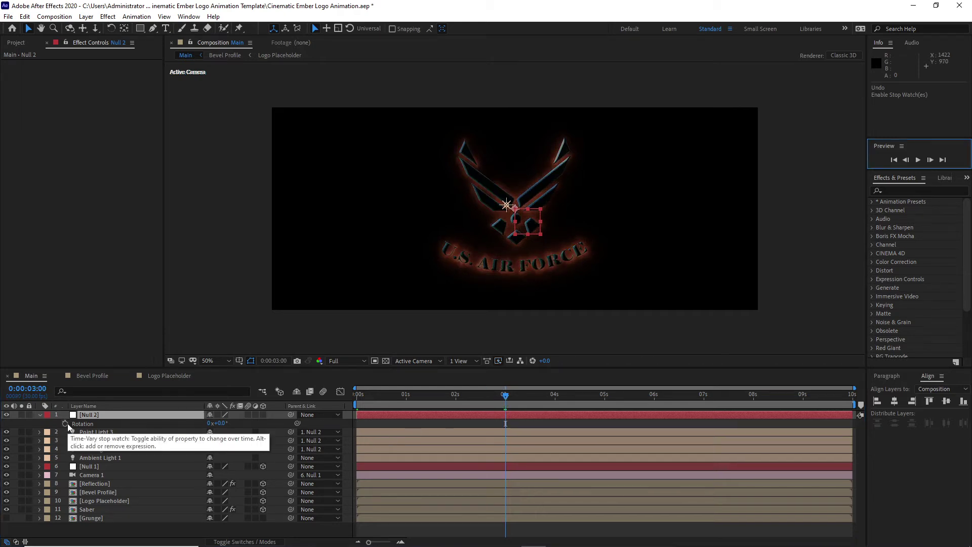
# - Keyframe Null 2's rotation at 0:00:03:00 and set it to one full revolution at the last frame, 0:00:09:29
pyautogui.click(66, 424)
pyautogui.moveTo(506, 396); pyautogui.dragTo(861, 387)
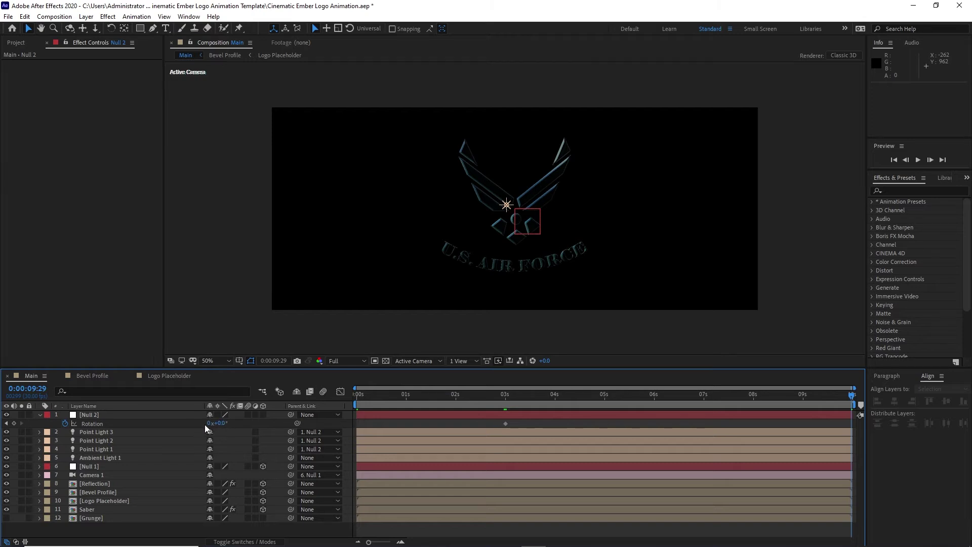
pyautogui.write('1')
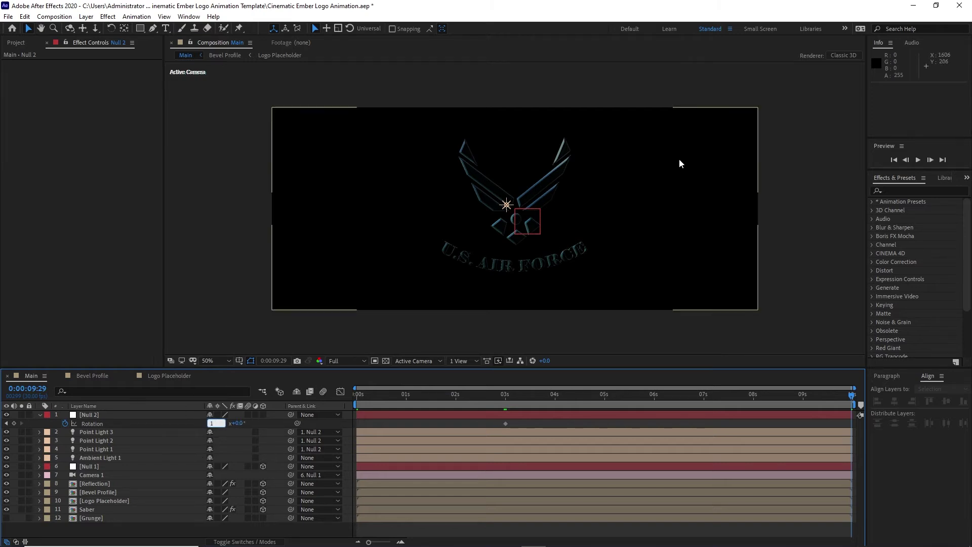
# - Set the composition's preview resolution to Half and play back the logo animation
pyautogui.click(336, 364)
pyautogui.click(344, 393)
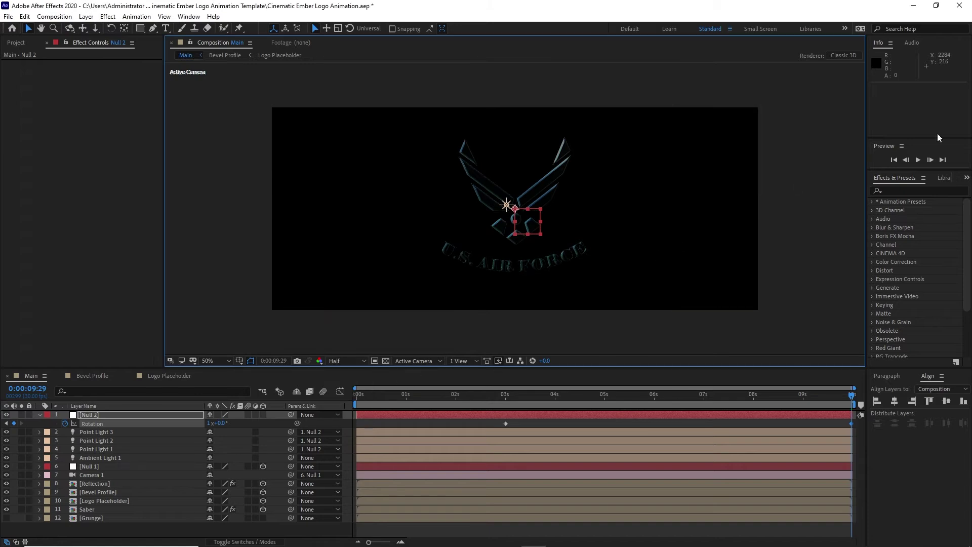
pyautogui.click(919, 158)
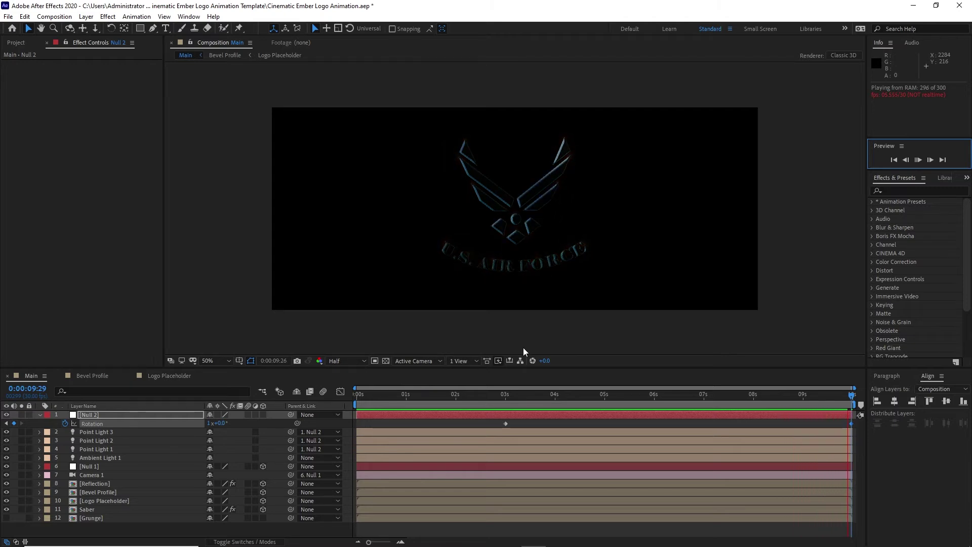
pyautogui.click(425, 417)
# - Rename the Main composition as Logo Animation
pyautogui.click(16, 42)
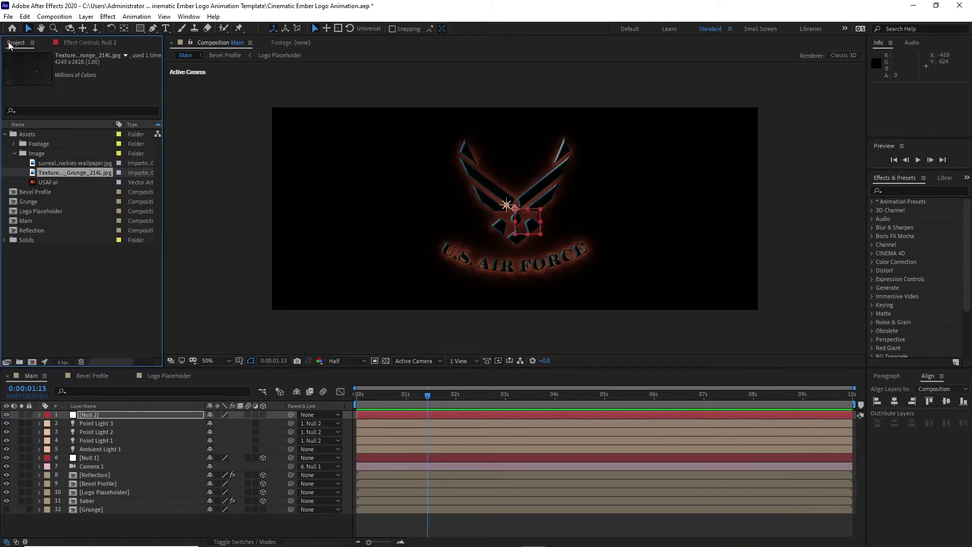
pyautogui.rightClick(29, 223)
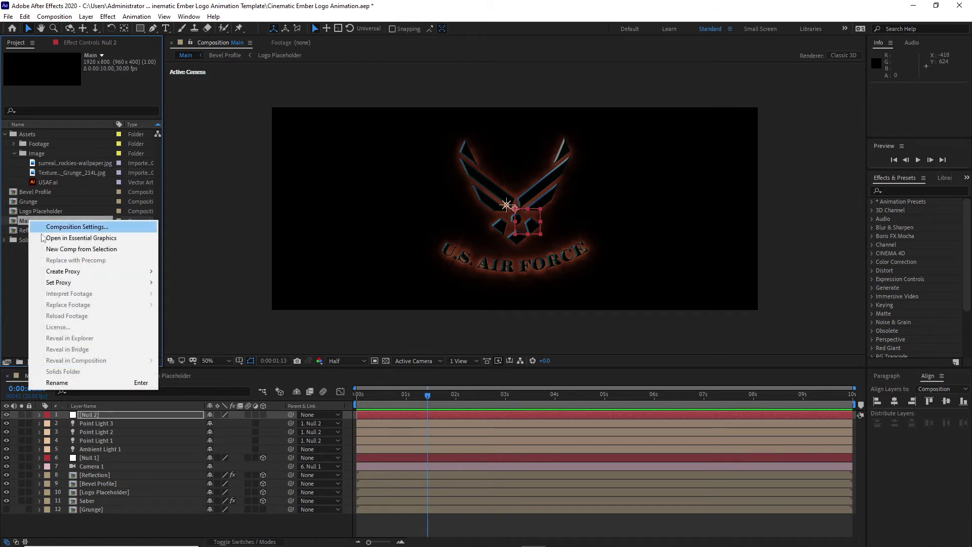
pyautogui.click(86, 383)
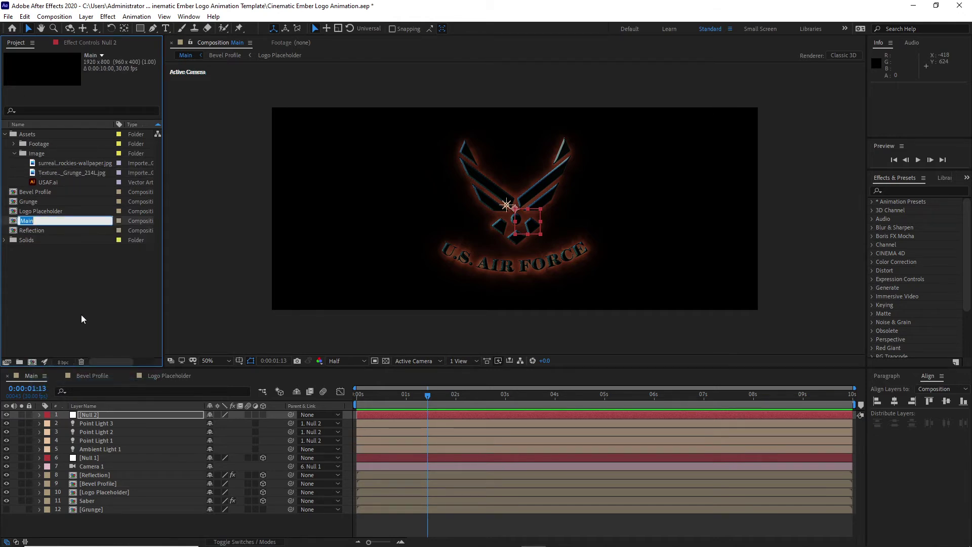
pyautogui.write('Logo Animatio')
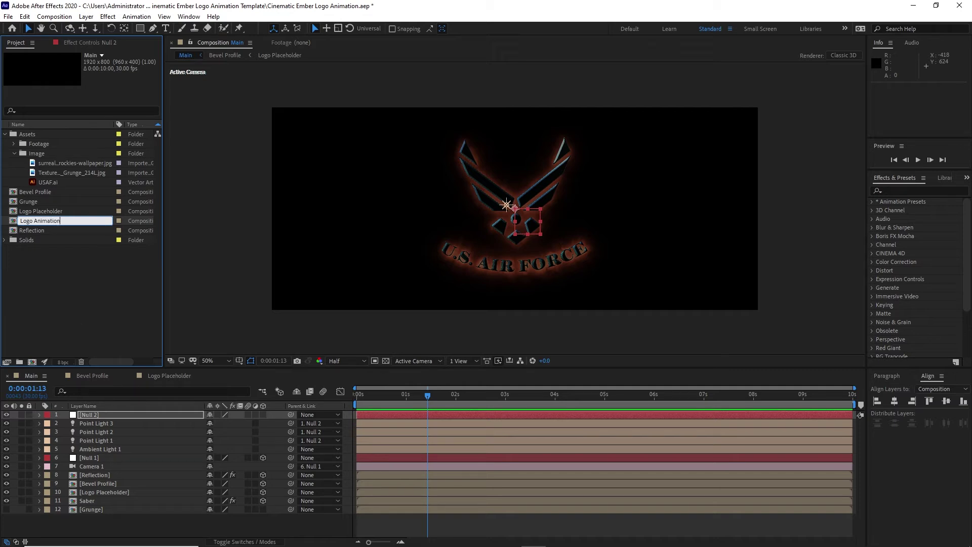
pyautogui.click(77, 302)
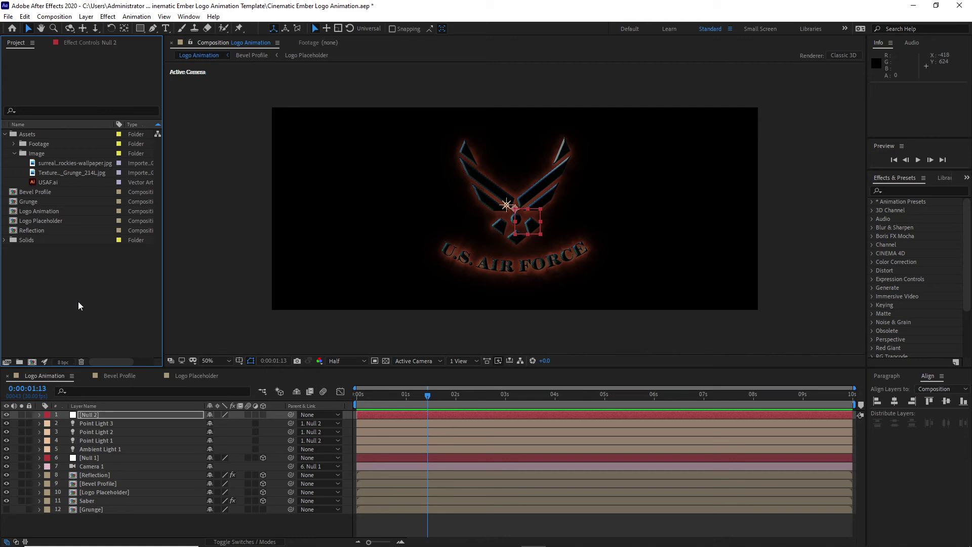
# - Create a new 1920 × 800 px composition named Main at 30 fps with a 10-second duration
pyautogui.click(55, 16)
pyautogui.click(59, 29)
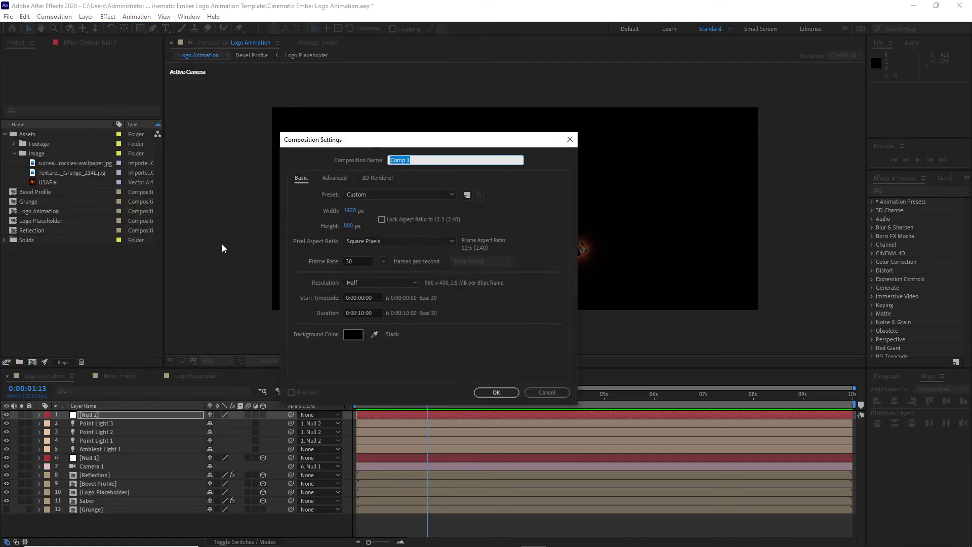
pyautogui.write('Main')
pyautogui.click(486, 395)
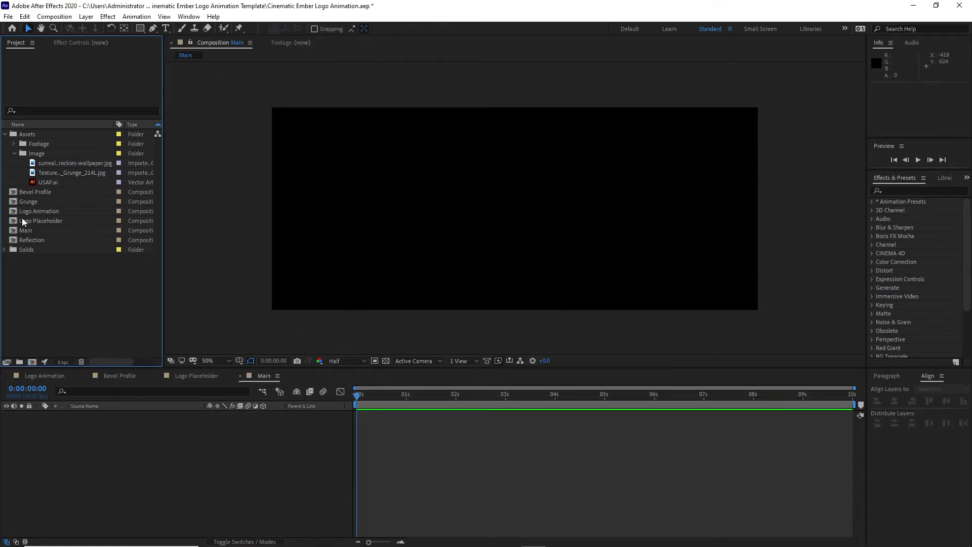
# - Place the Logo Animation composition in Main and add the Ember-Free-05-CreaRec.mp4 footage below it
pyautogui.moveTo(27, 212); pyautogui.dragTo(74, 435)
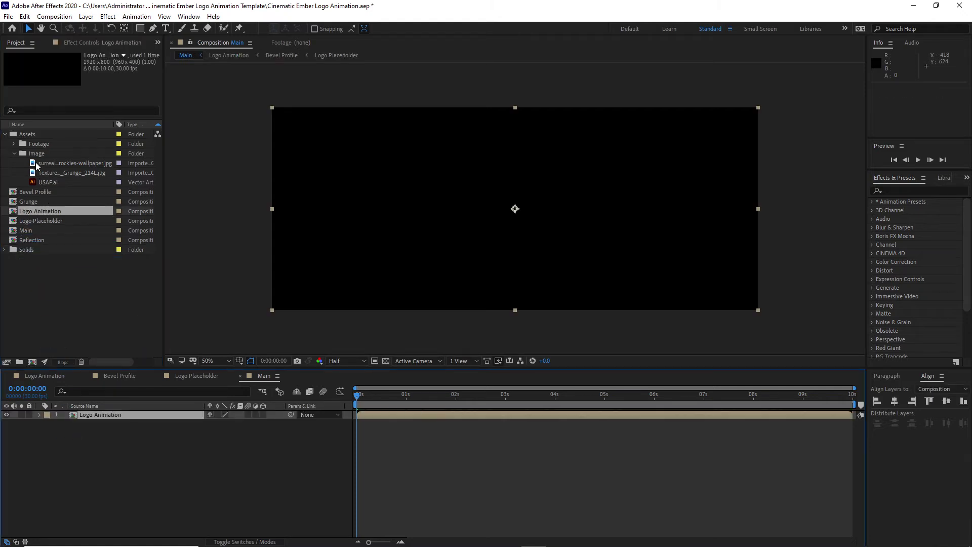
pyautogui.click(13, 147)
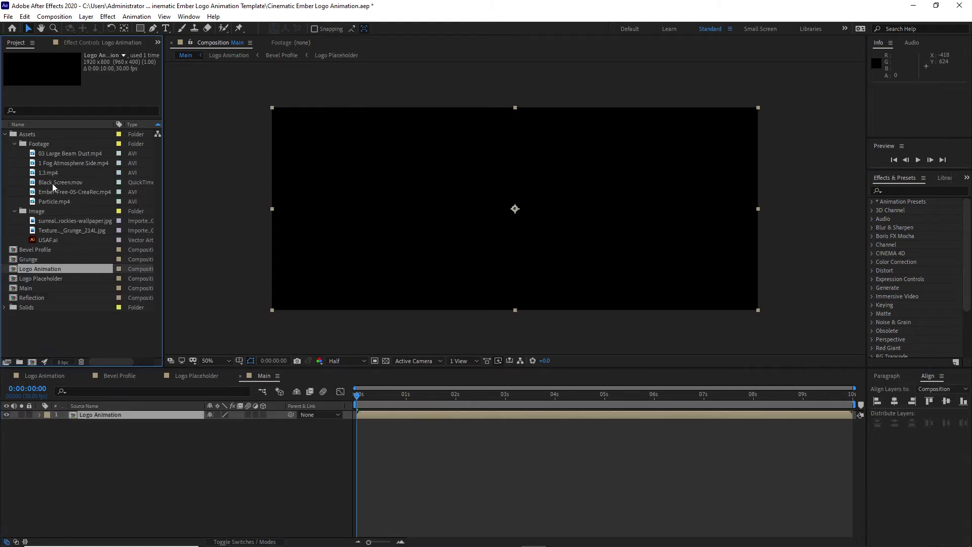
pyautogui.moveTo(55, 193); pyautogui.dragTo(76, 439)
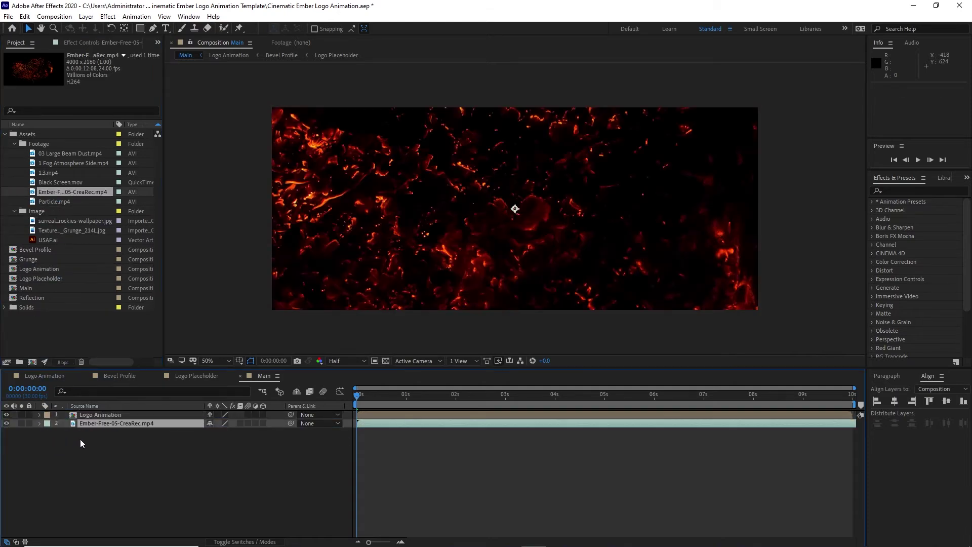
# - Pre-compose the ember footage layer as Ember, moving all attributes into the new composition
pyautogui.rightClick(104, 421)
pyautogui.click(137, 367)
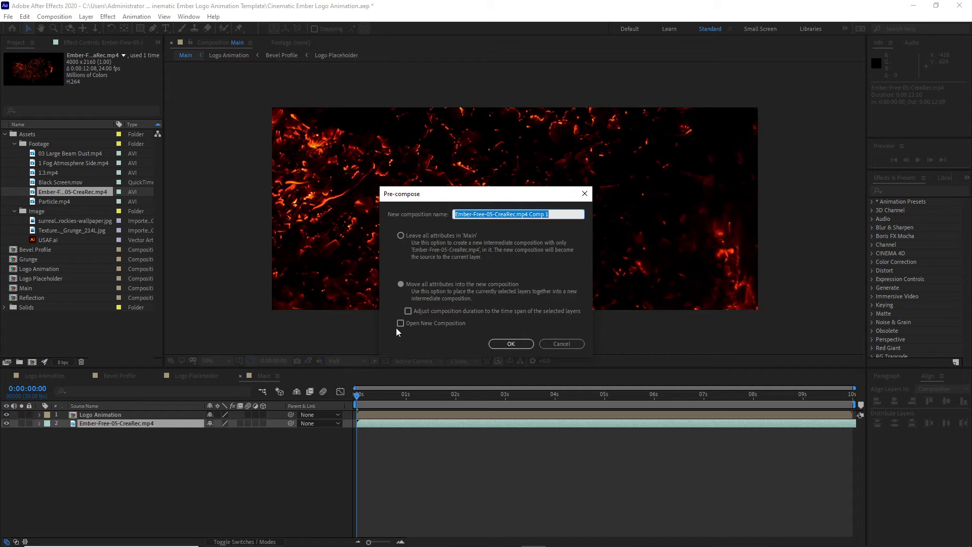
pyautogui.write('Ember')
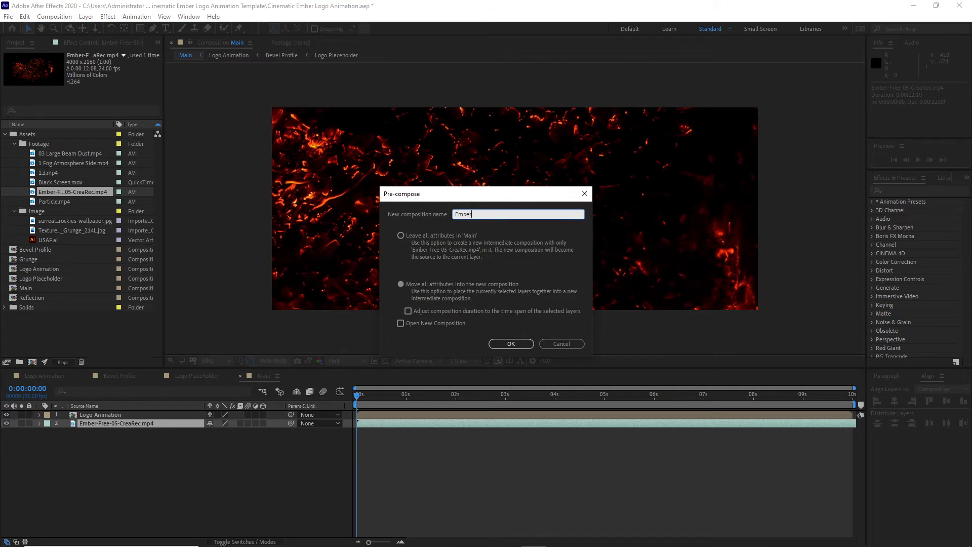
pyautogui.click(401, 285)
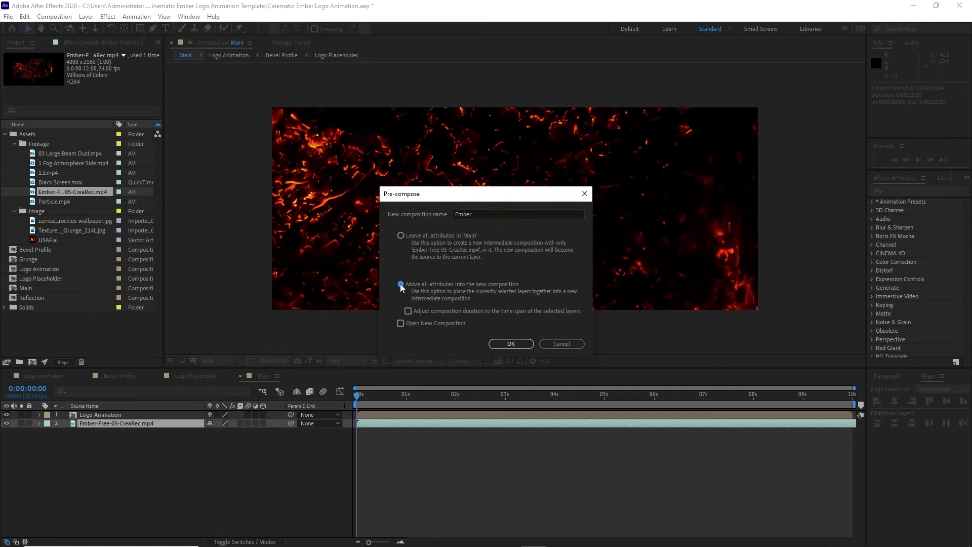
pyautogui.click(501, 344)
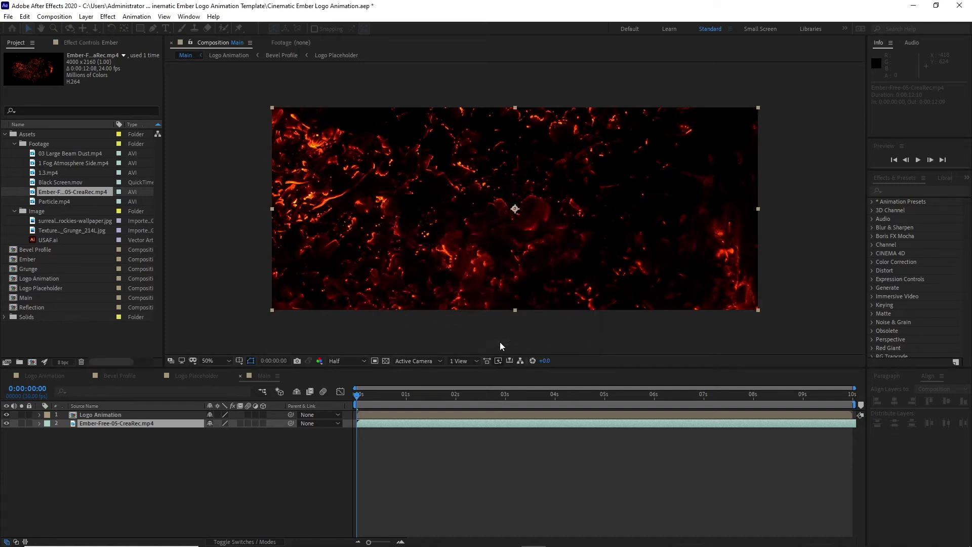
# - Add the 1 Fog Atmosphere Side.mp4 footage above Logo Animation and pre-compose it as Fog with all attributes moved
pyautogui.moveTo(75, 163); pyautogui.dragTo(84, 413)
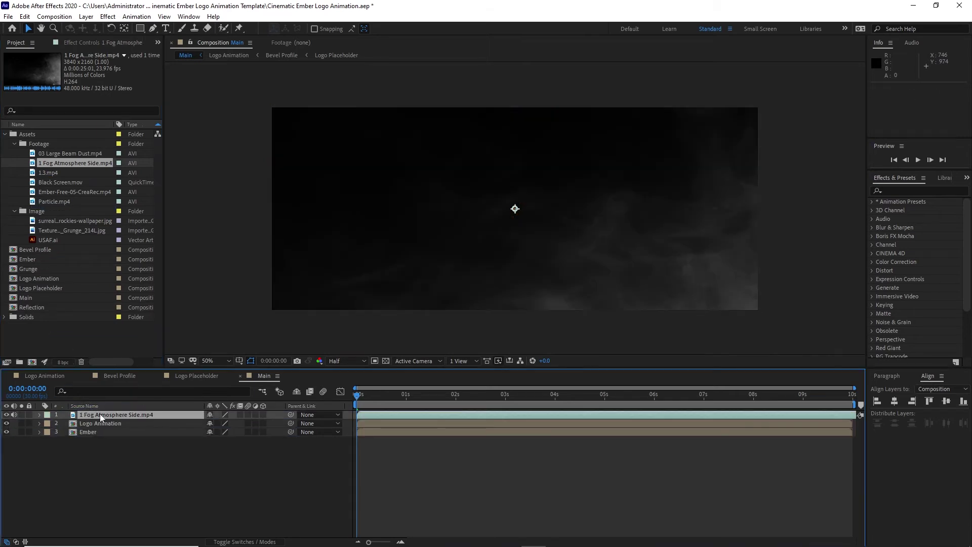
pyautogui.rightClick(99, 414)
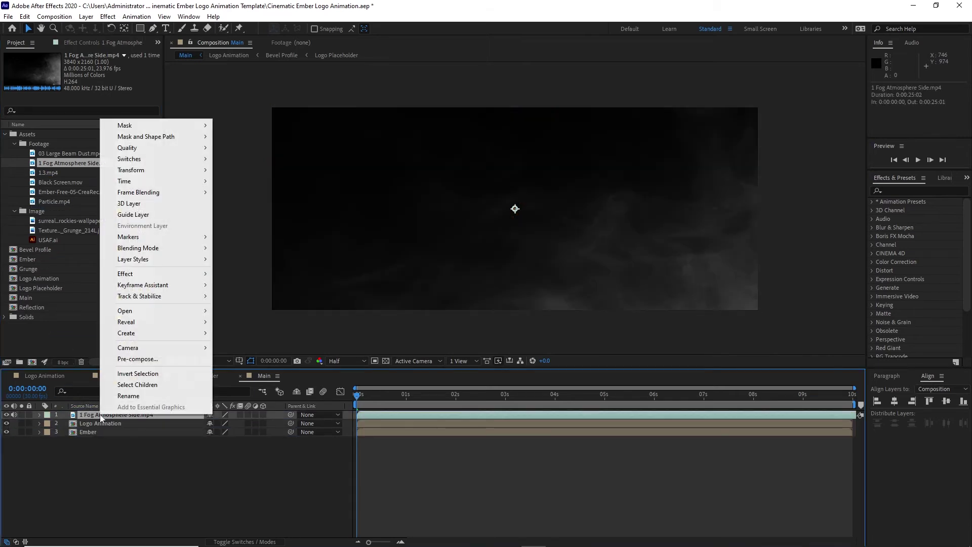
pyautogui.click(134, 360)
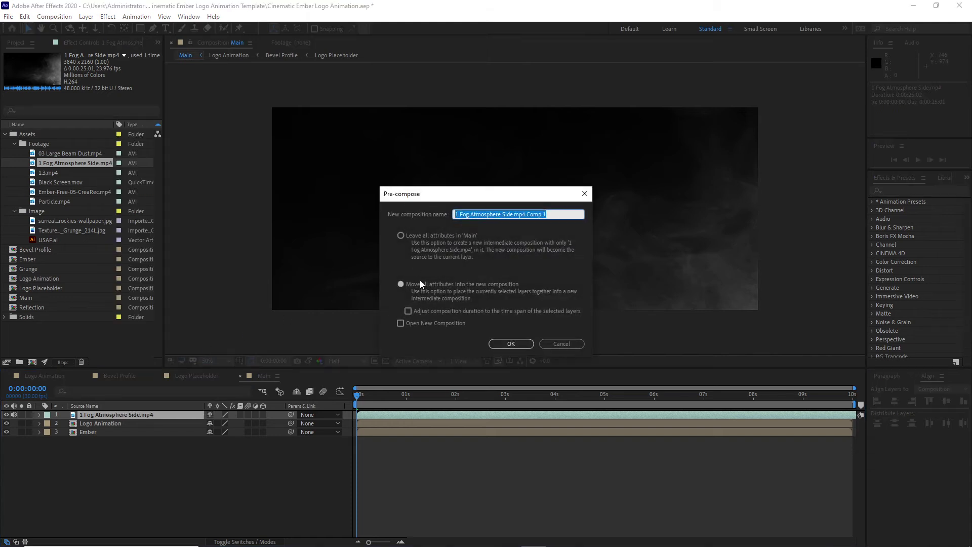
pyautogui.write('Fog')
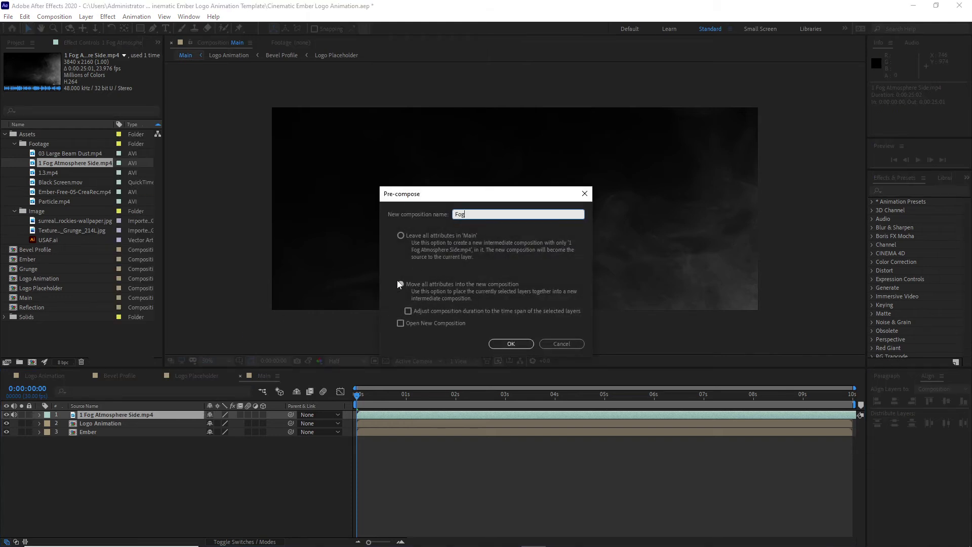
pyautogui.click(399, 283)
pyautogui.click(510, 344)
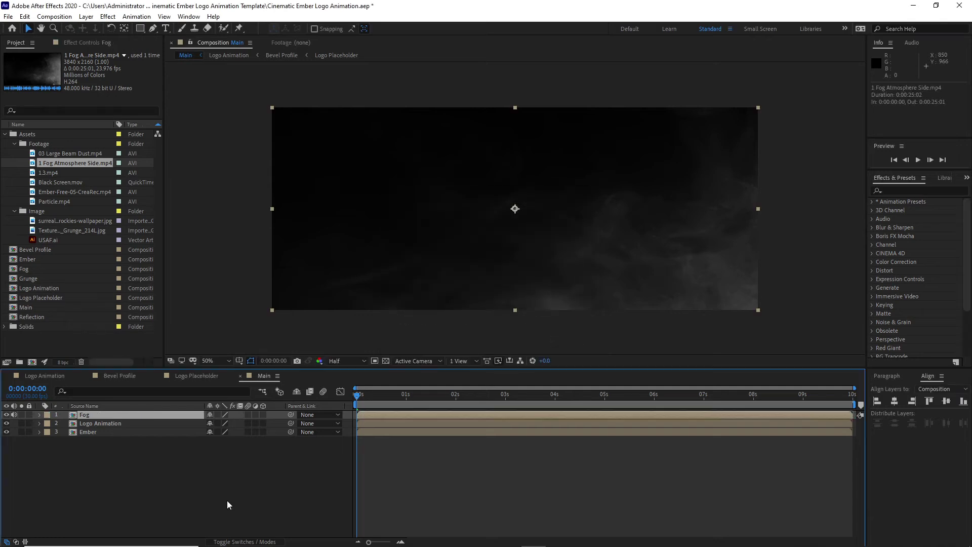
# - Set the blending mode of the Fog, Ember and Logo Animation layers in Main to Add
pyautogui.click(248, 541)
pyautogui.click(218, 415)
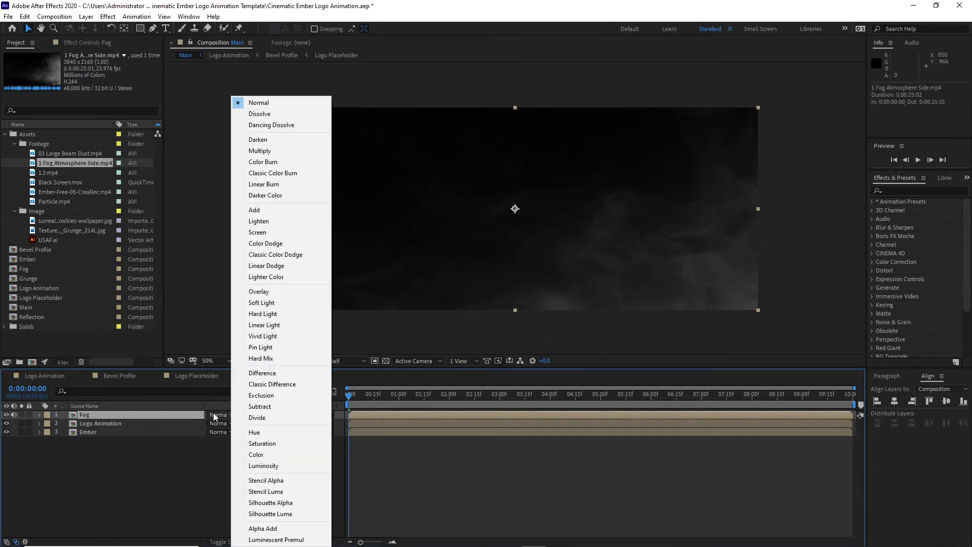
pyautogui.click(254, 210)
pyautogui.click(219, 432)
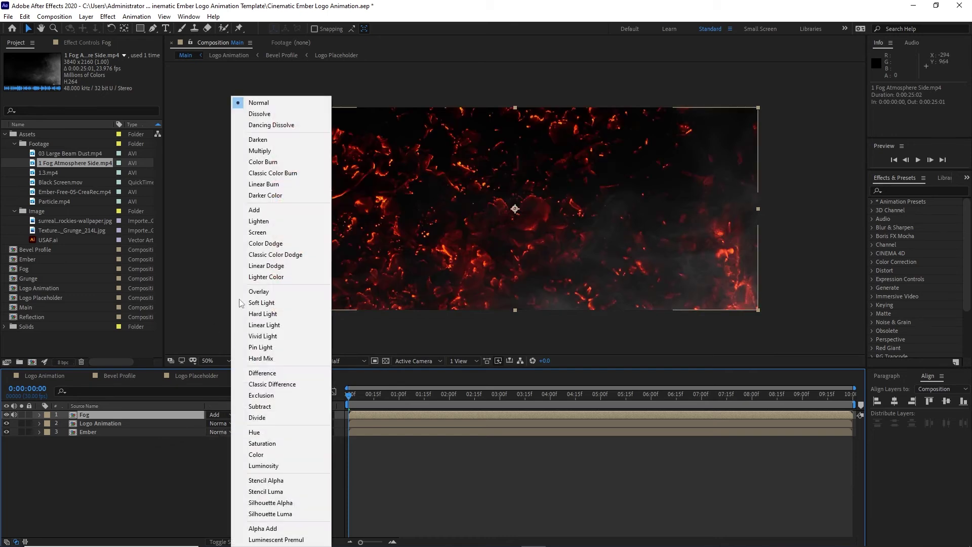
pyautogui.click(249, 209)
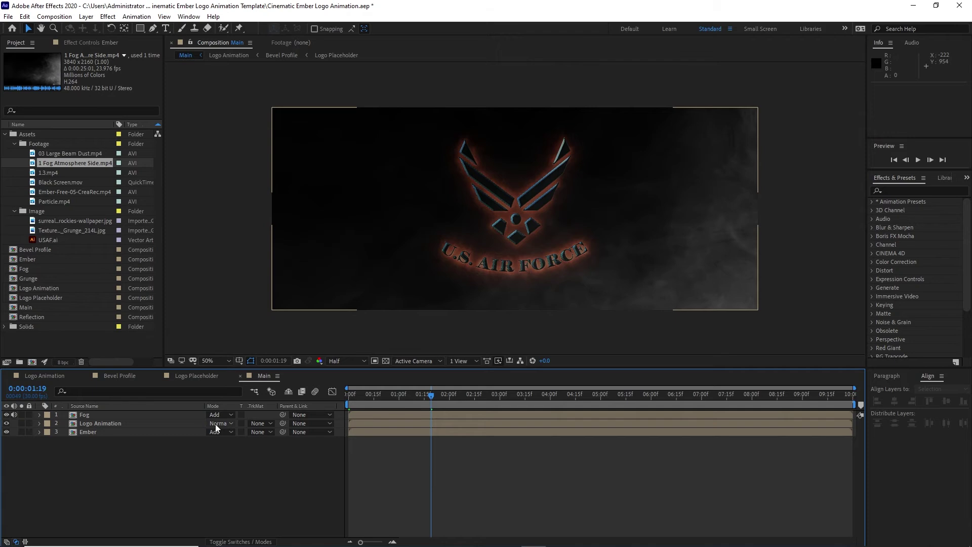
pyautogui.click(215, 423)
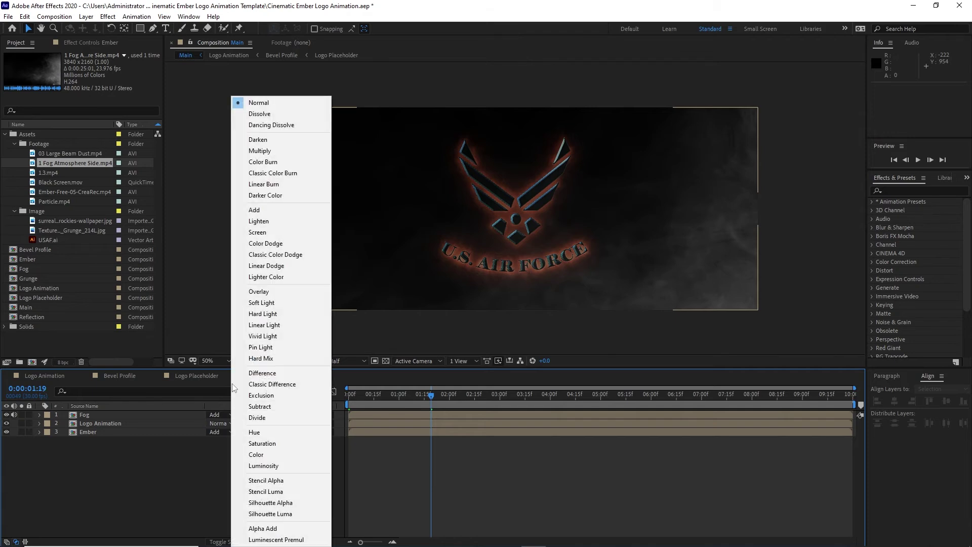
pyautogui.click(257, 211)
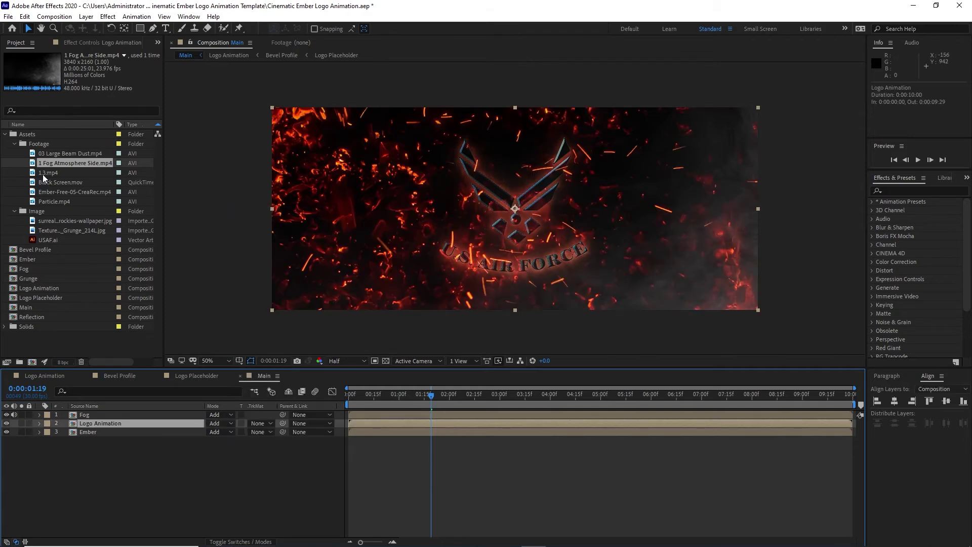
# - Add the 1.3.mp4 footage above Fog and pre-compose it as Fire Shockwave with all attributes moved
pyautogui.moveTo(43, 174); pyautogui.dragTo(91, 415)
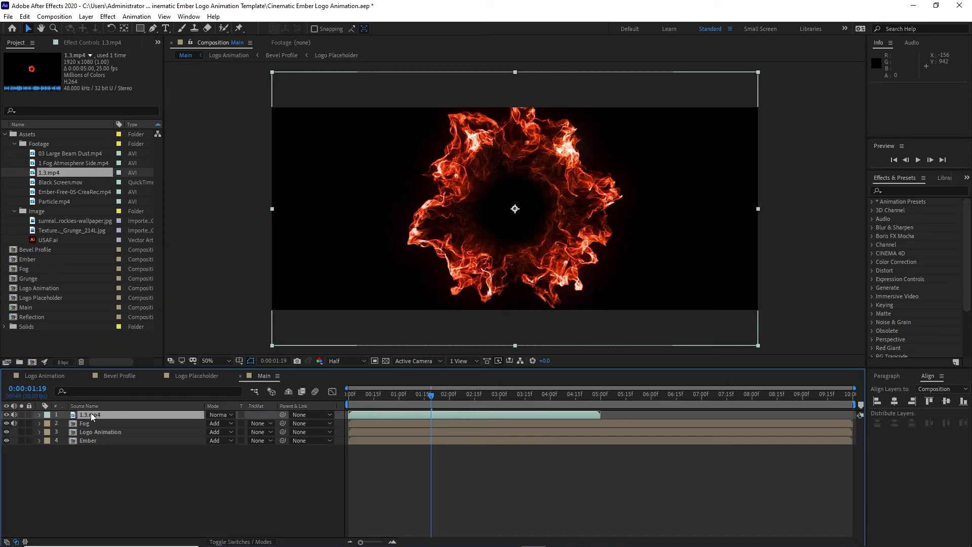
pyautogui.rightClick(92, 415)
pyautogui.click(133, 357)
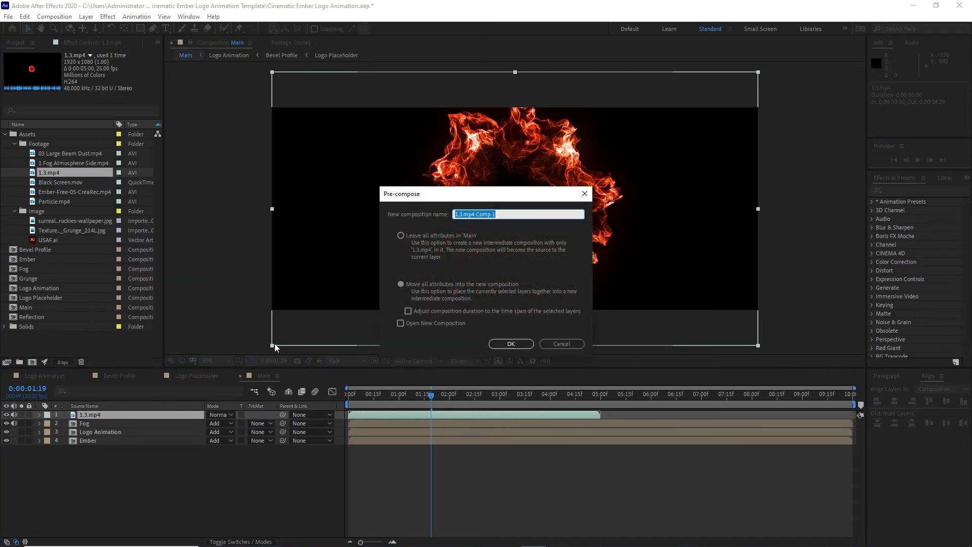
pyautogui.write('Fire Shock')
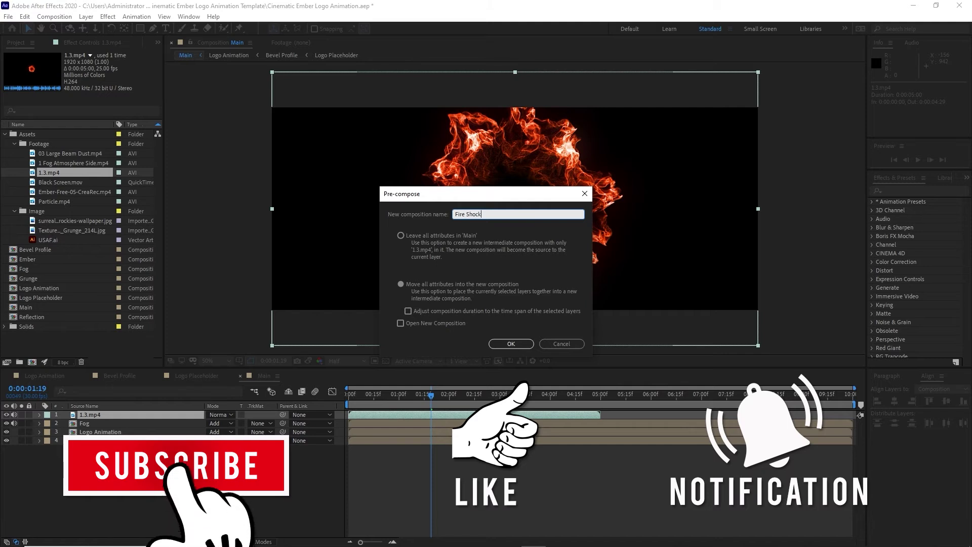
pyautogui.write('wave')
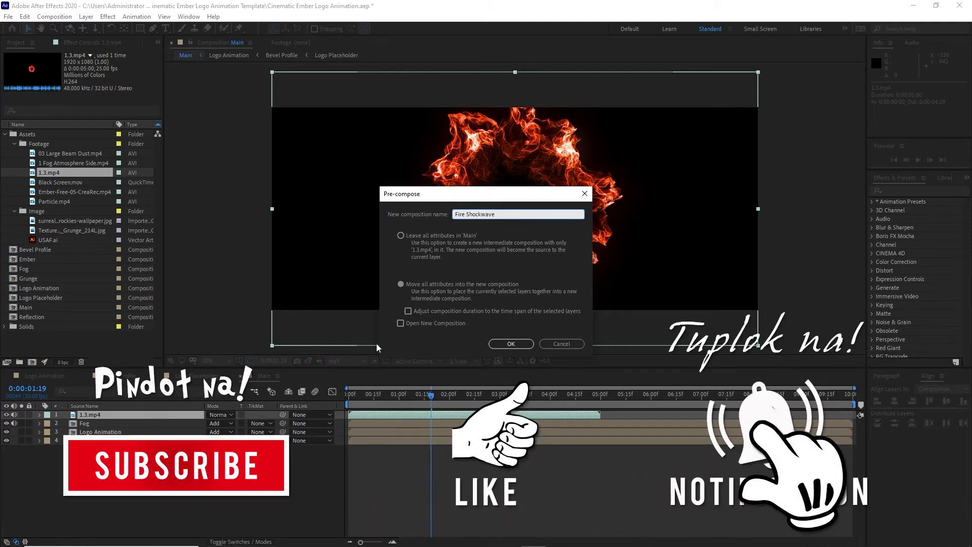
pyautogui.click(502, 343)
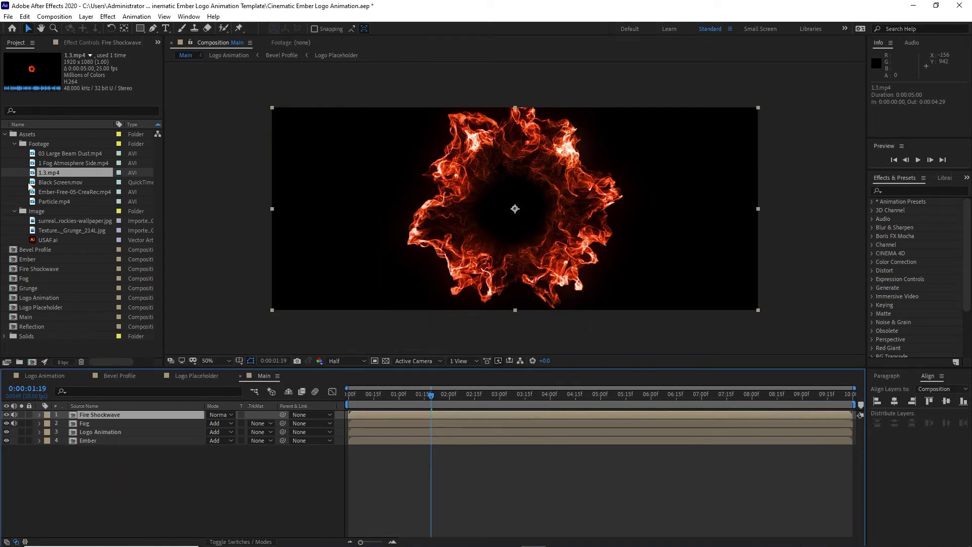
# - Add the Black Screen.mov footage above Fire Shockwave and pre-compose it as Smoke Shockwave with all attributes moved
pyautogui.moveTo(58, 183); pyautogui.dragTo(91, 412)
pyautogui.rightClick(99, 415)
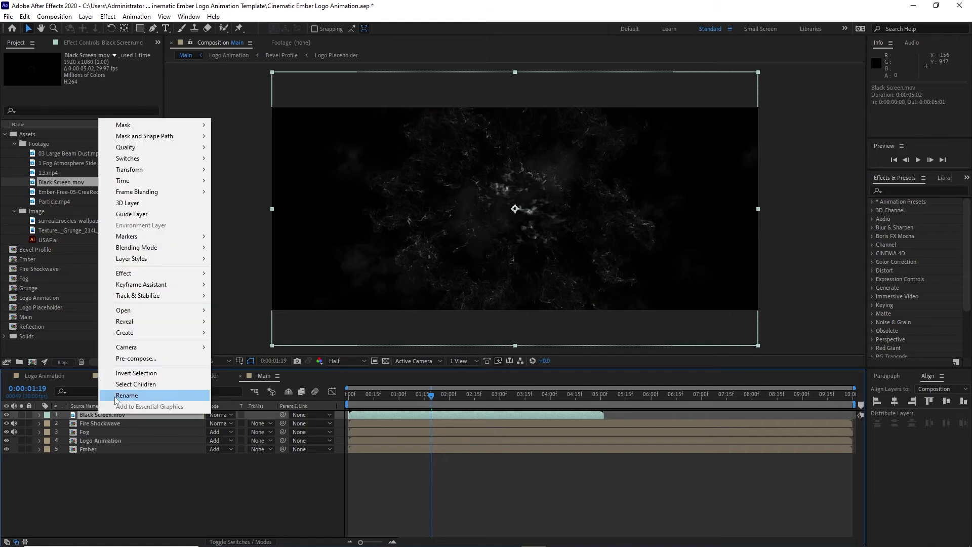
pyautogui.click(134, 358)
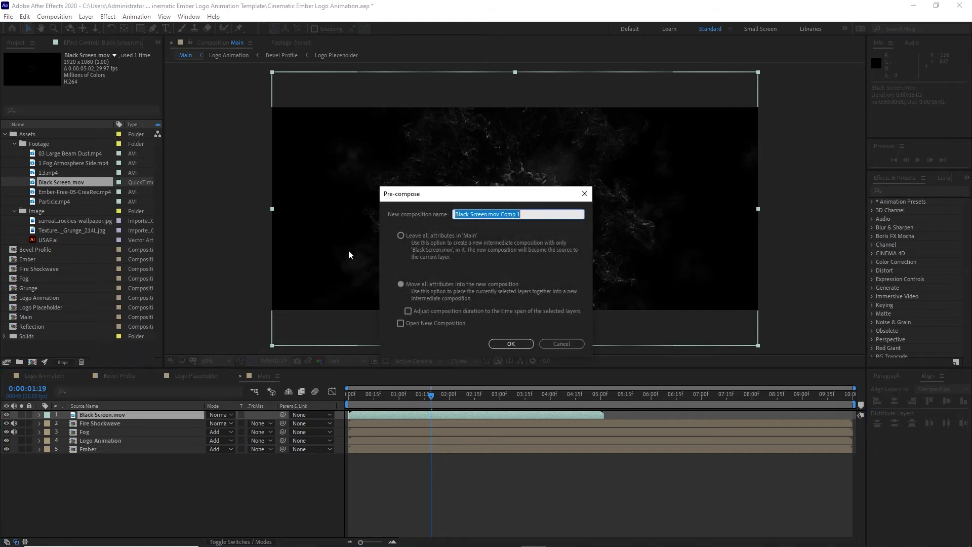
pyautogui.write('Smoke Shockwave')
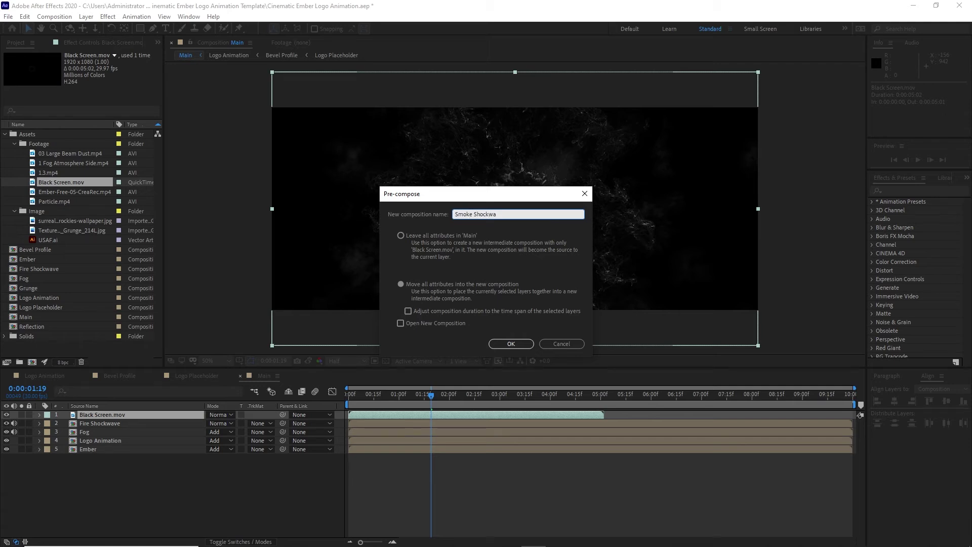
pyautogui.click(500, 346)
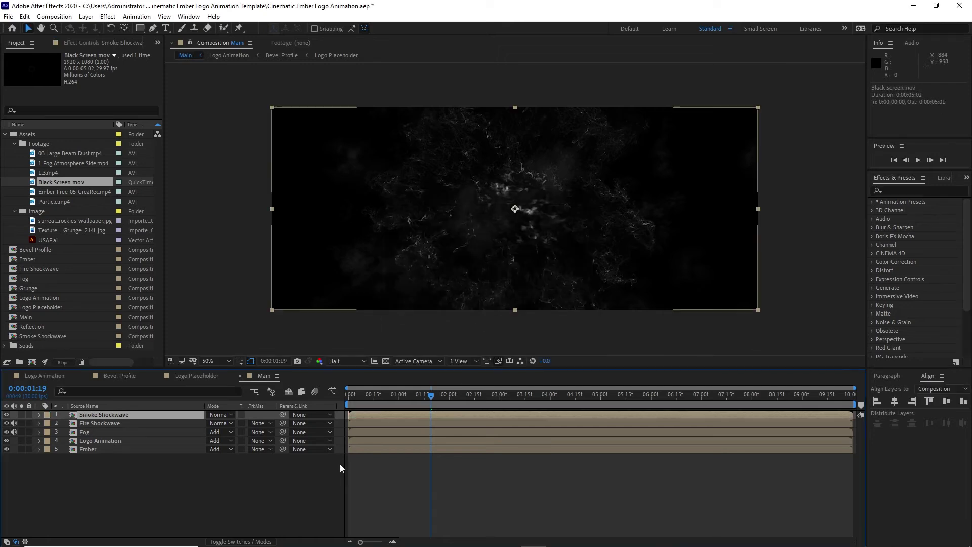
# - Set the blending mode of the Smoke Shockwave and Fire Shockwave layers to Add
pyautogui.click(224, 415)
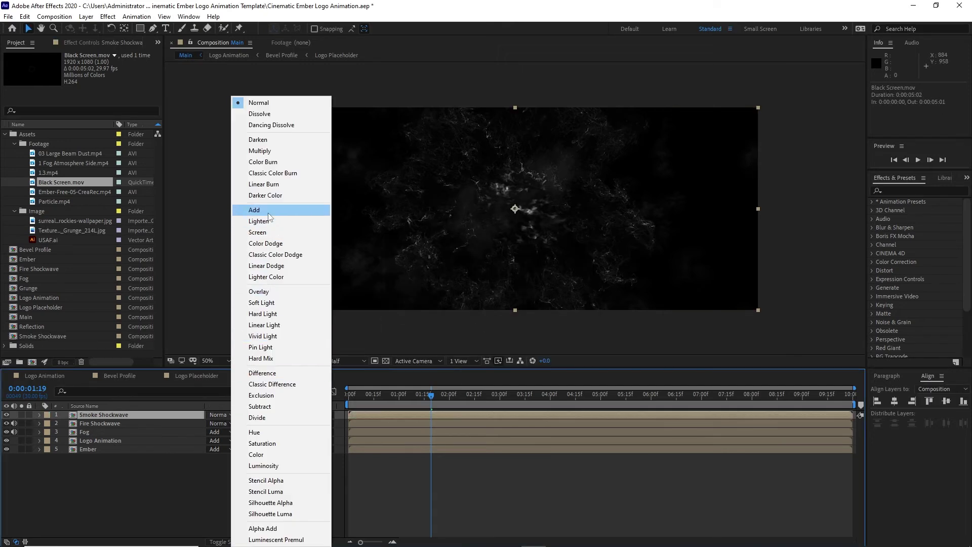
pyautogui.click(304, 210)
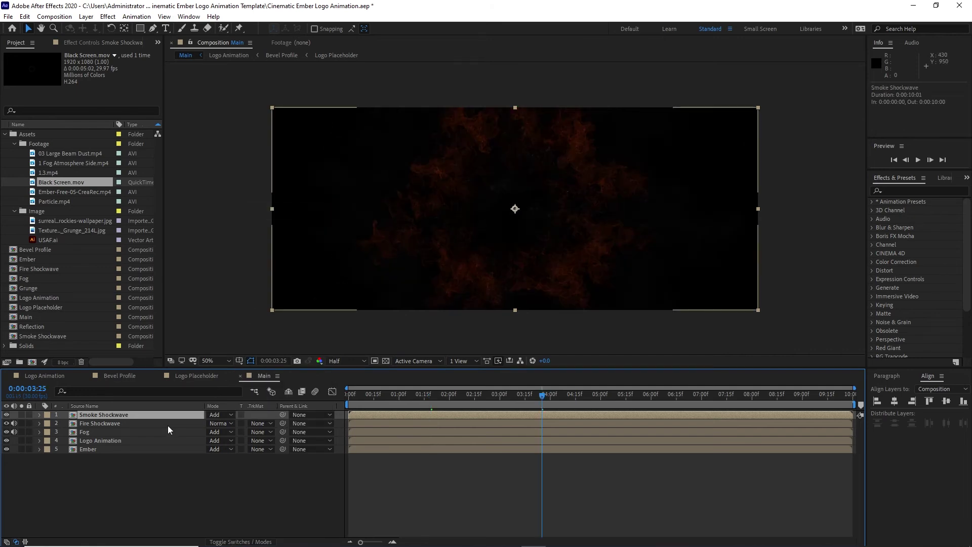
pyautogui.click(168, 424)
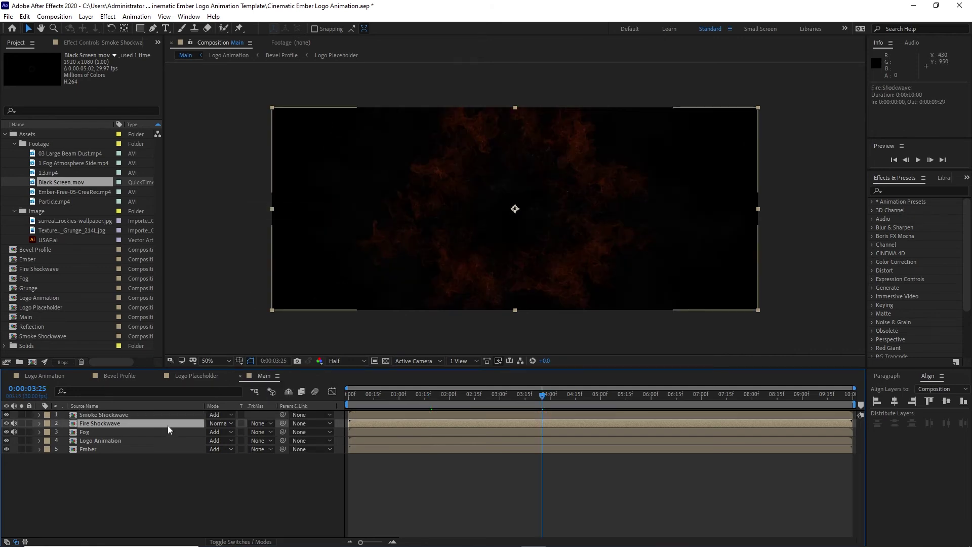
pyautogui.click(221, 424)
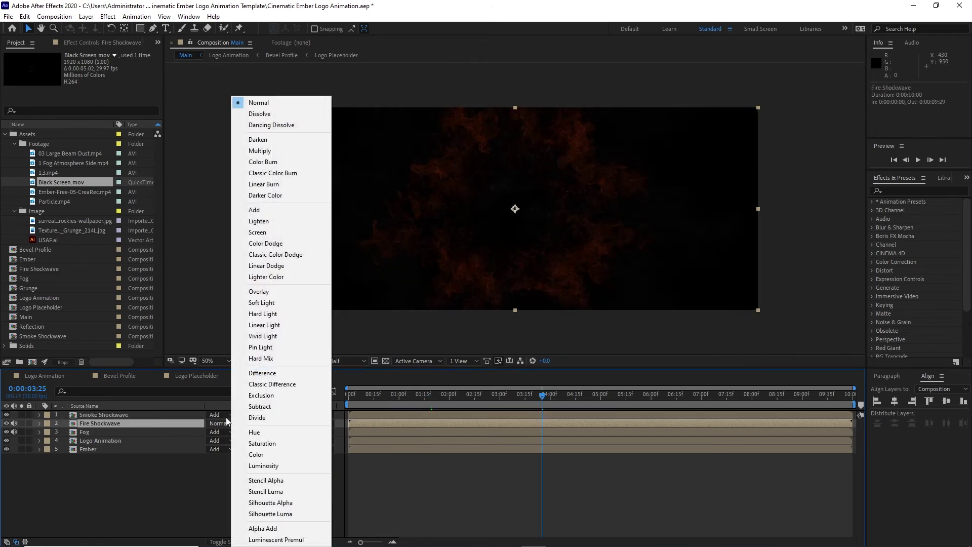
pyautogui.click(259, 210)
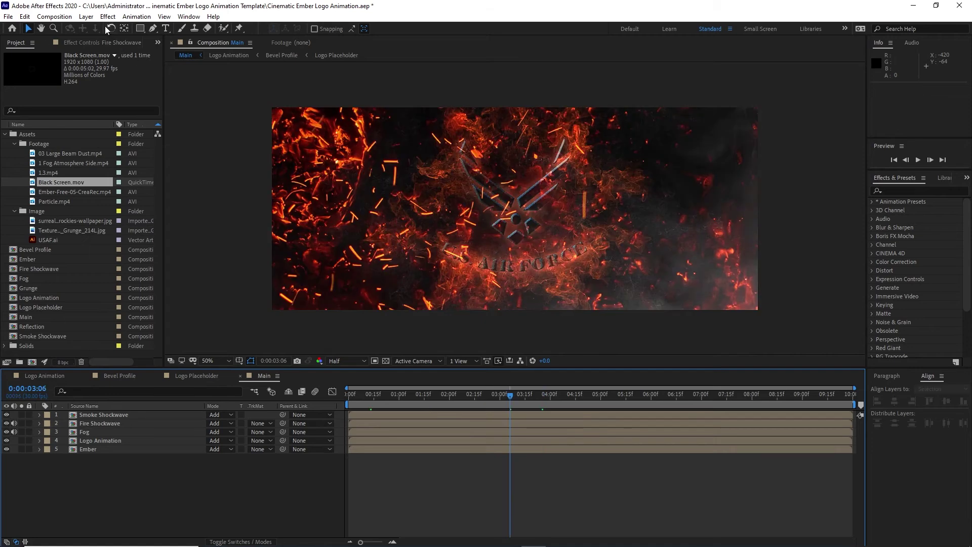
# - Create a black 1920 × 800 px solid and place it between the Logo Animation and Ember layers
pyautogui.click(86, 16)
pyautogui.moveTo(93, 29)
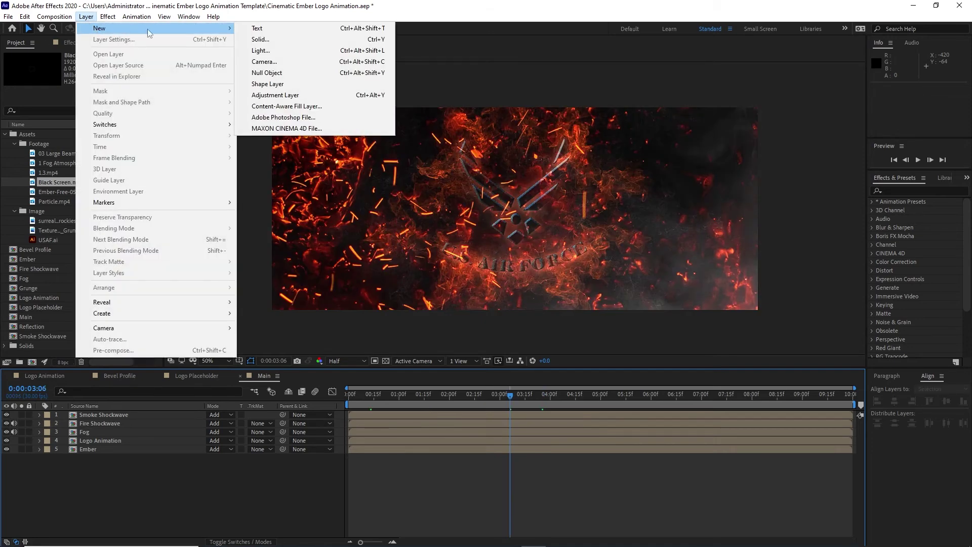
pyautogui.click(256, 39)
pyautogui.click(523, 367)
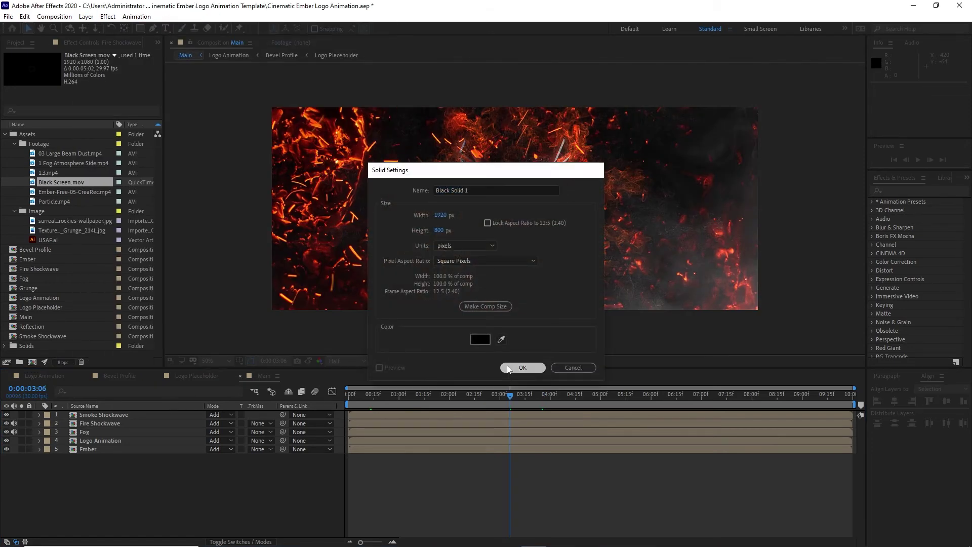
pyautogui.moveTo(145, 456); pyautogui.dragTo(145, 452)
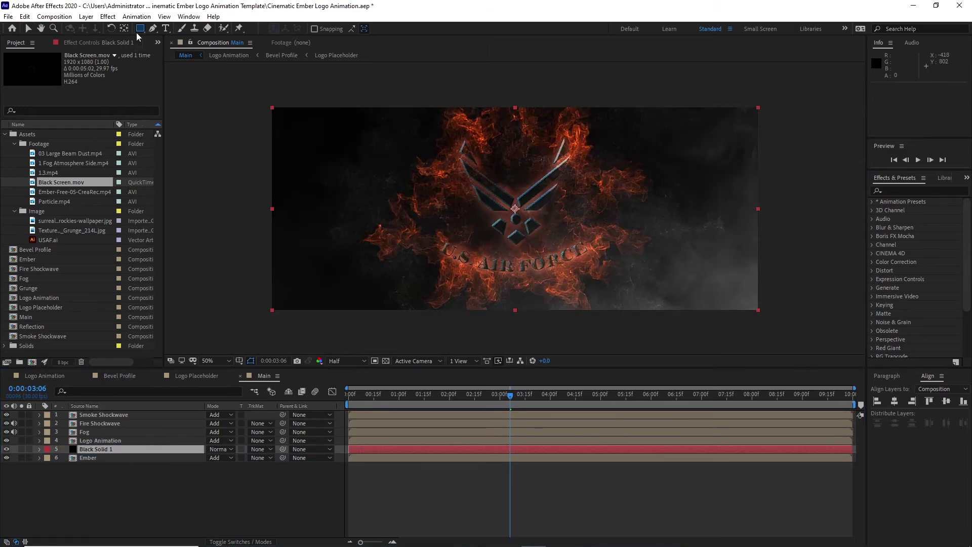
# - Add a full-size elliptical mask to the black solid and set its Mask Feather to 227 pixels
pyautogui.moveTo(137, 30); pyautogui.dragTo(195, 56)
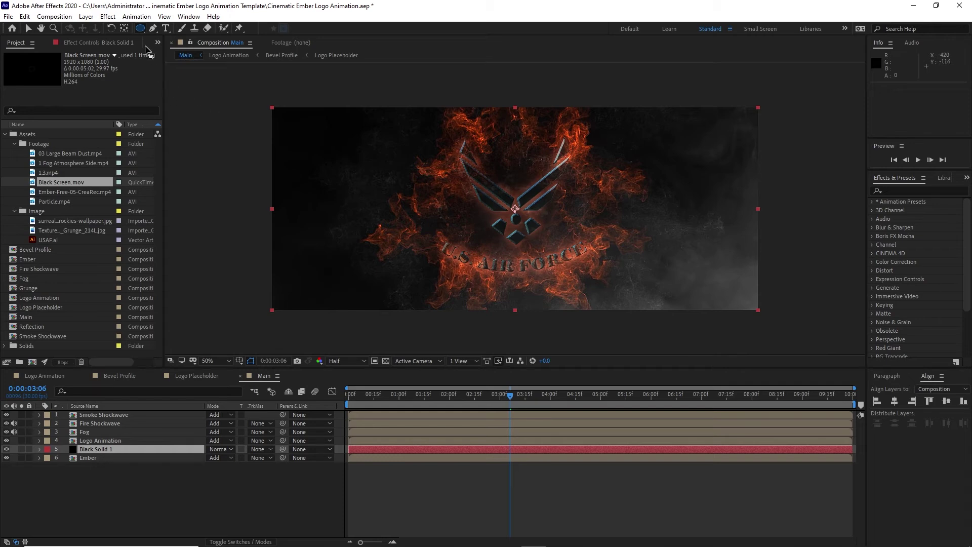
pyautogui.doubleClick(140, 28)
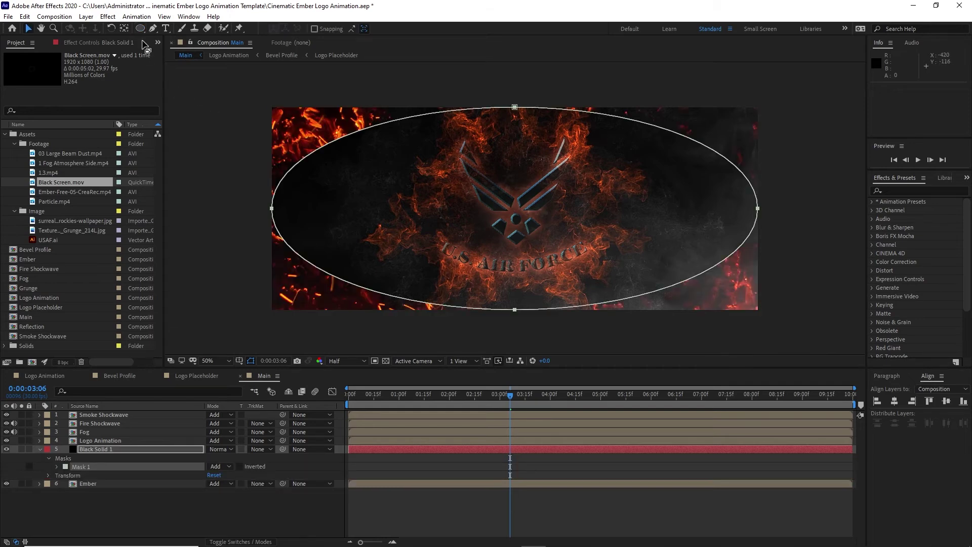
pyautogui.click(55, 467)
pyautogui.moveTo(215, 484); pyautogui.dragTo(311, 475)
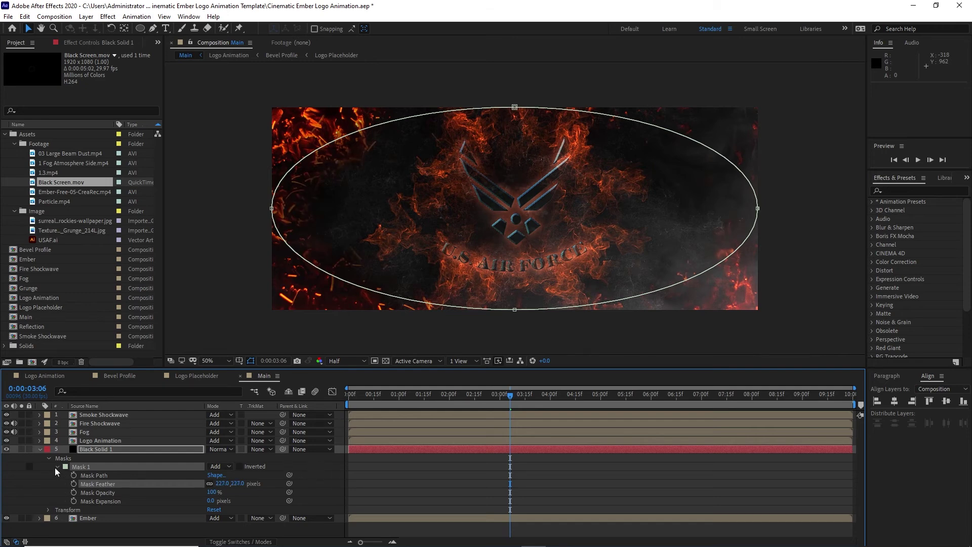
pyautogui.click(49, 458)
pyautogui.click(39, 449)
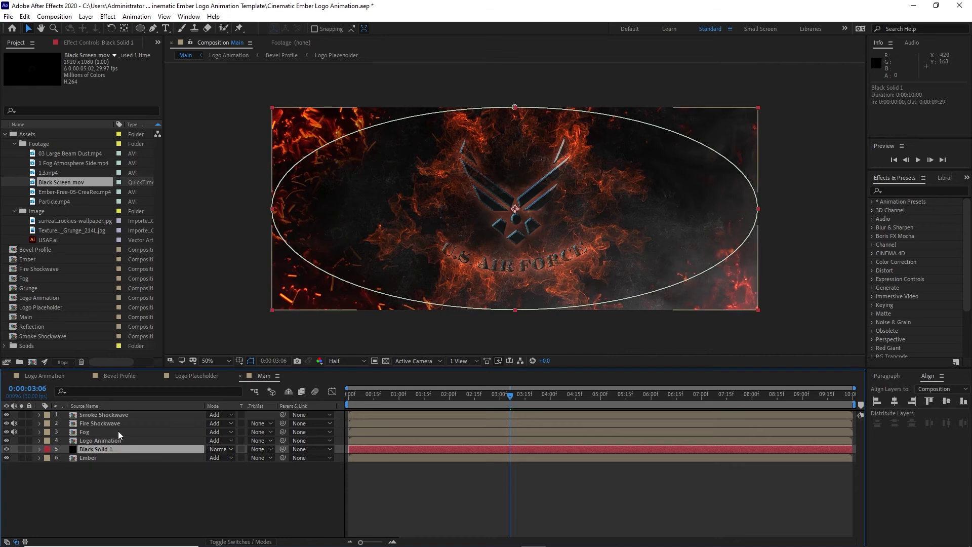
# - Set the Fog layer's opacity to 30%
pyautogui.click(118, 431)
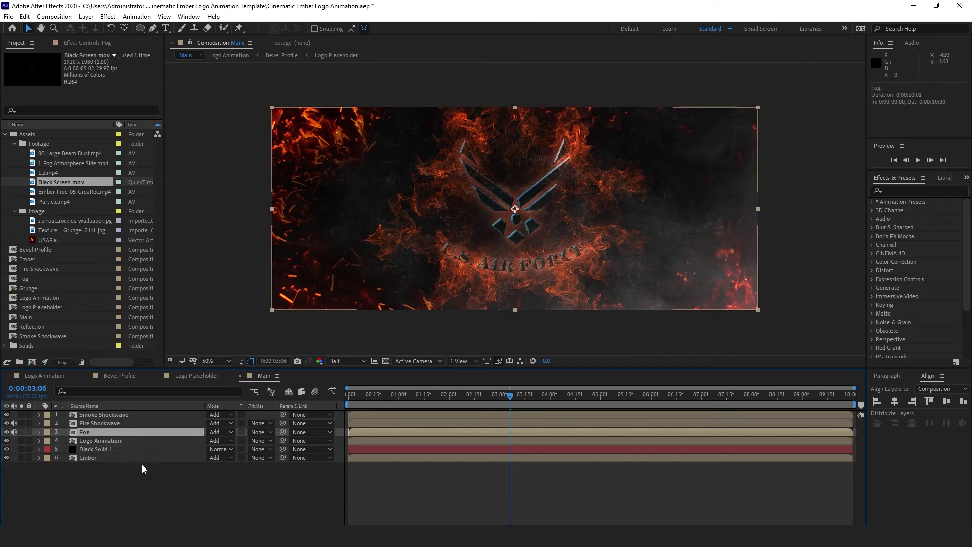
pyautogui.press('t')
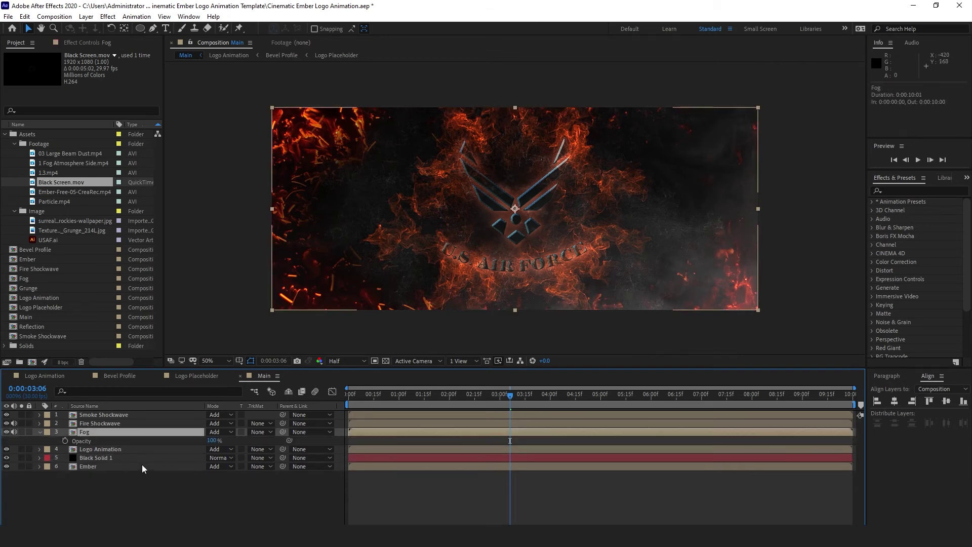
pyautogui.click(213, 442)
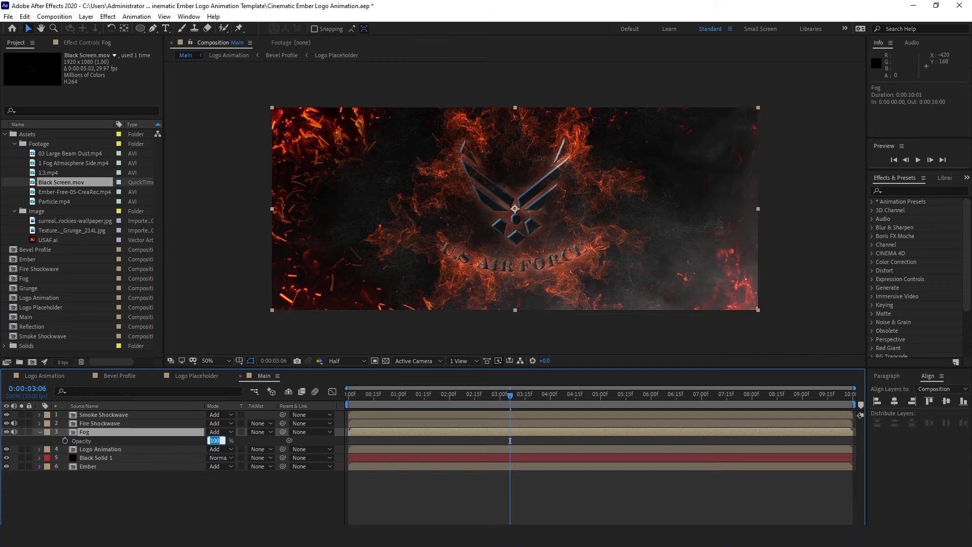
pyautogui.write('30')
pyautogui.click(510, 440)
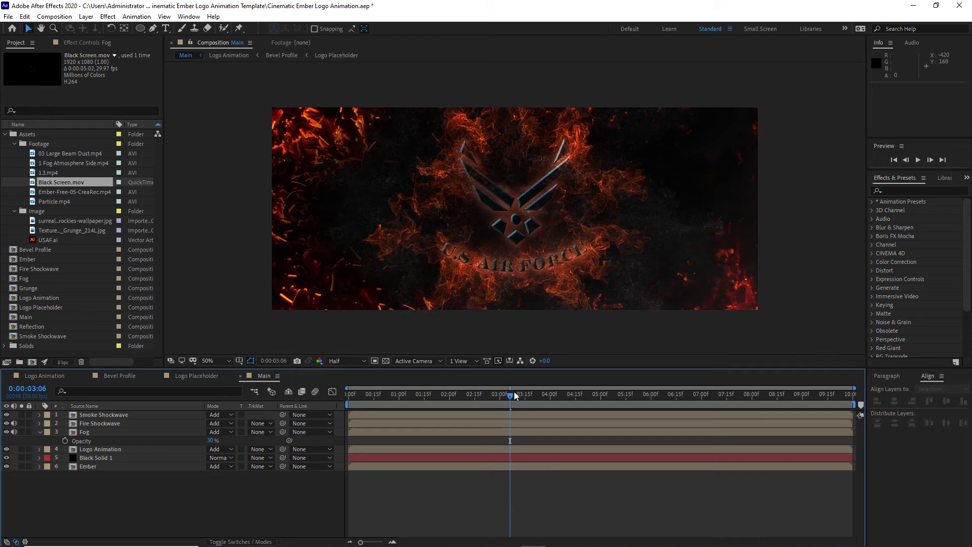
# - Scrub back to the start of the shockwave burst and reveal the Logo Animation layer's Scale property
pyautogui.moveTo(511, 396); pyautogui.dragTo(376, 396)
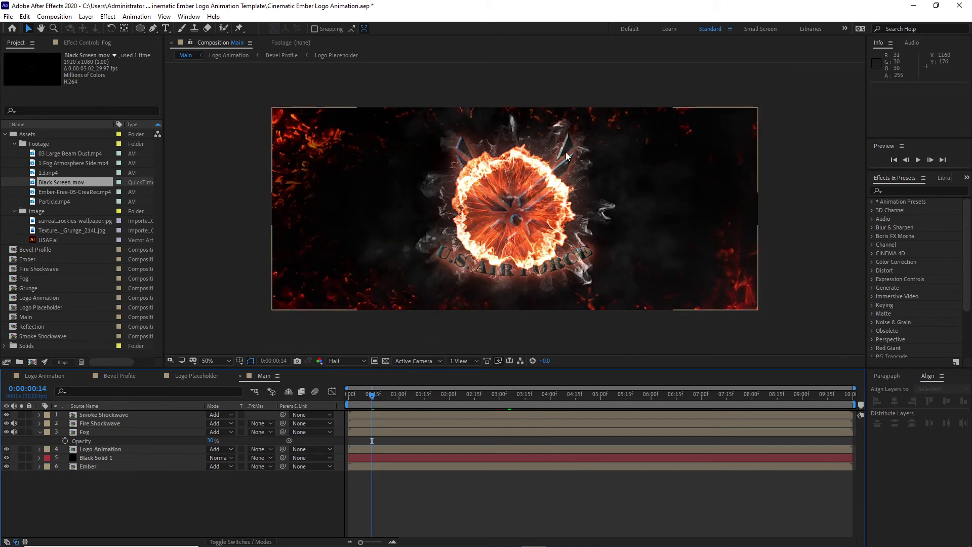
pyautogui.click(529, 283)
pyautogui.press('s')
# - Shift the Smoke Shockwave and Fire Shockwave layers so both start at 0:00:00:15
pyautogui.moveTo(349, 393); pyautogui.dragTo(373, 403)
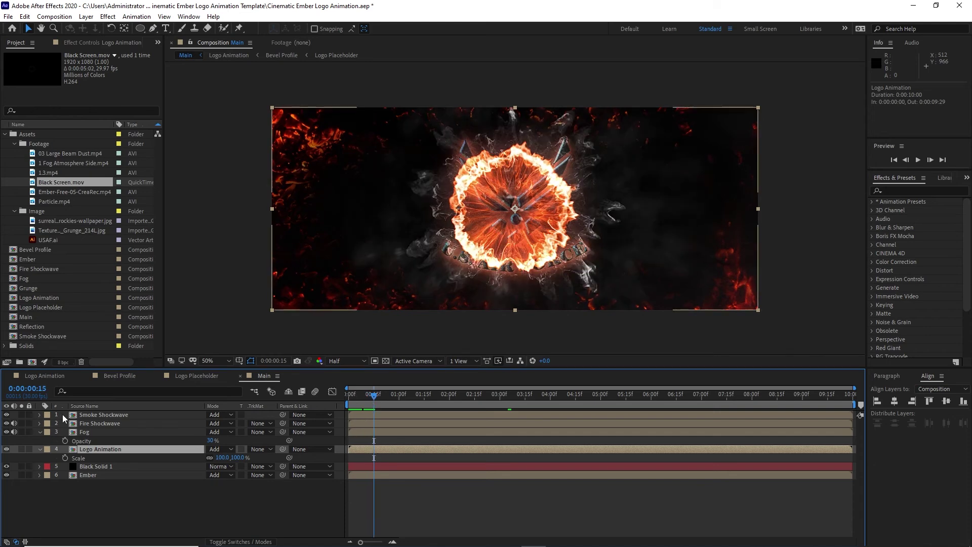
pyautogui.click(306, 520)
pyautogui.press('KP_1')
pyautogui.press('ctrl+KP_2')
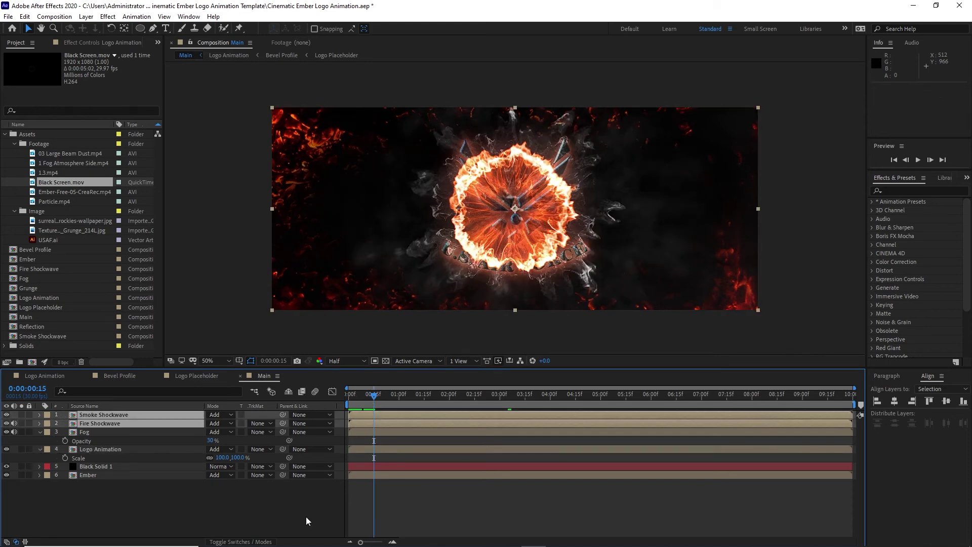
pyautogui.press('[')
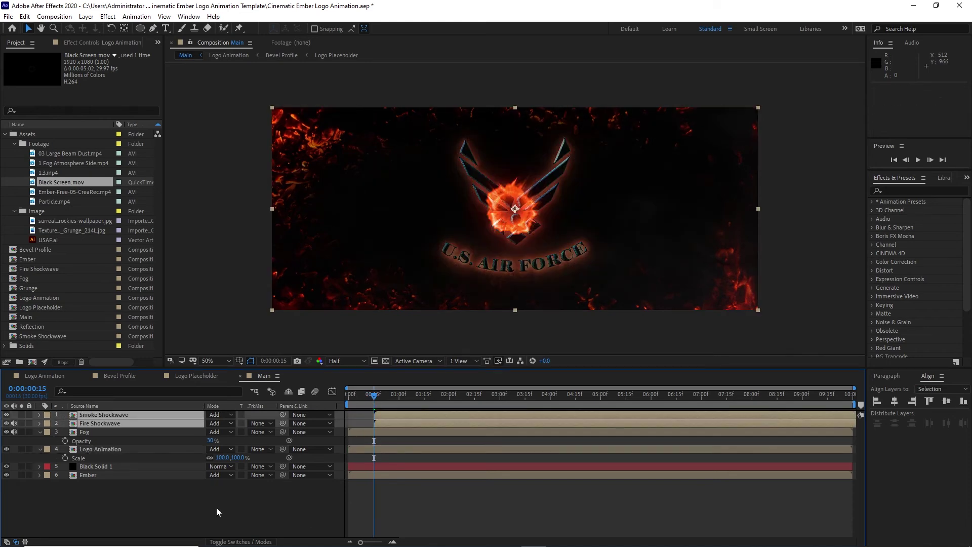
# - Keyframe the Logo Animation layer's Scale at 28% at 0:00:00:15 and 100% at 0:00:00:00
pyautogui.click(123, 447)
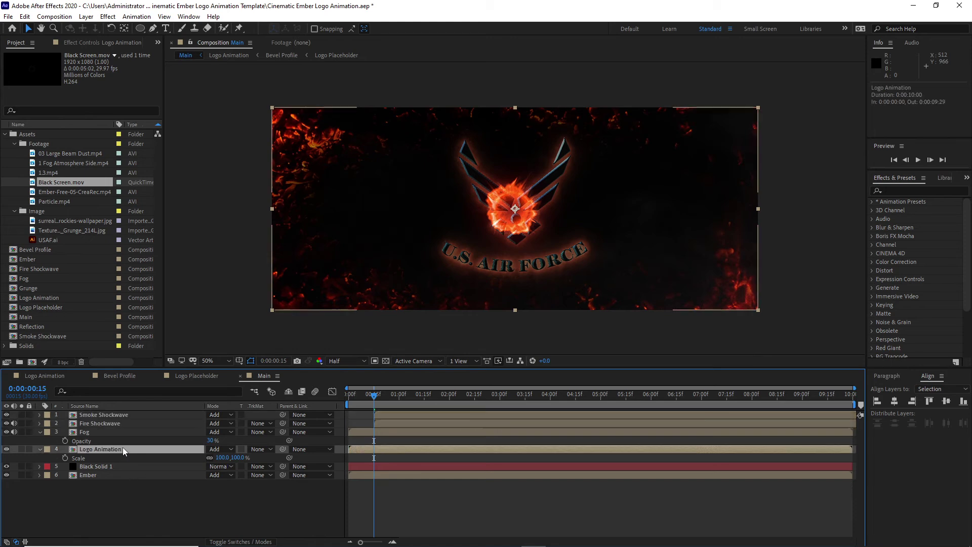
pyautogui.click(221, 458)
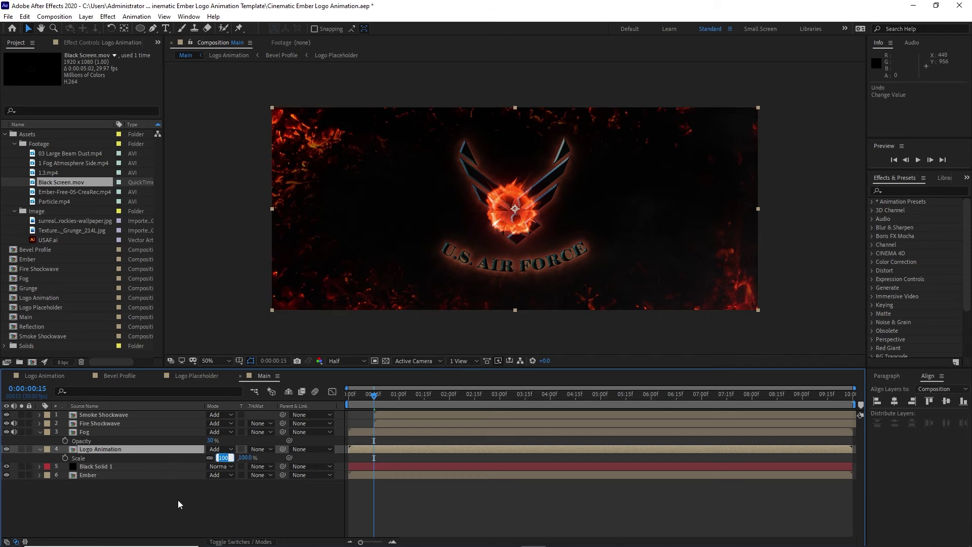
pyautogui.write('28')
pyautogui.click(64, 457)
pyautogui.moveTo(374, 396); pyautogui.dragTo(348, 400)
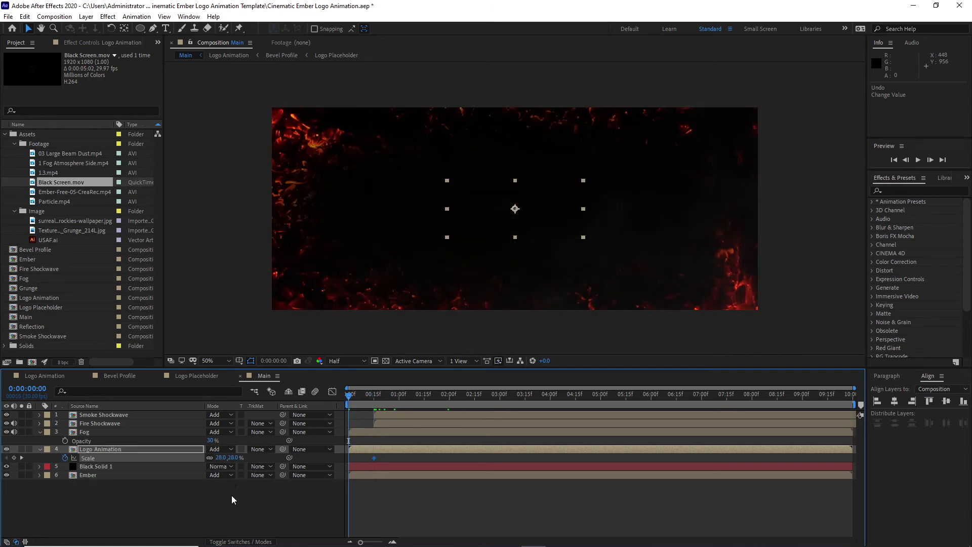
pyautogui.click(220, 457)
pyautogui.write('1')
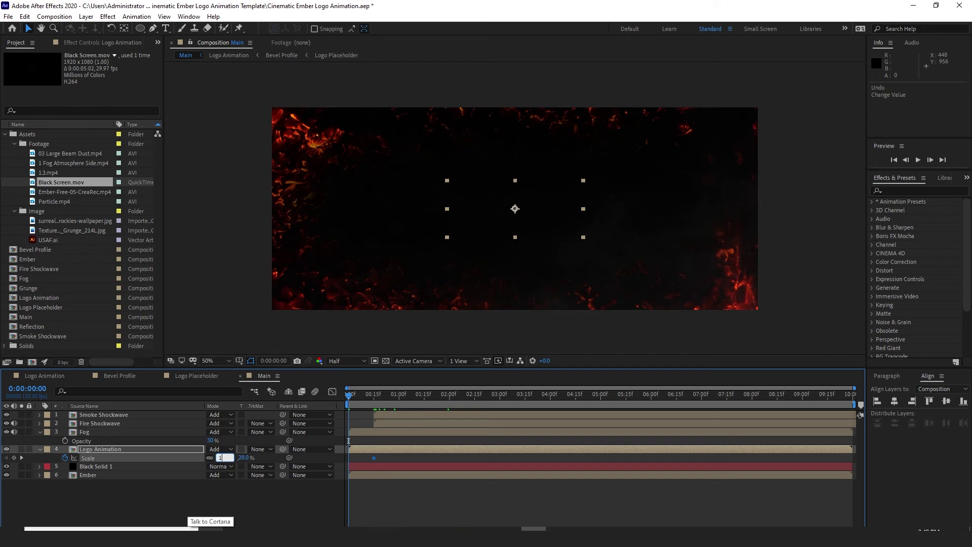
pyautogui.write('00')
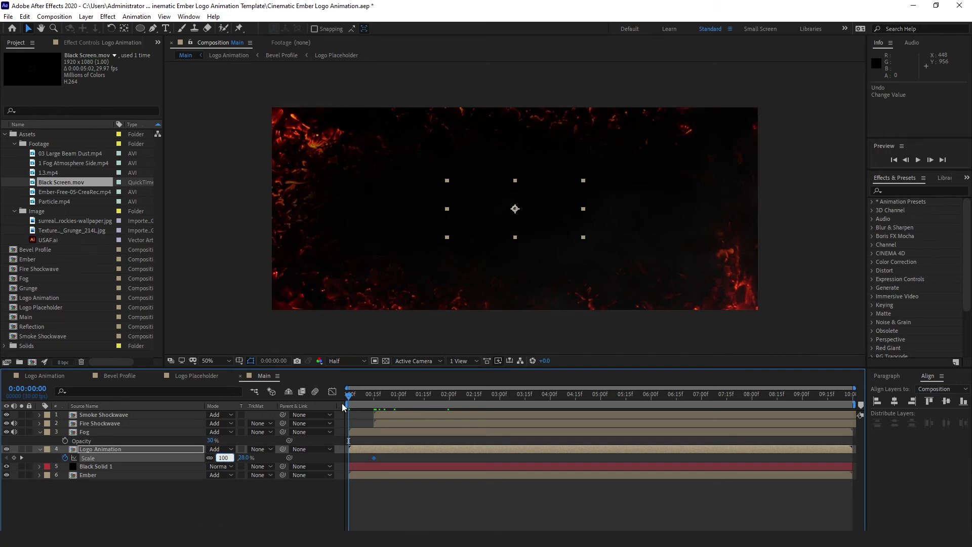
pyautogui.press('Return')
# - Add Scale keyframes of 100% to the Logo Animation layer at 0:00:04:00 and at 0:00:00:14
pyautogui.moveTo(366, 393); pyautogui.dragTo(550, 404)
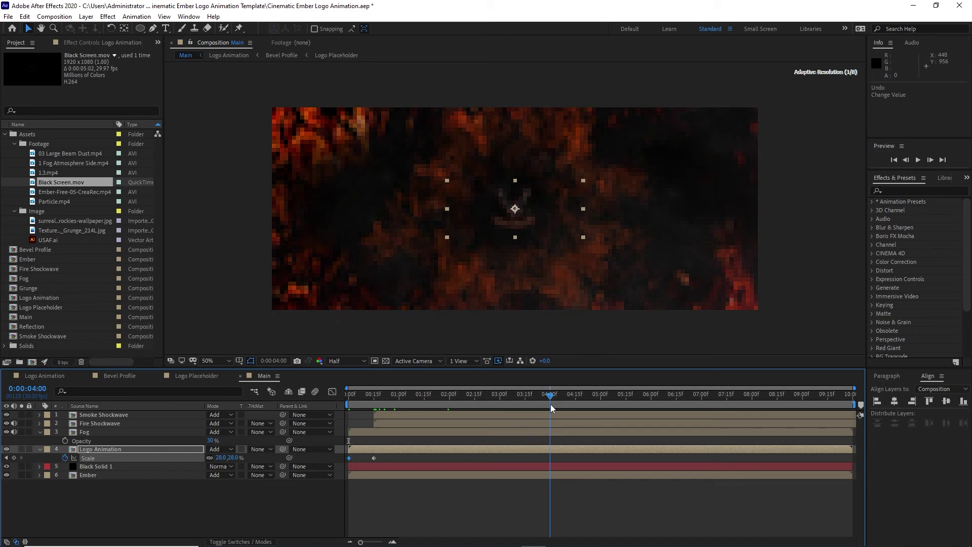
pyautogui.click(221, 458)
pyautogui.write('100')
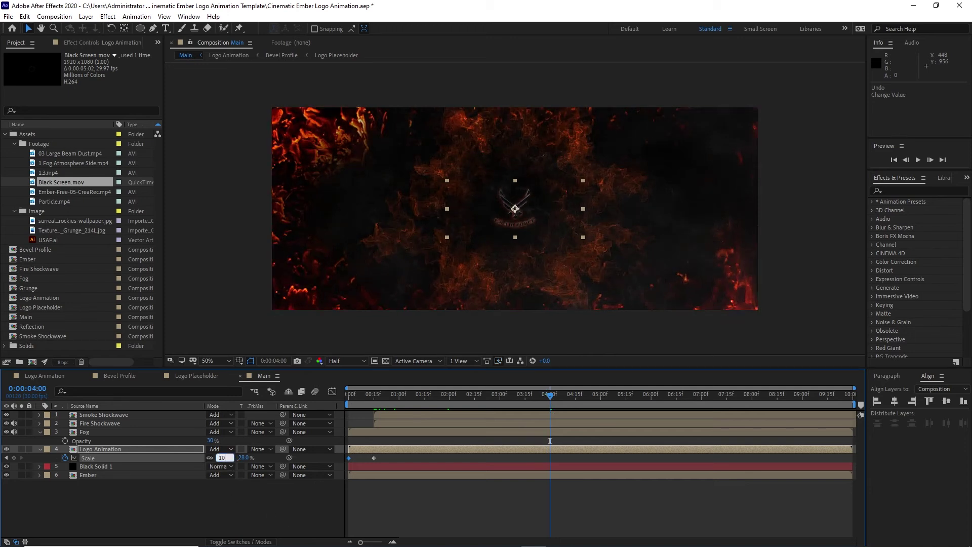
pyautogui.press('Return')
pyautogui.moveTo(550, 395); pyautogui.dragTo(373, 405)
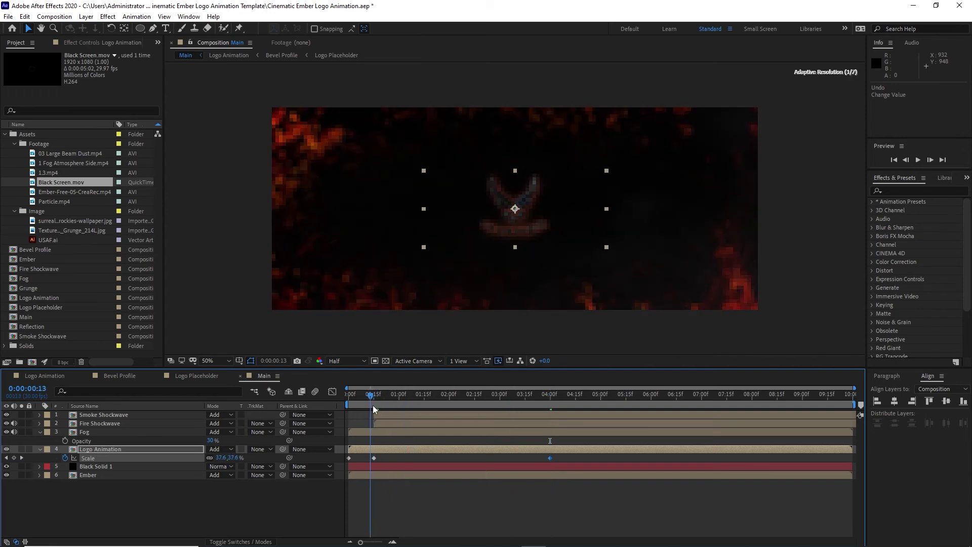
pyautogui.click(223, 458)
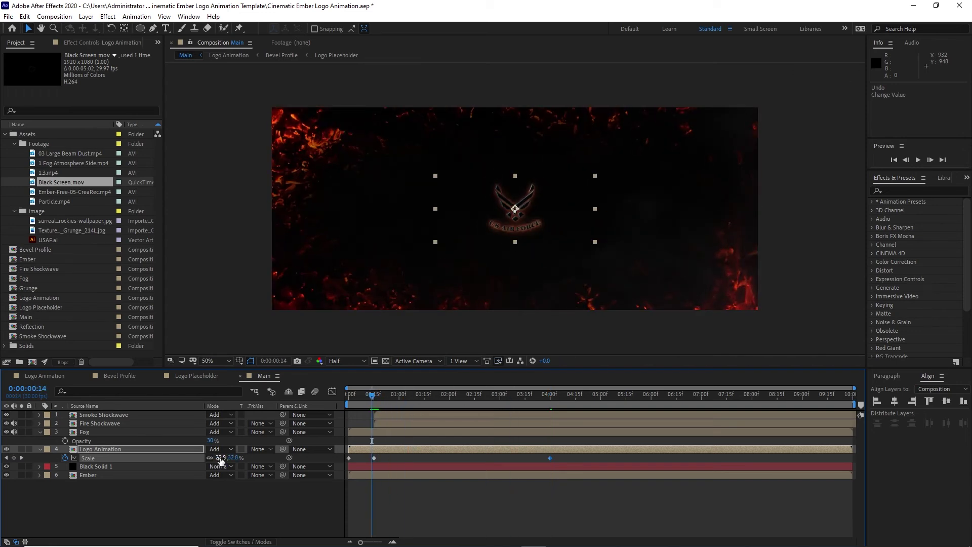
pyautogui.write('100')
pyautogui.press('Return')
# - Apply the CC WarpoMatic transition effect to the Logo Animation layer
pyautogui.click(132, 449)
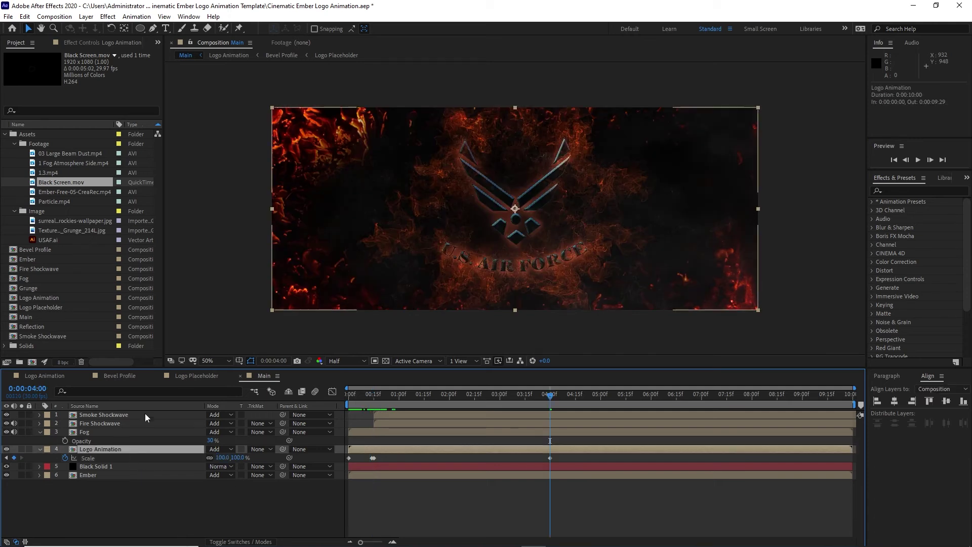
pyautogui.click(107, 16)
pyautogui.moveTo(226, 311)
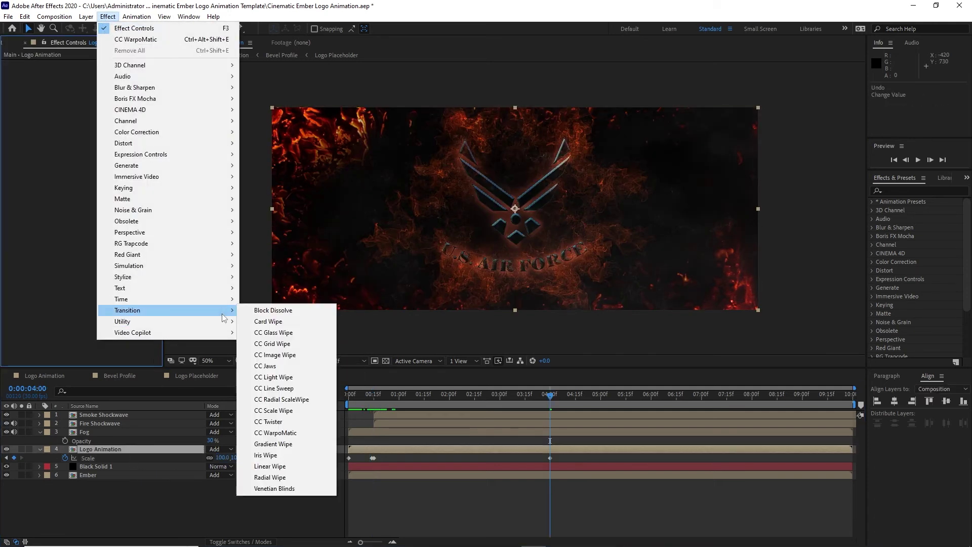
pyautogui.click(287, 433)
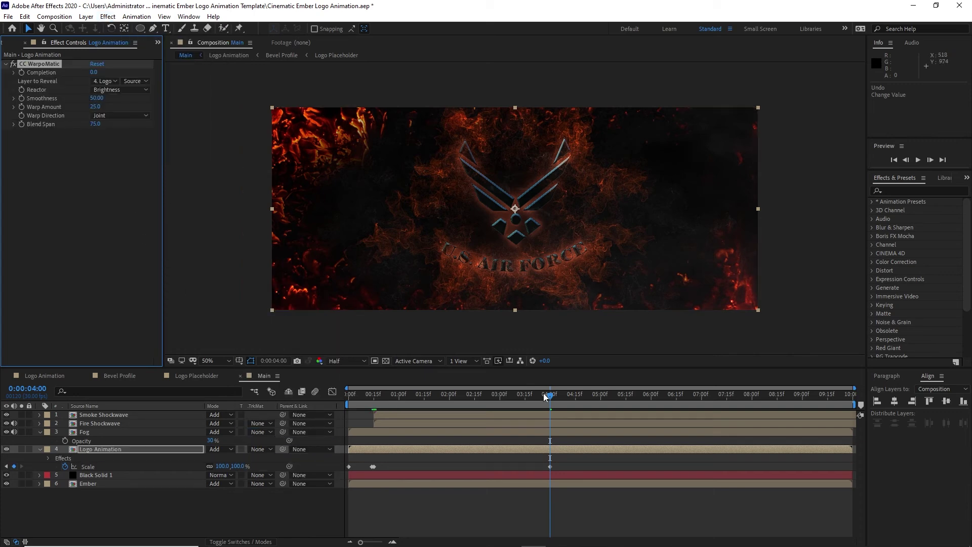
# - Animate CC WarpoMatic's Completion from 20 at 0:00:00:15 to 0 at 0:00:04:00, with a Warp Amount of 486
pyautogui.moveTo(545, 396); pyautogui.dragTo(375, 402)
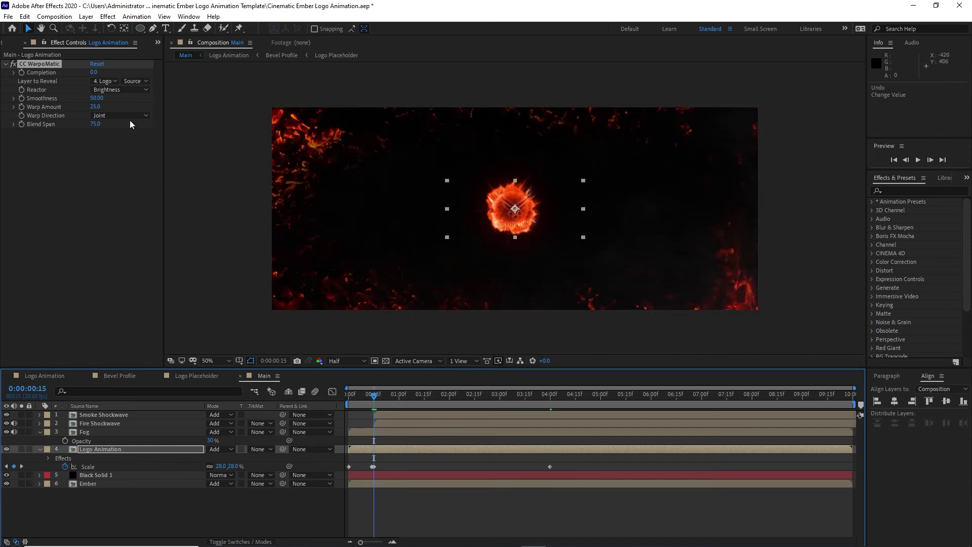
pyautogui.click(94, 72)
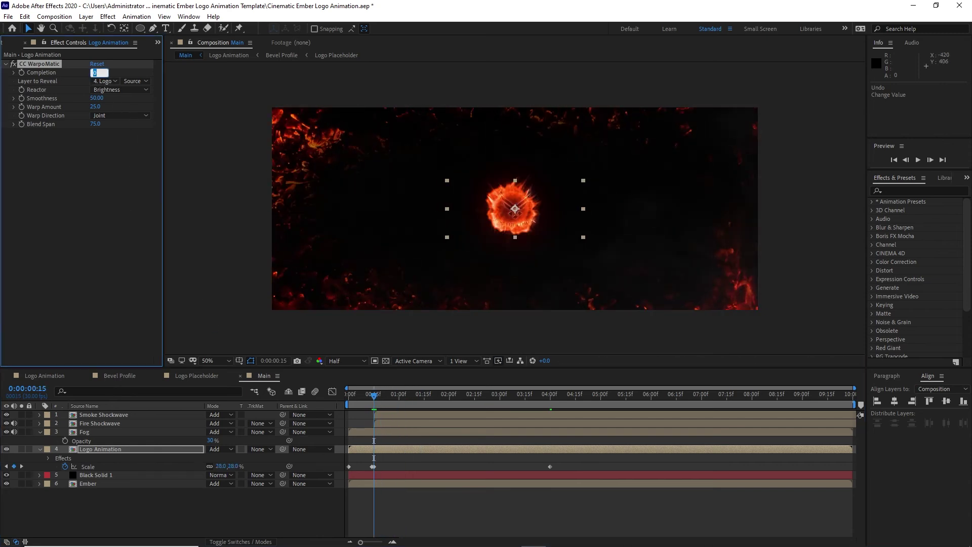
pyautogui.write('20')
pyautogui.press('Return')
pyautogui.click(95, 107)
pyautogui.write('486')
pyautogui.press('Return')
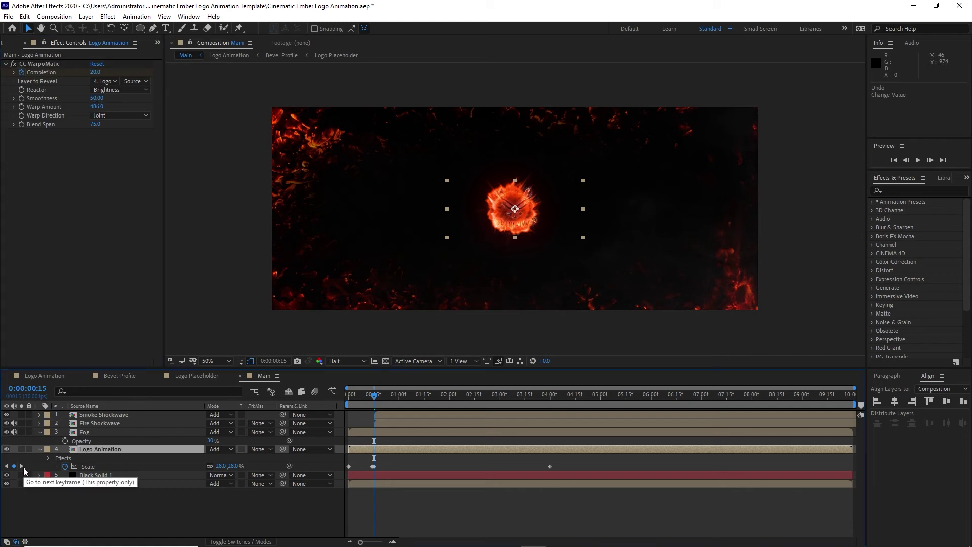
pyautogui.click(23, 466)
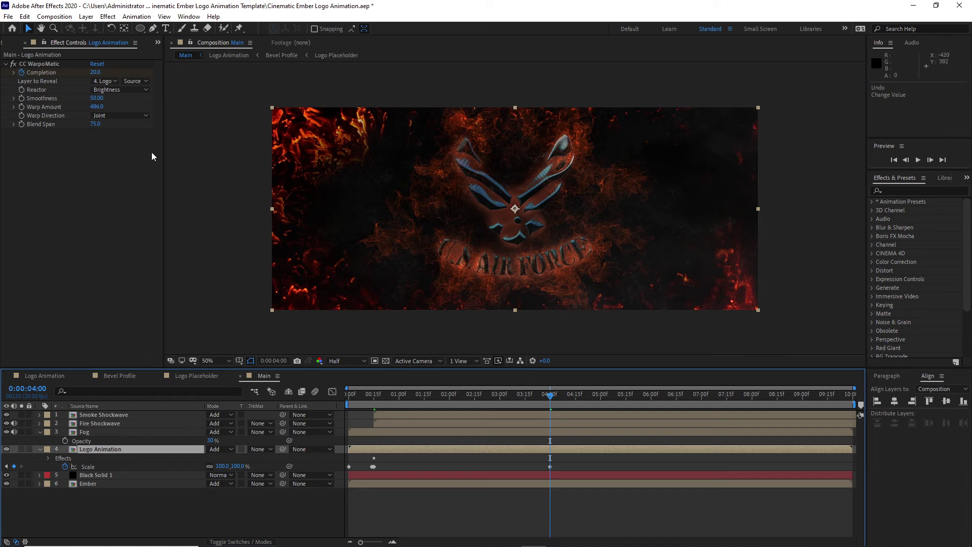
pyautogui.moveTo(96, 73); pyautogui.dragTo(73, 74)
# - Move the Smoke Shockwave and Fire Shockwave layers directly below Logo Animation and make the footage and logo layers 3D
pyautogui.moveTo(62, 413); pyautogui.dragTo(75, 425)
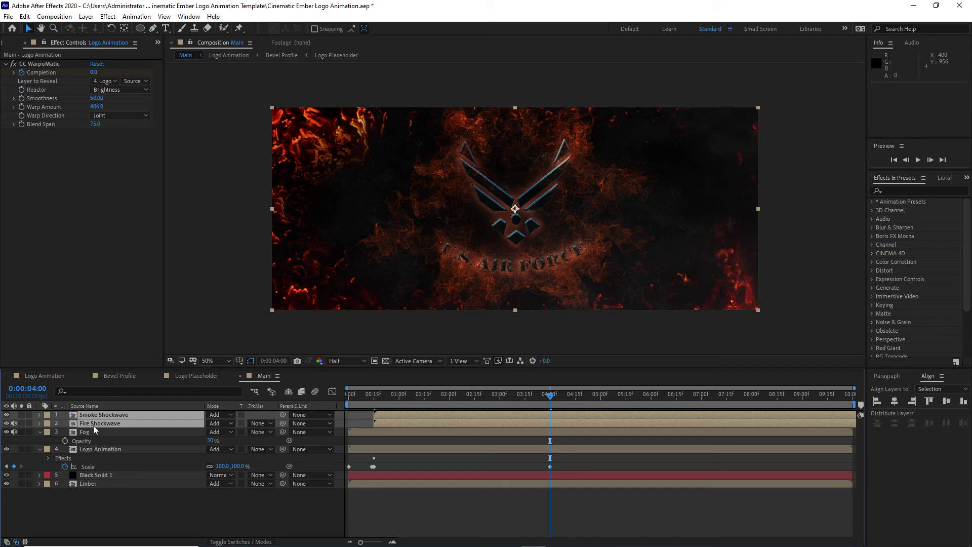
pyautogui.moveTo(95, 429); pyautogui.dragTo(90, 473)
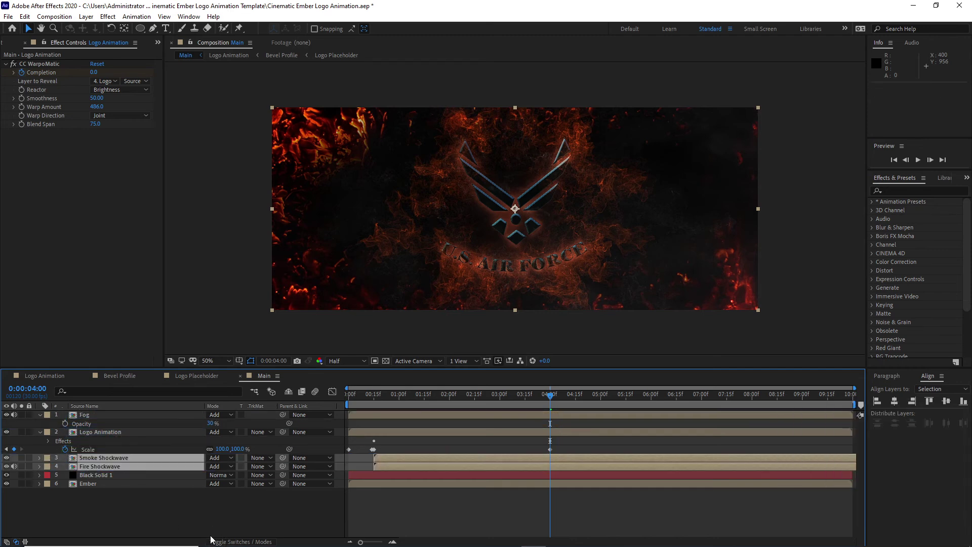
pyautogui.click(227, 542)
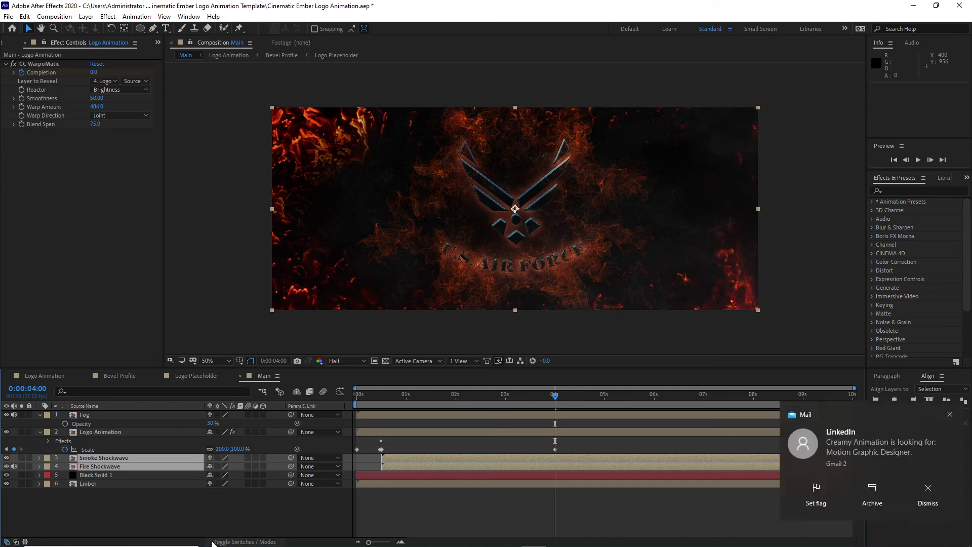
pyautogui.click(263, 458)
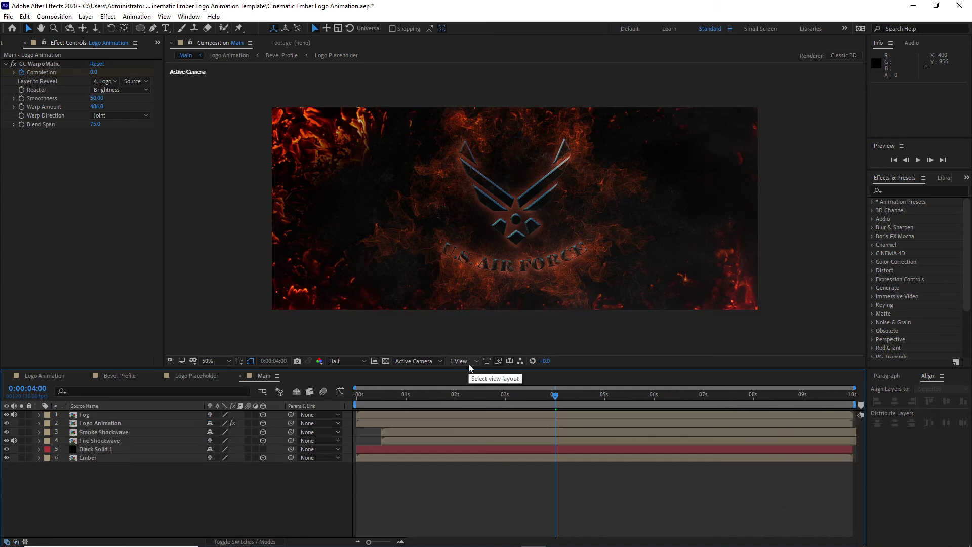
# - In a two-view layout, push the Ember layer back to Z position 374 and Logo Animation back to Z position 170
pyautogui.click(469, 362)
pyautogui.click(473, 383)
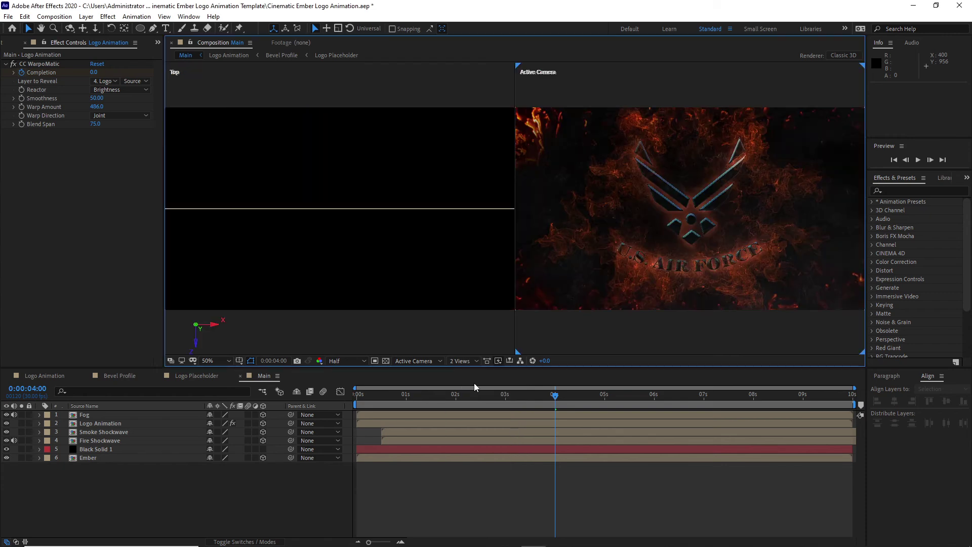
pyautogui.click(123, 457)
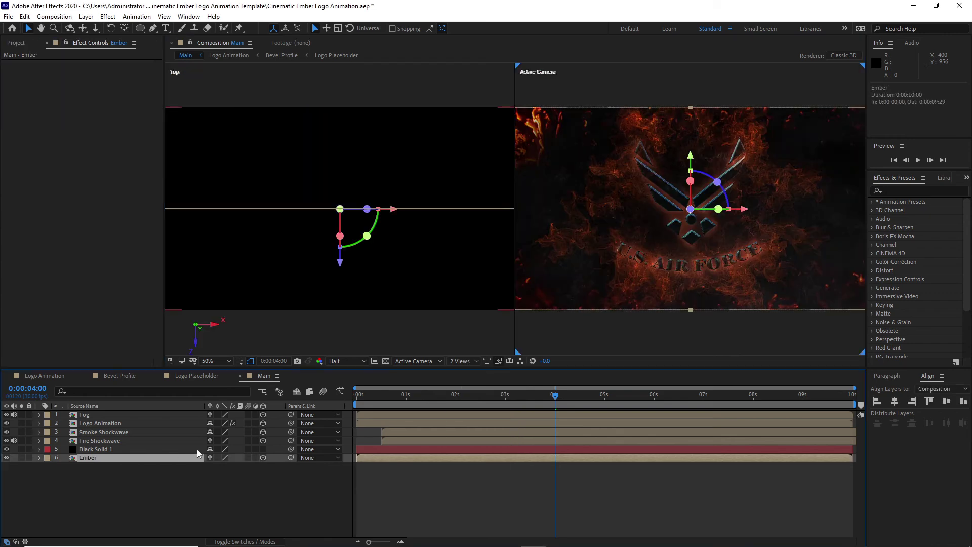
pyautogui.moveTo(342, 248); pyautogui.dragTo(336, 169)
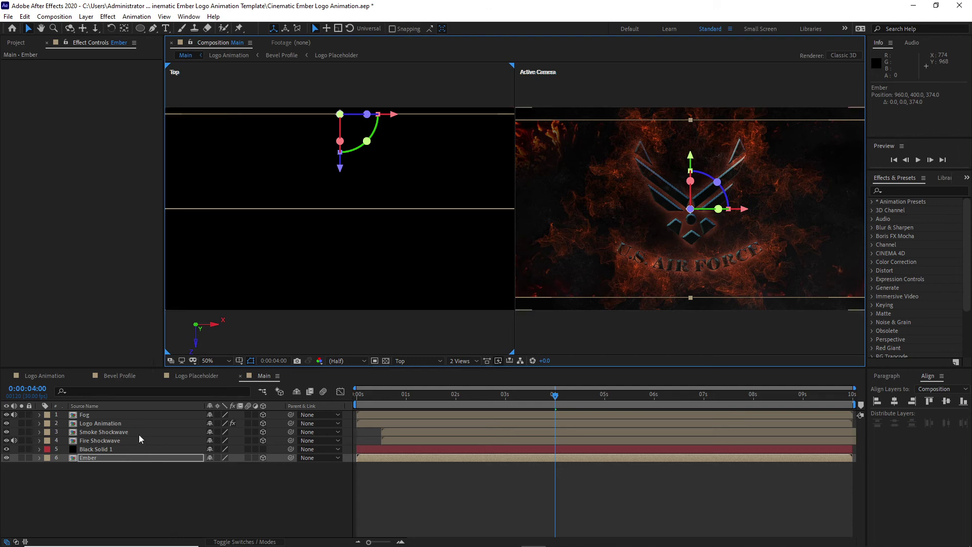
pyautogui.click(101, 423)
pyautogui.moveTo(340, 255); pyautogui.dragTo(341, 220)
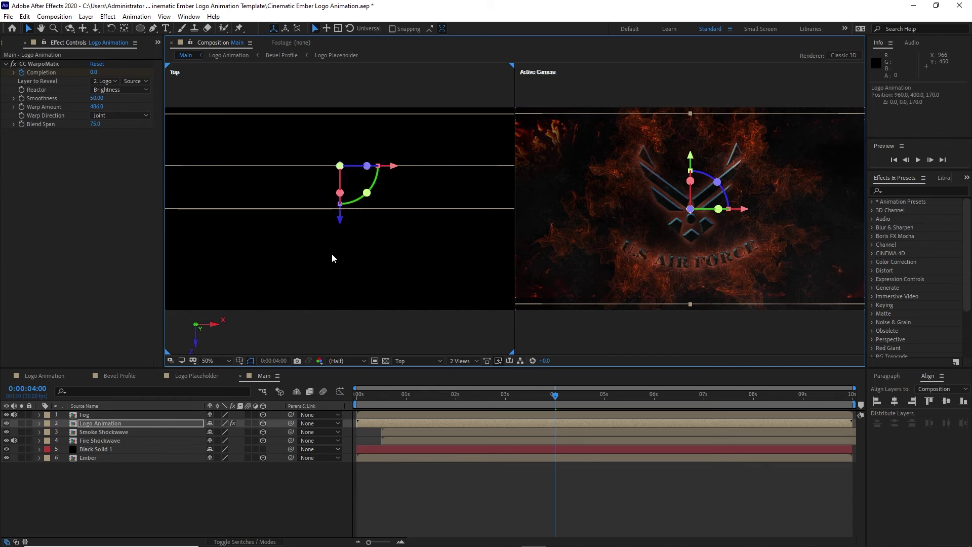
# - Return to the single-view layout and set the Ember layer's Scale to 115% so it fills the frame
pyautogui.click(164, 458)
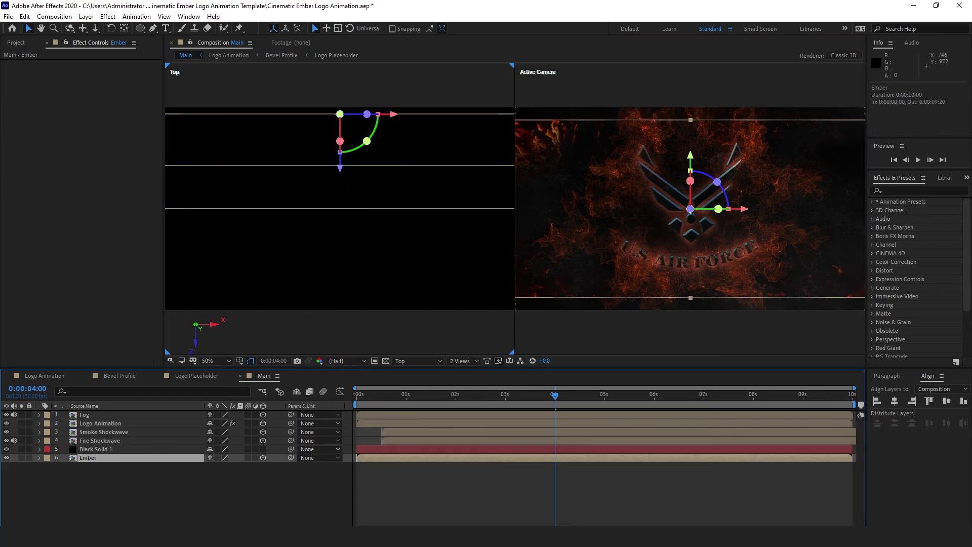
pyautogui.press('s')
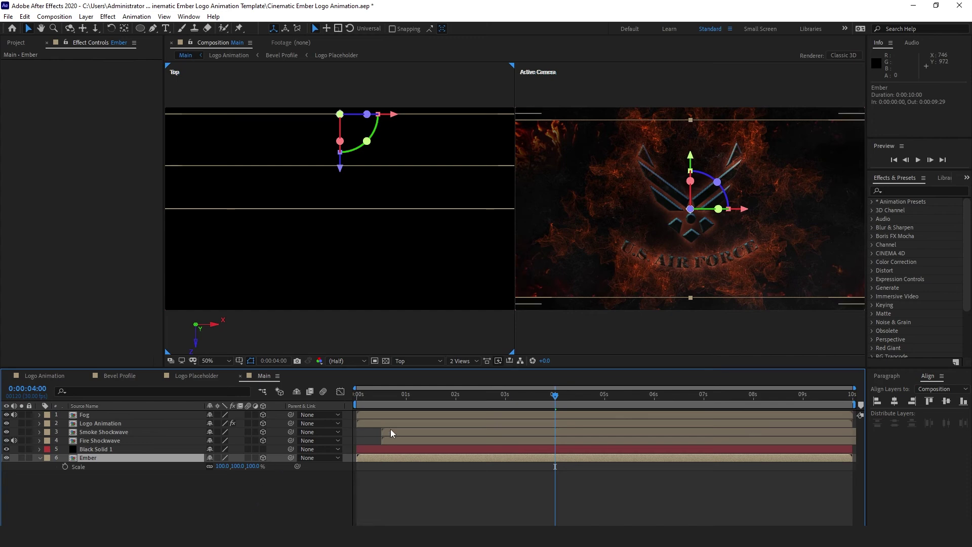
pyautogui.click(467, 358)
pyautogui.click(465, 372)
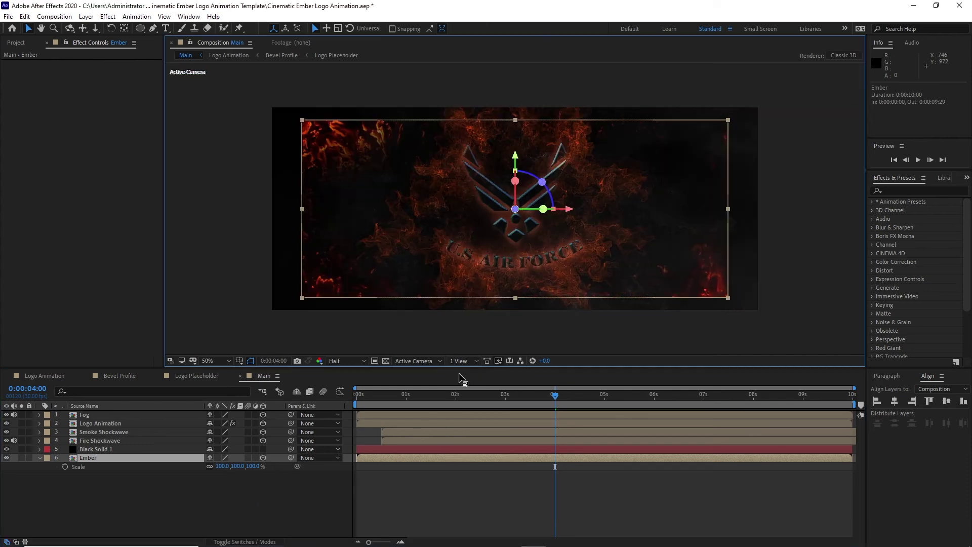
pyautogui.moveTo(226, 469); pyautogui.dragTo(236, 471)
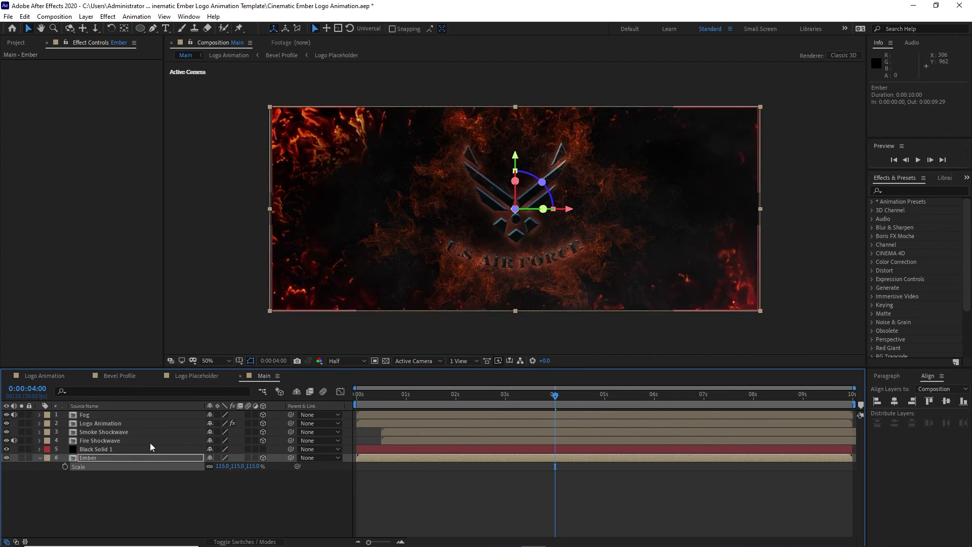
# - Set the Logo Animation layer's Scale keyframe at 0:00:04:00 to 109% and preview the composition
pyautogui.click(130, 424)
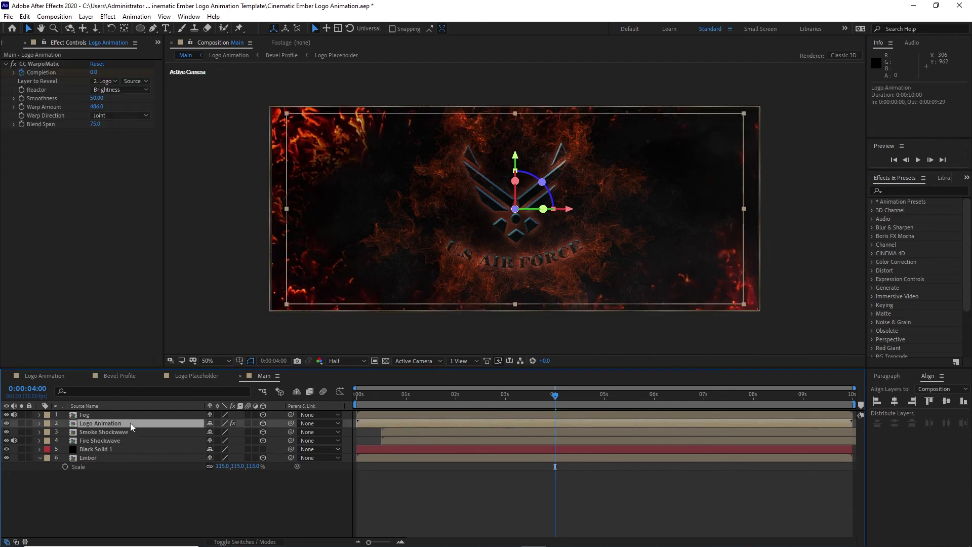
pyautogui.press('s')
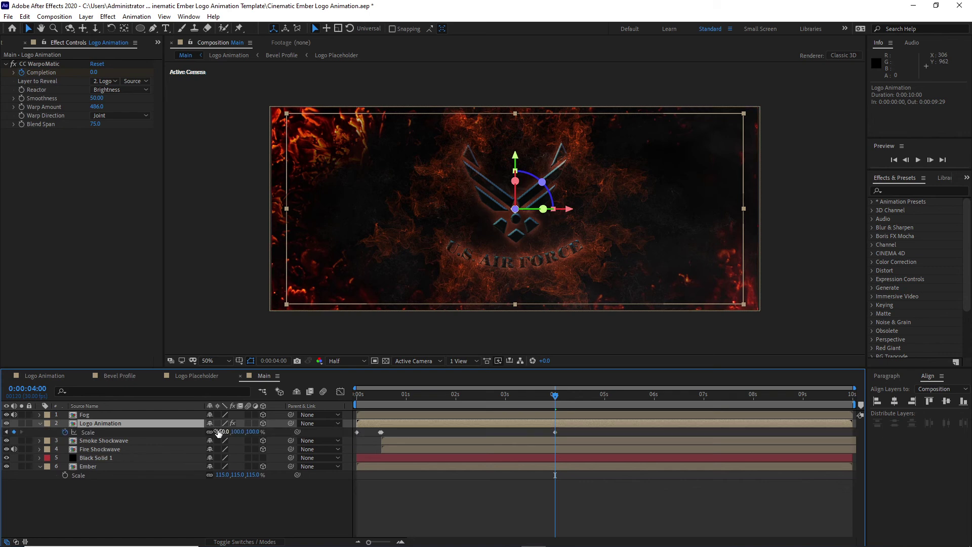
pyautogui.moveTo(221, 431); pyautogui.dragTo(226, 434)
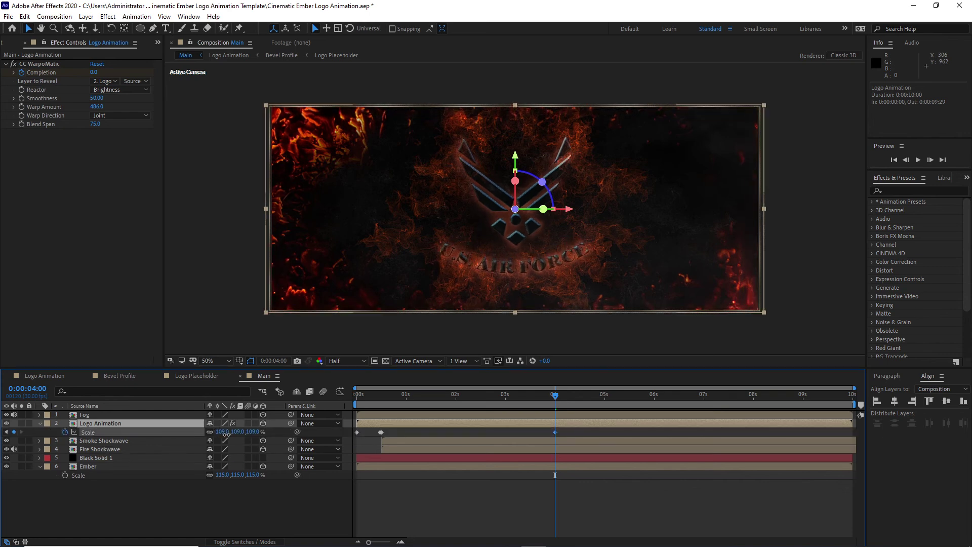
pyautogui.click(202, 482)
pyautogui.click(40, 423)
pyautogui.press('space')
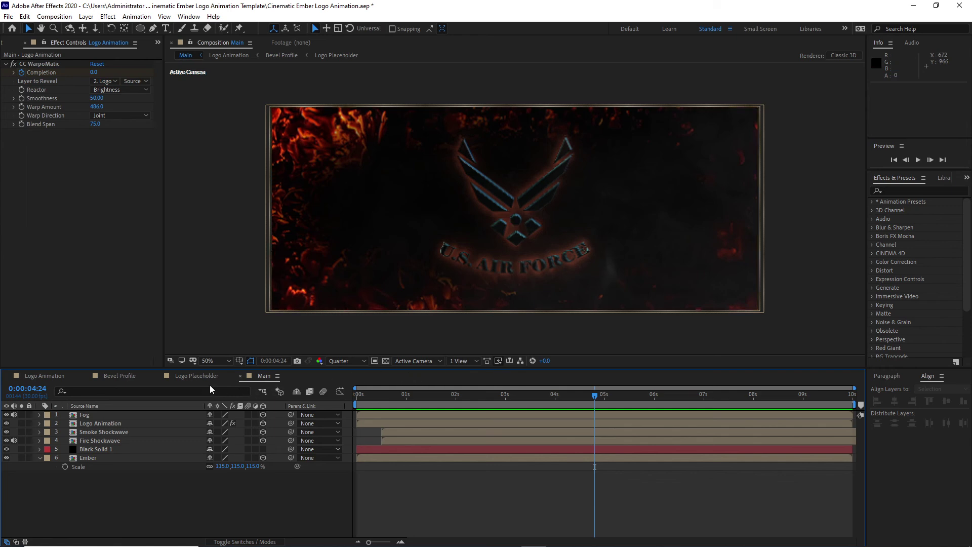
# - In the Logo Animation composition, set the Saber layer's Glow Color to FF5501
pyautogui.click(55, 380)
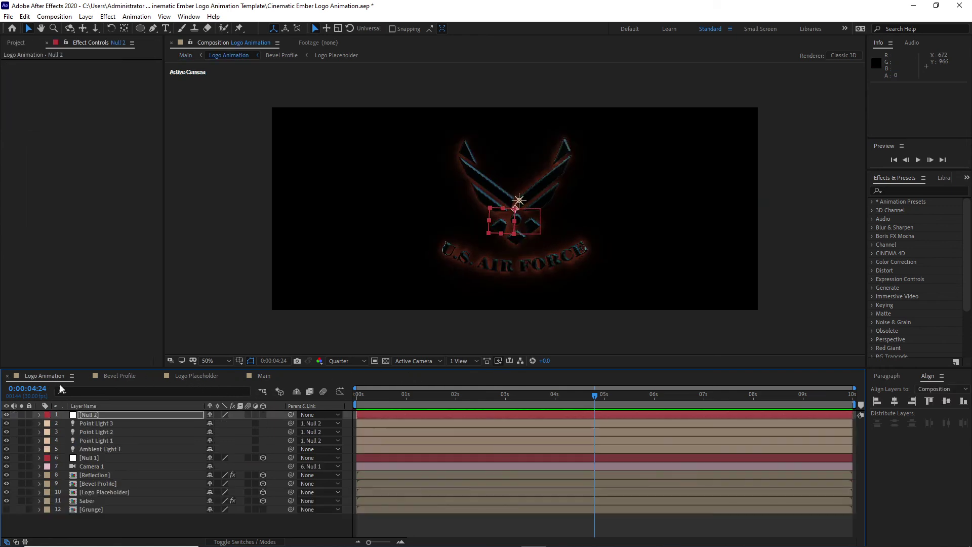
pyautogui.click(103, 500)
pyautogui.click(94, 90)
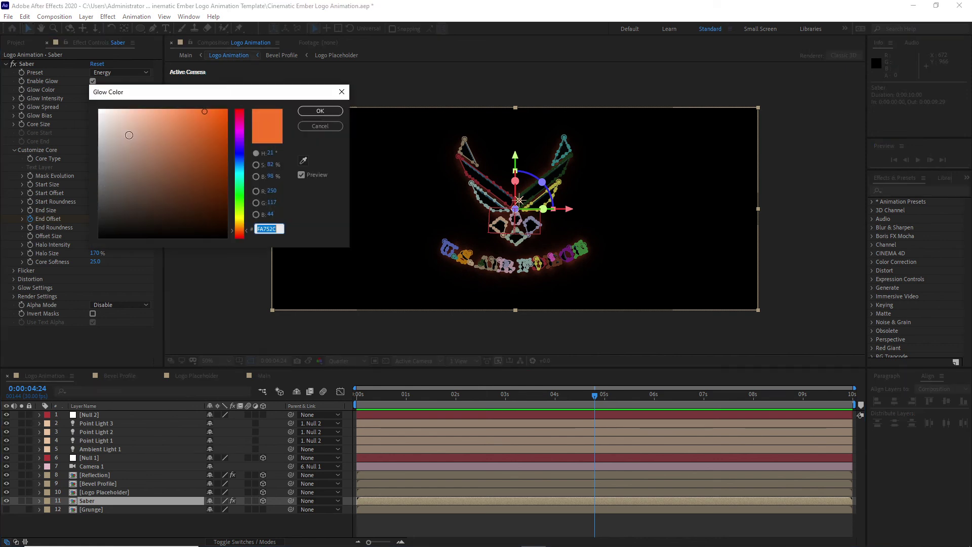
pyautogui.write('FF5501')
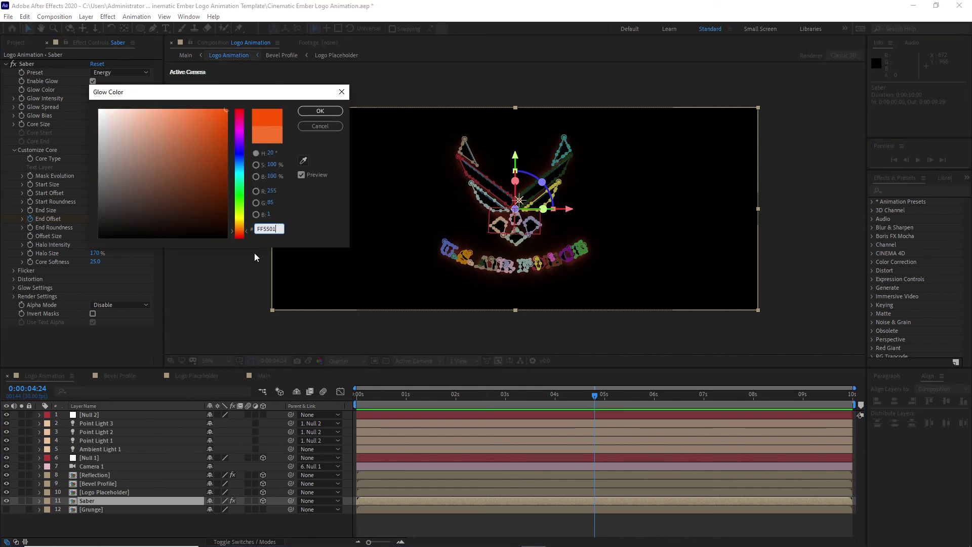
pyautogui.press('Return')
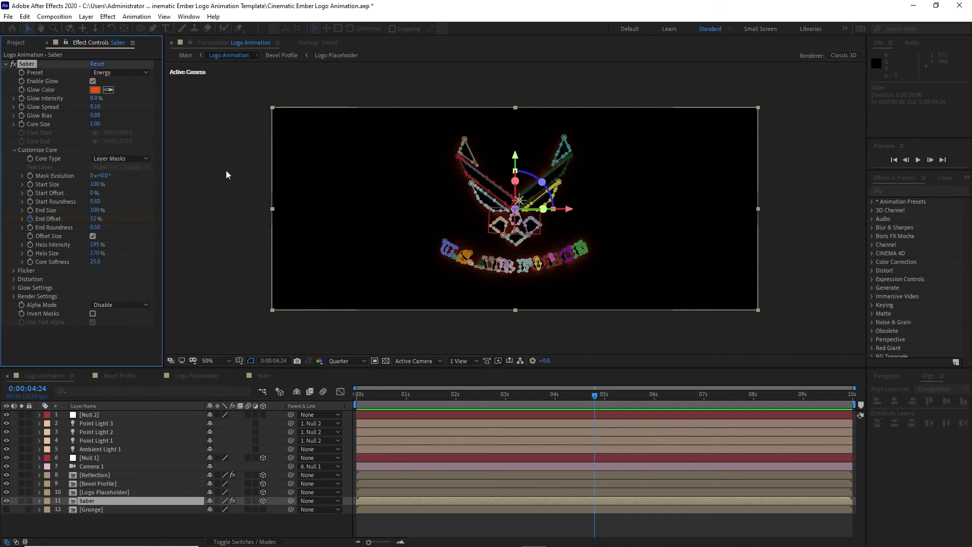
# - Shift the Saber layer so it starts at 0:00:03:15 and return to the Main composition
pyautogui.moveTo(393, 398); pyautogui.dragTo(530, 404)
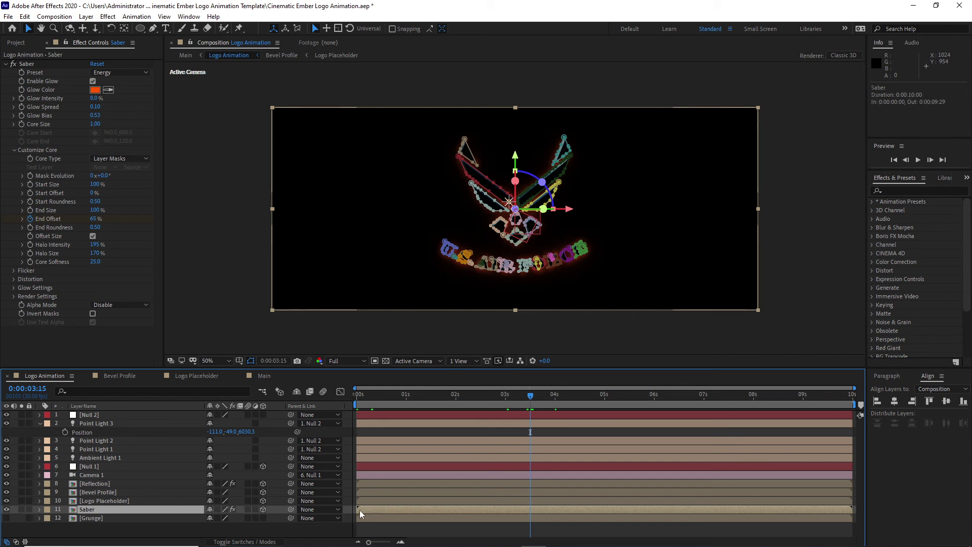
pyautogui.press('[')
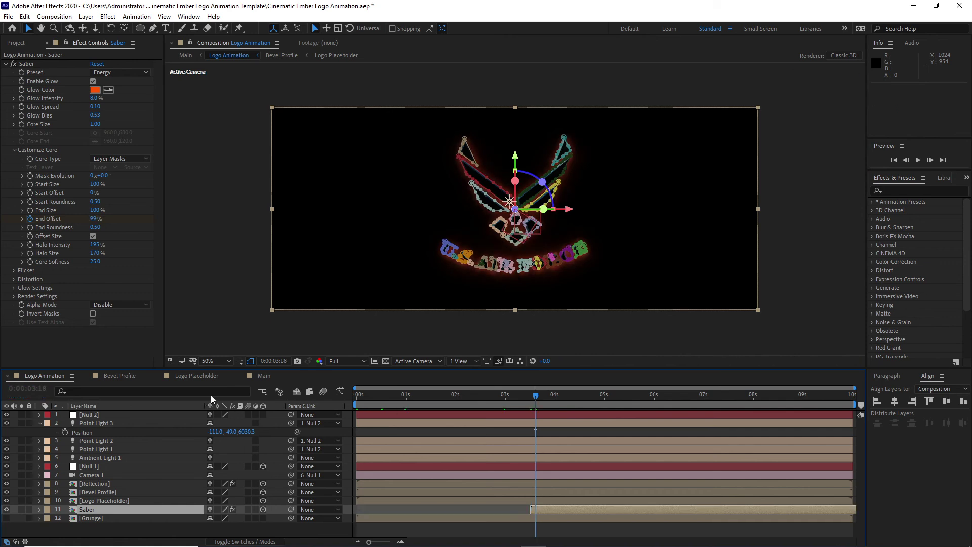
pyautogui.click(264, 375)
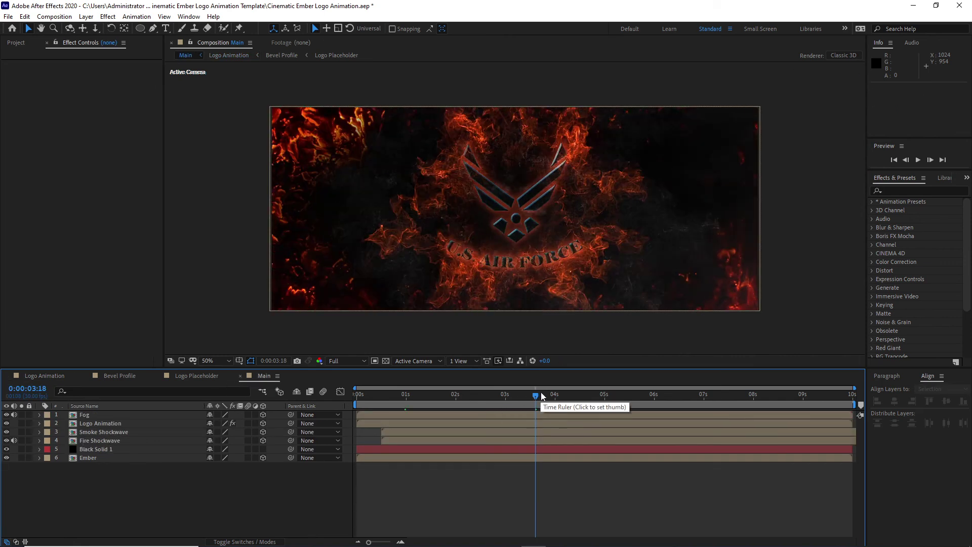
# - Set Main's preview resolution to Quarter and check the logo in the opening frames up to 0:00:00:11
pyautogui.click(452, 396)
pyautogui.moveTo(452, 395); pyautogui.dragTo(357, 396)
pyautogui.click(363, 363)
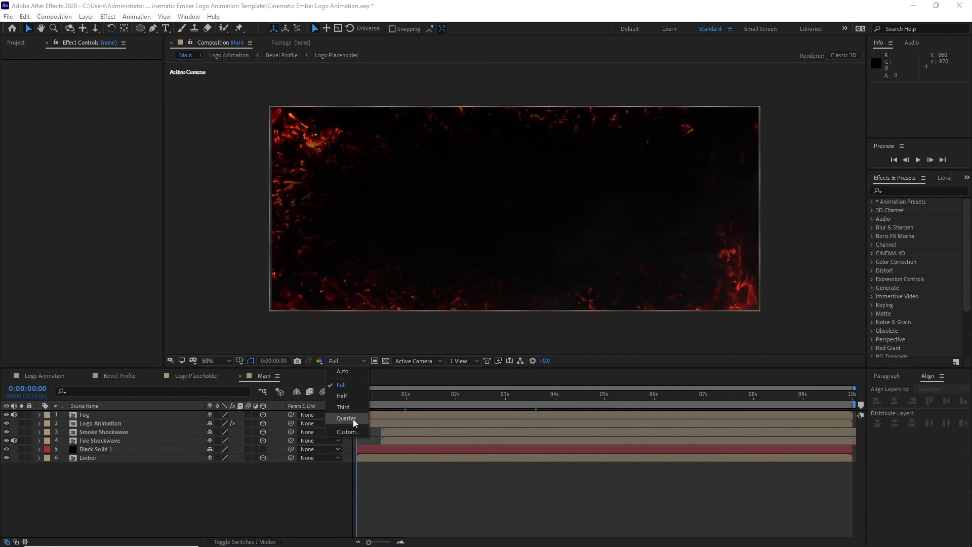
pyautogui.click(354, 419)
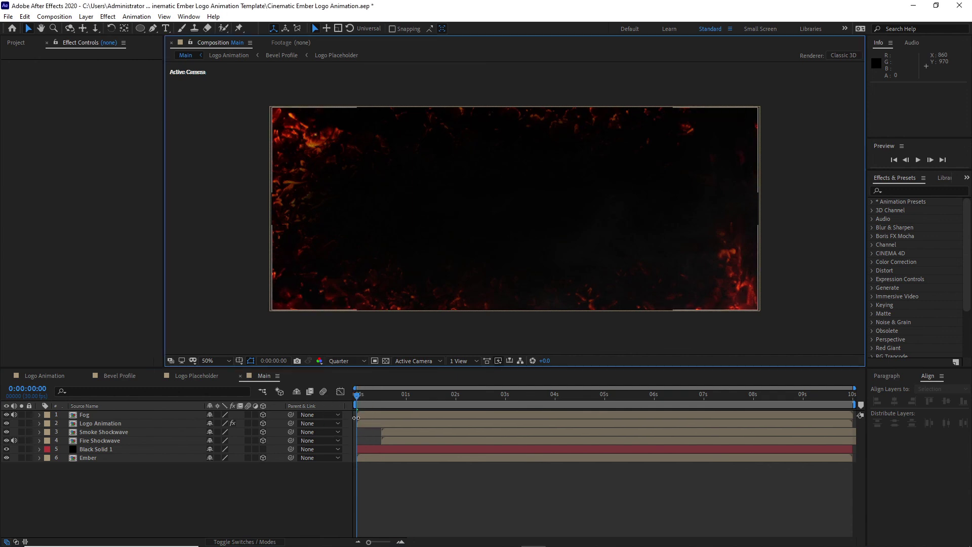
pyautogui.click(360, 400)
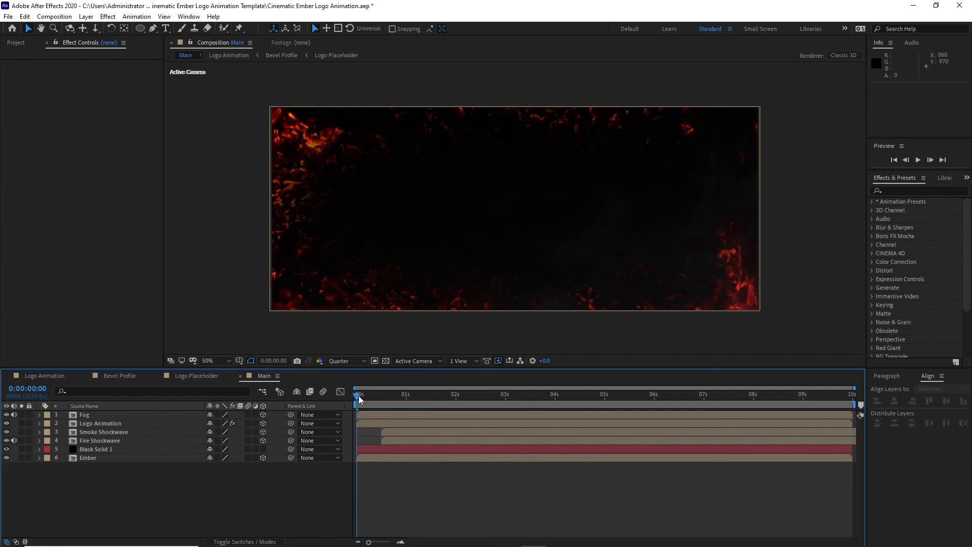
pyautogui.moveTo(358, 396)
pyautogui.mouseDown()
pyautogui.moveTo(390, 396)
pyautogui.moveTo(375, 395)
pyautogui.mouseUp()
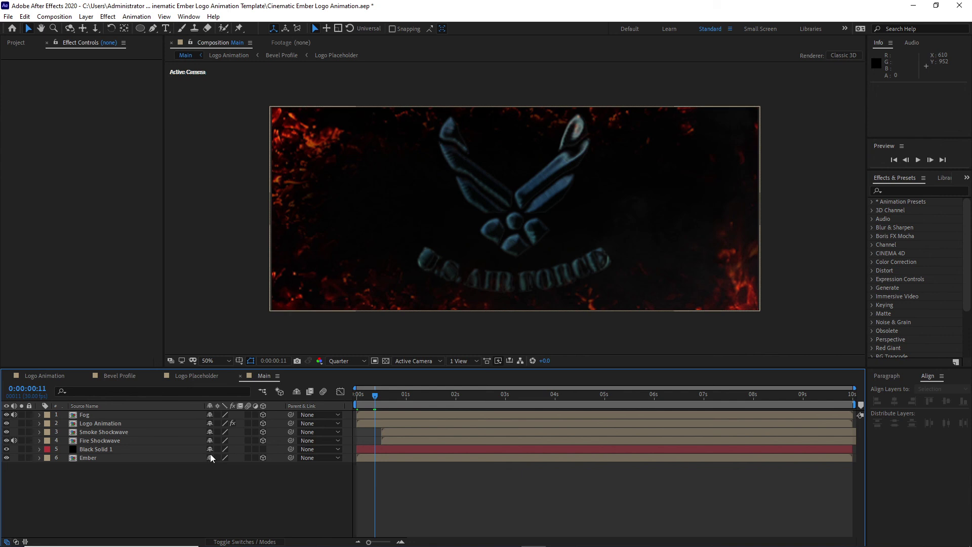
# - Lower the Logo Animation layer's CC WarpoMatic Completion to 0.2 at 0:00:00:14 and check the warp up to 0:00:01:17
pyautogui.click(146, 423)
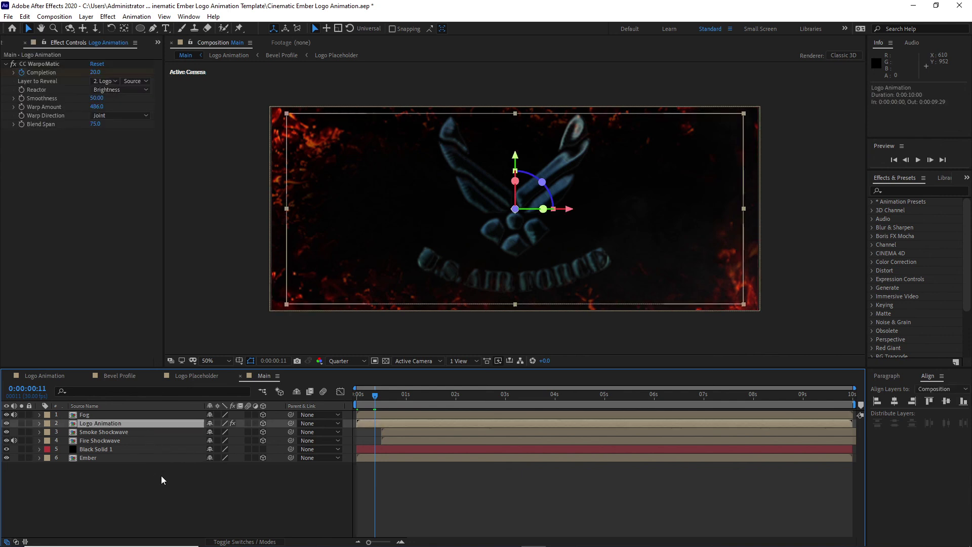
pyautogui.press('u')
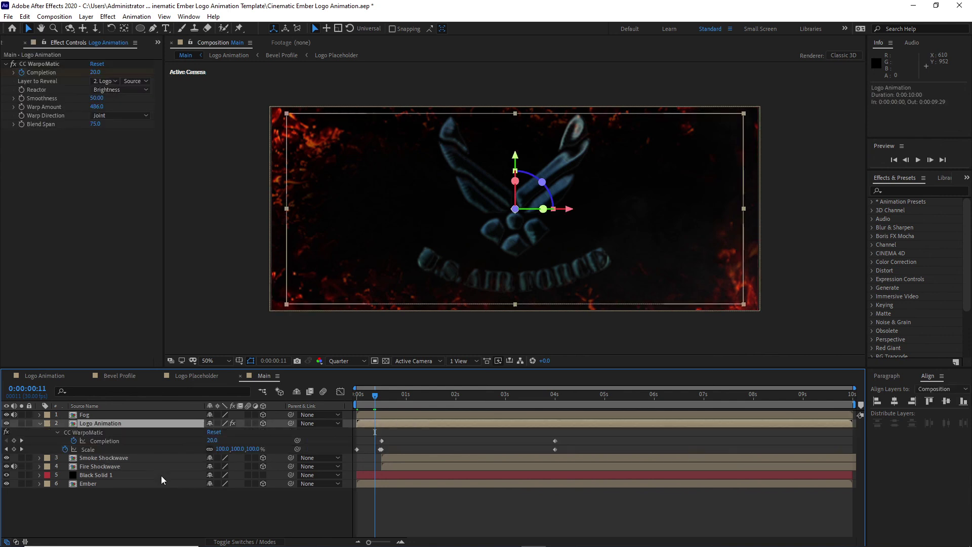
pyautogui.click(22, 441)
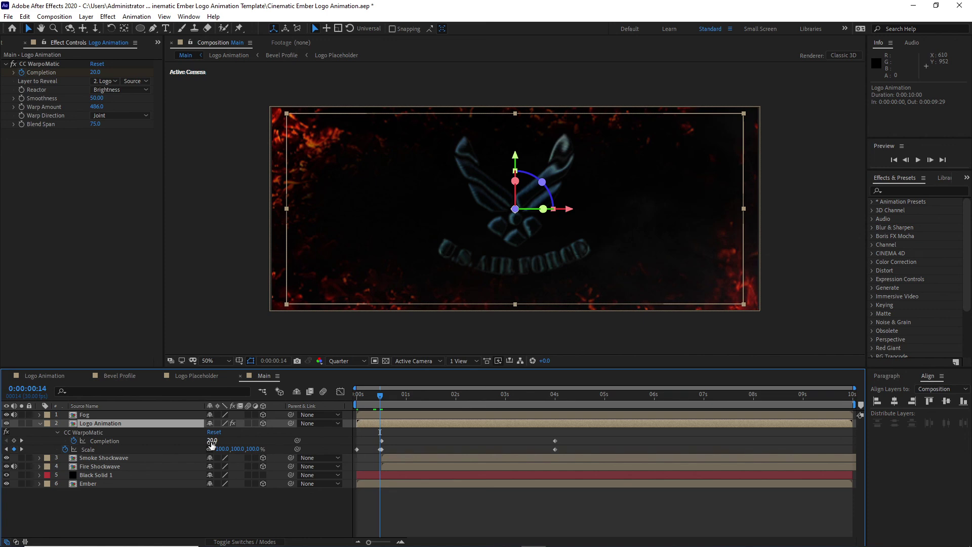
pyautogui.moveTo(212, 445); pyautogui.dragTo(167, 444)
pyautogui.press('u')
pyautogui.click(372, 396)
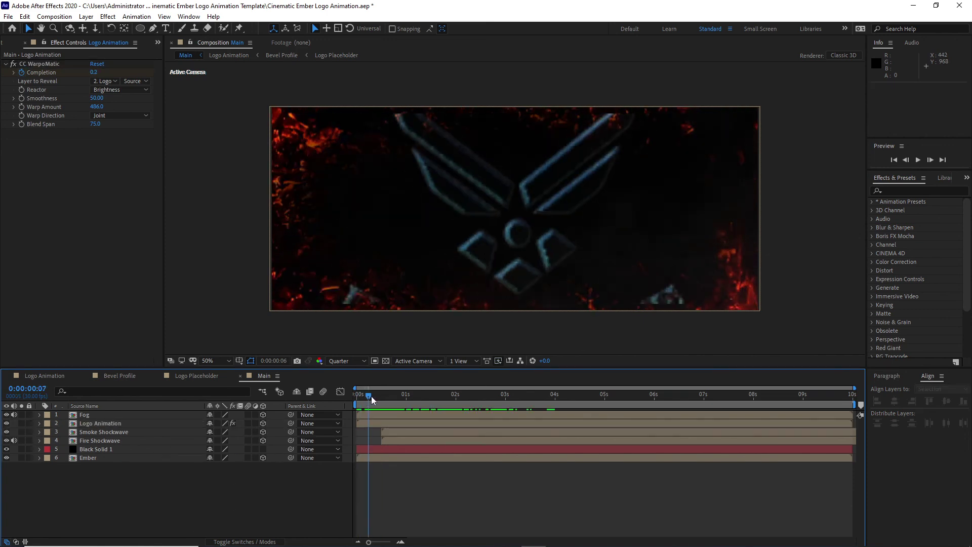
pyautogui.moveTo(371, 396); pyautogui.dragTo(434, 397)
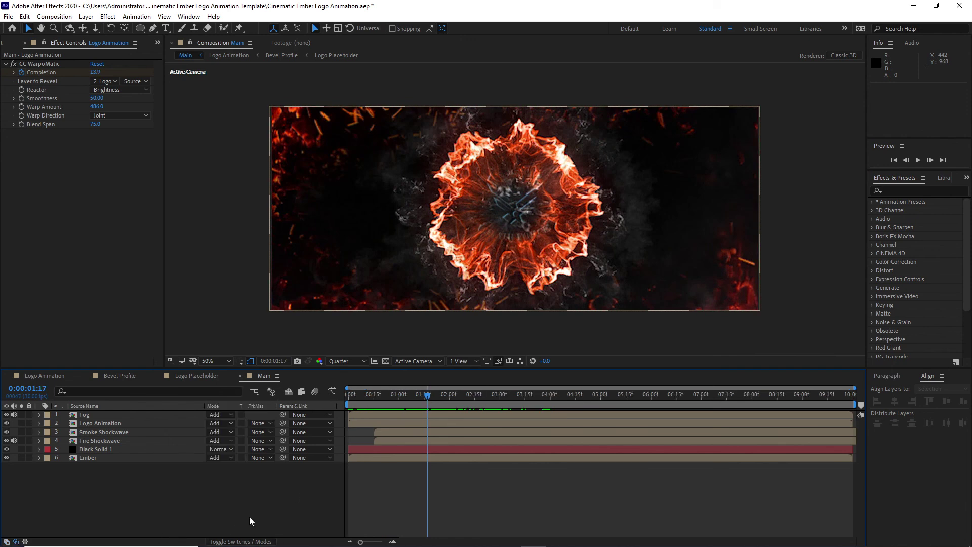
# - Enable motion blur for the Logo Animation, Smoke Shockwave and Fire Shockwave layers and preview up to 0:00:03:20
pyautogui.click(246, 424)
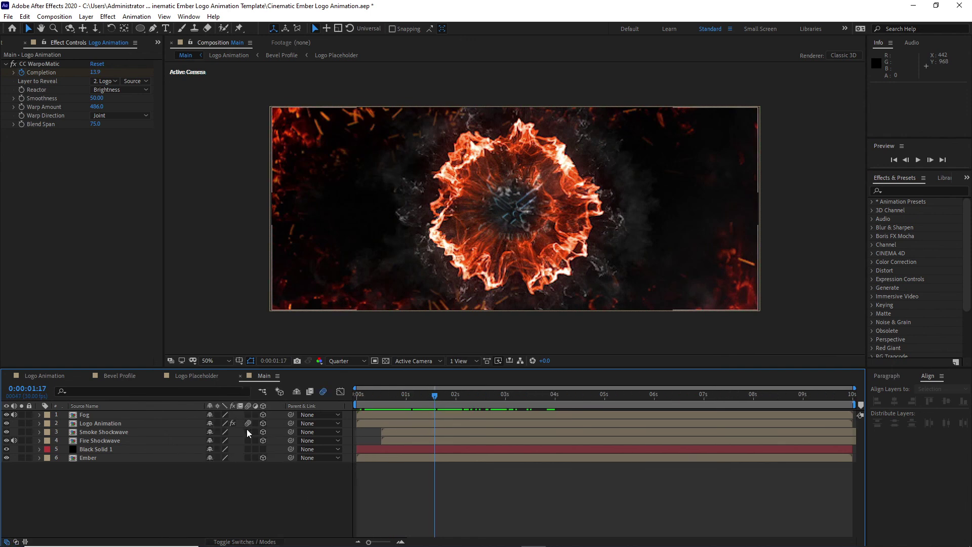
pyautogui.moveTo(249, 423); pyautogui.dragTo(248, 441)
pyautogui.moveTo(439, 396); pyautogui.dragTo(538, 406)
pyautogui.press("'")
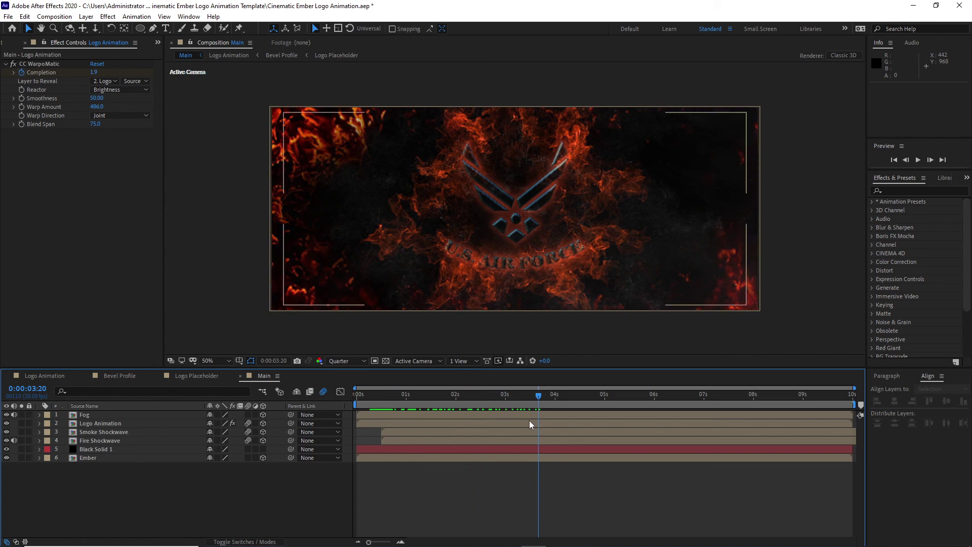
pyautogui.press("'")
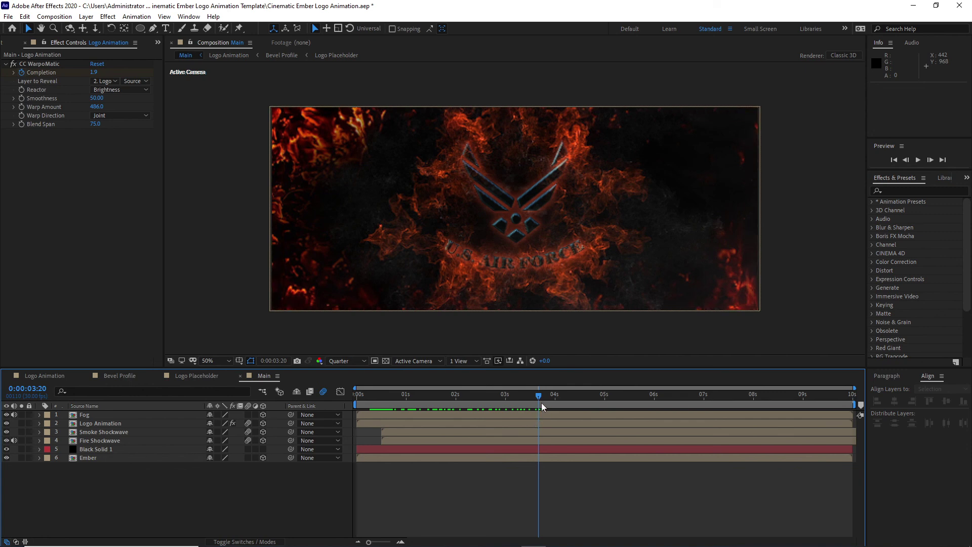